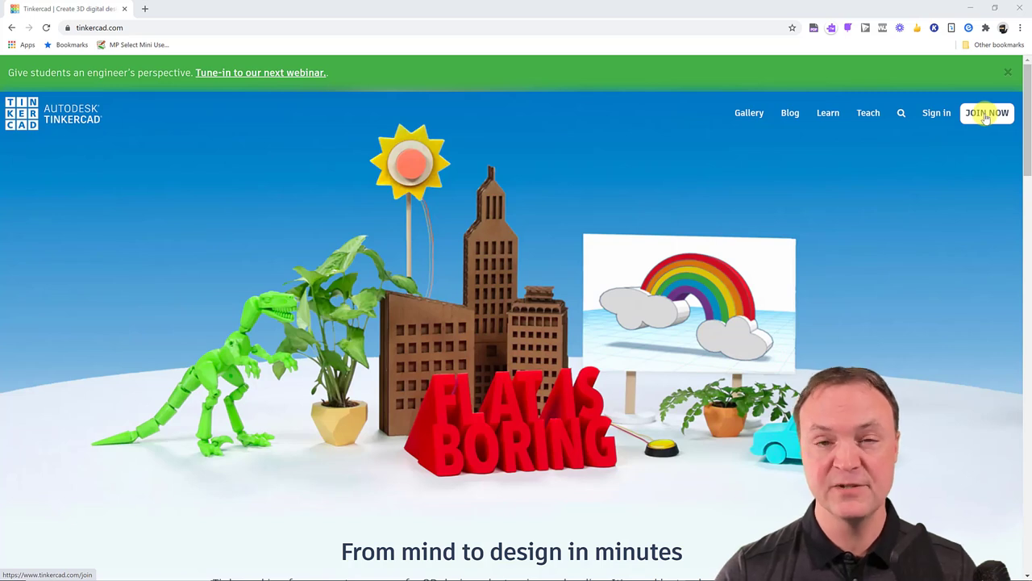
# Sign in to Tinkercad with the Google account
pyautogui.click(937, 114)
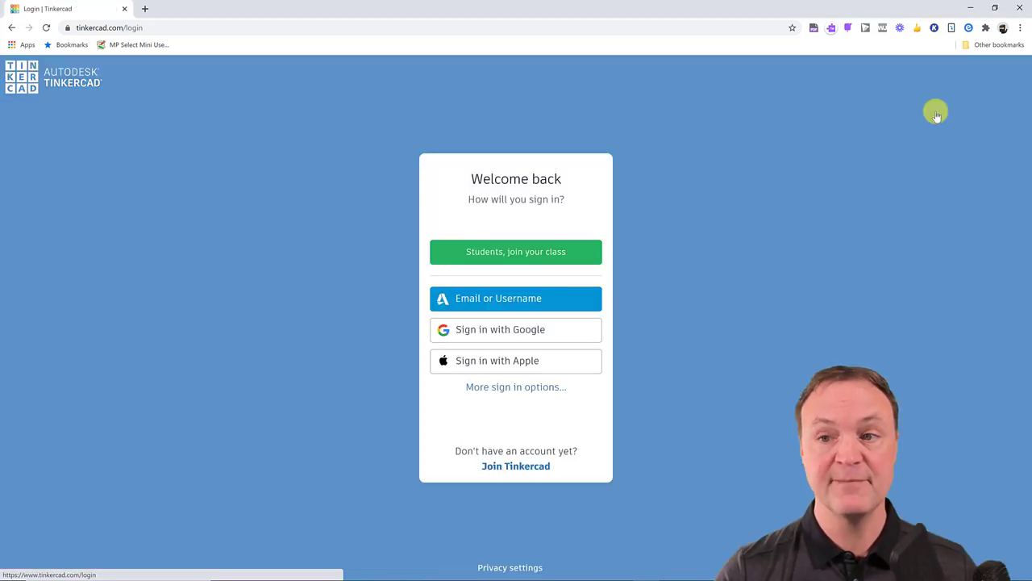
pyautogui.click(521, 337)
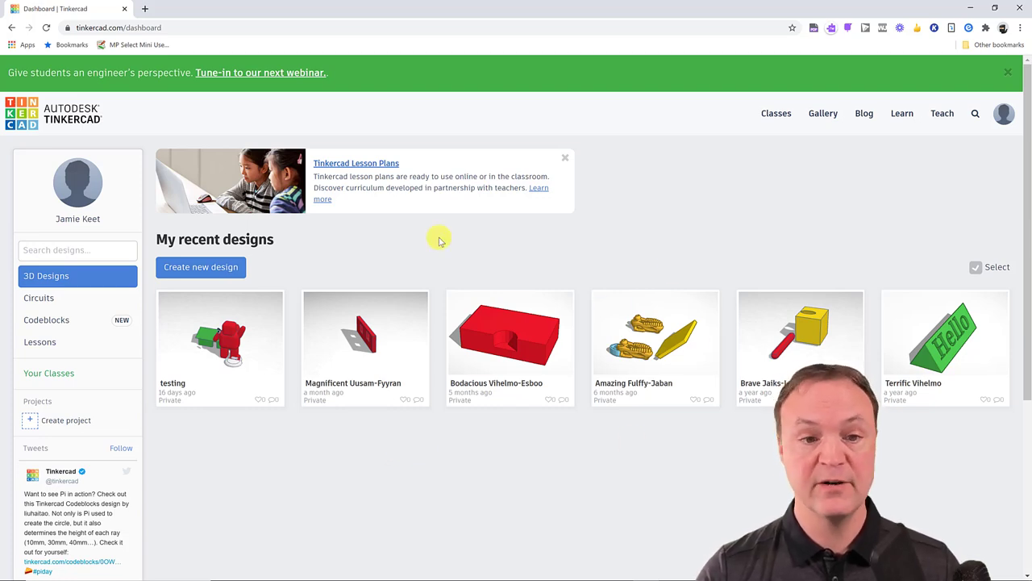
# Permanently delete the design named "testing" from the recent designs
pyautogui.moveTo(342, 300)
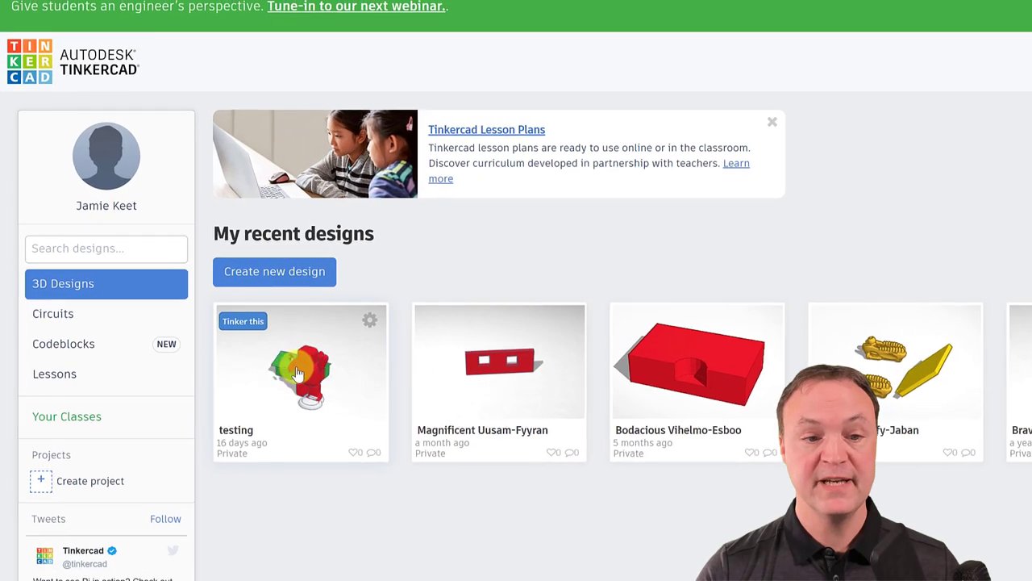
pyautogui.moveTo(221, 335)
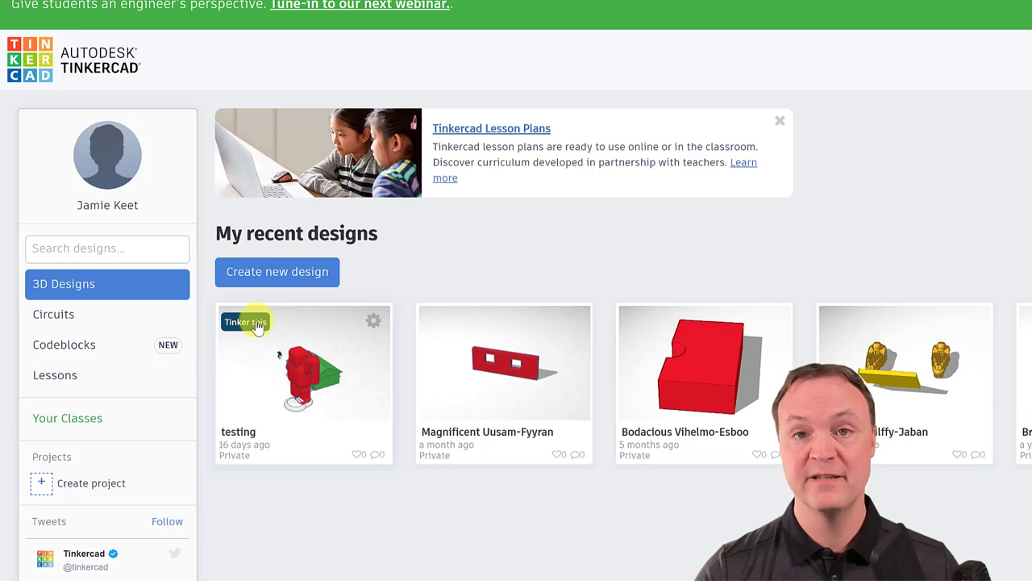
pyautogui.click(373, 322)
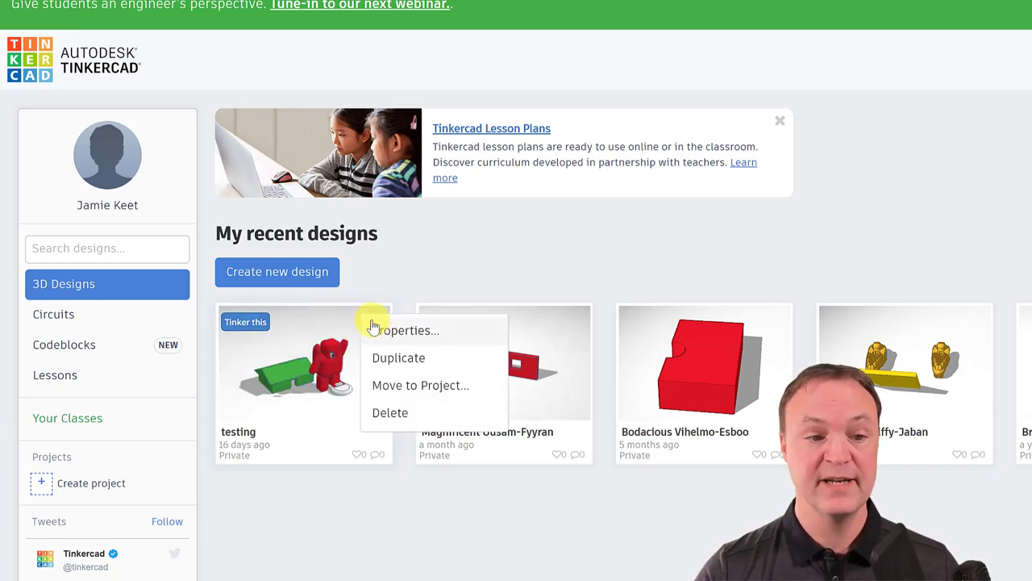
pyautogui.click(398, 415)
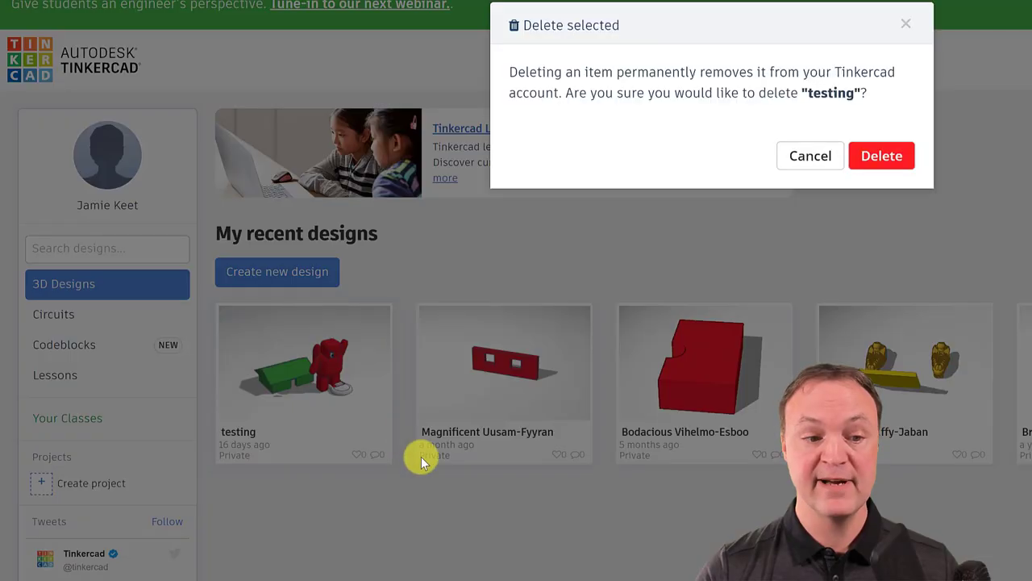
pyautogui.click(882, 155)
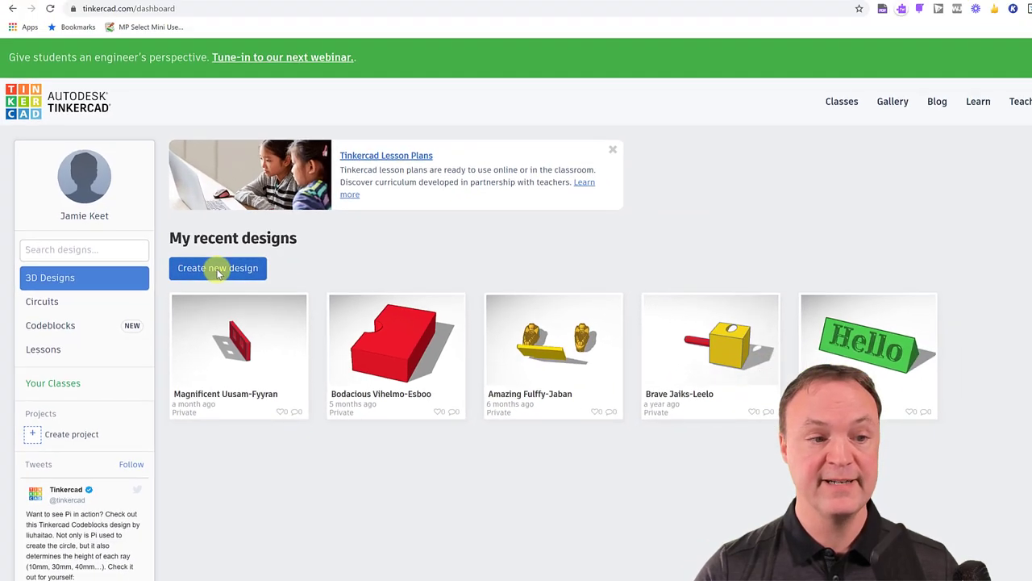
# Create a new 3D design and rename it "Demo 1"
pyautogui.click(271, 271)
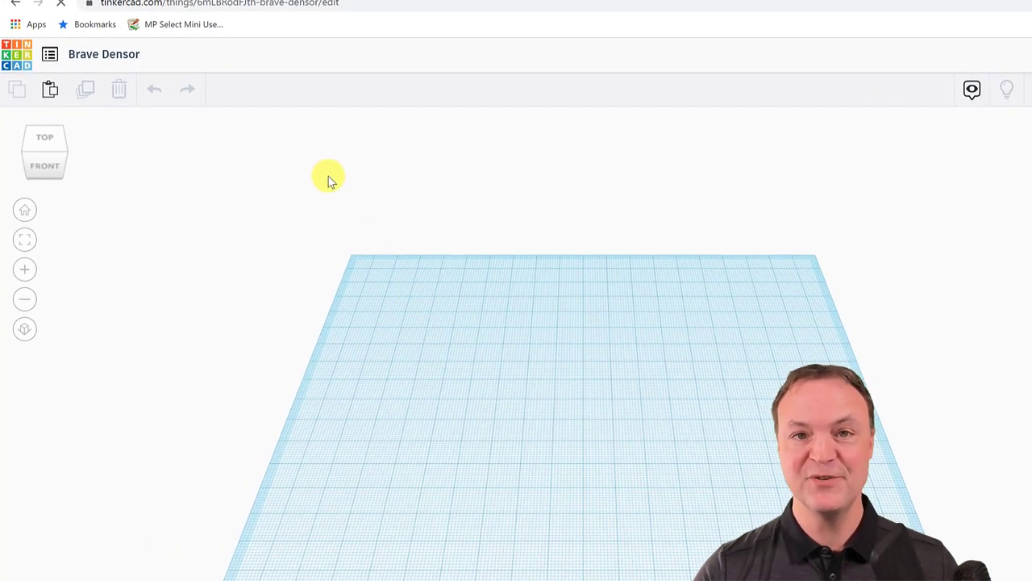
pyautogui.click(113, 54)
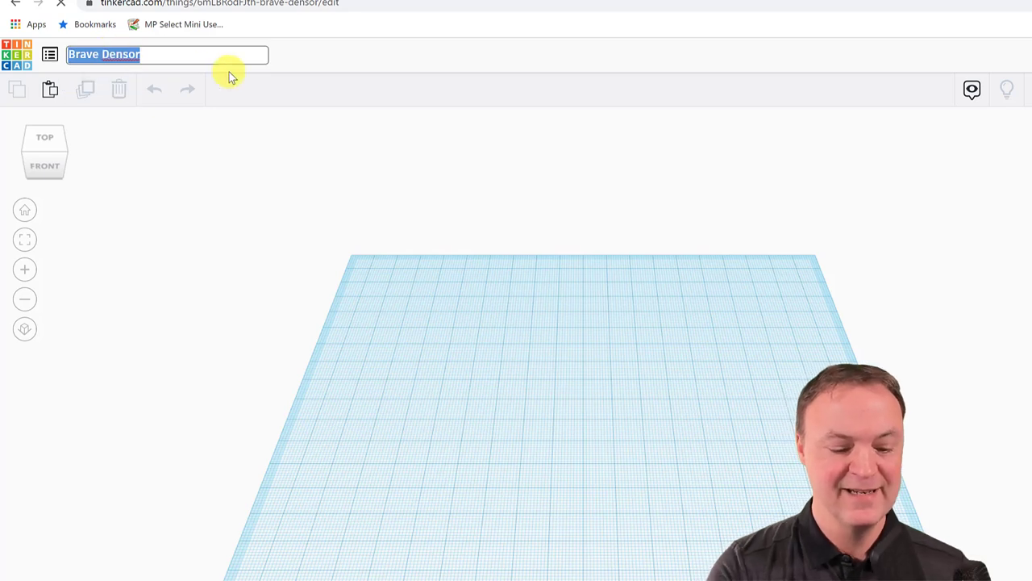
pyautogui.write('Demo 1')
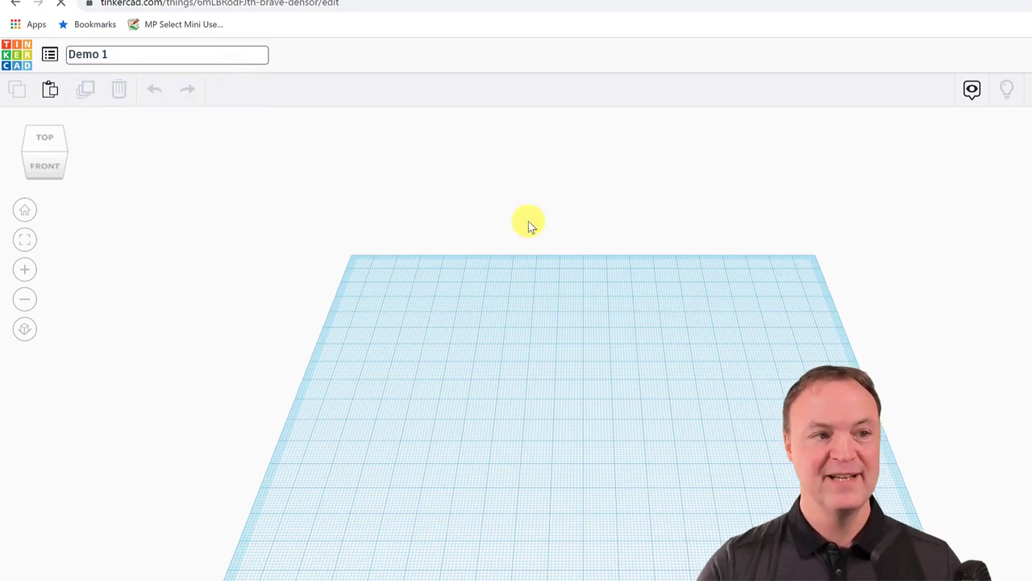
pyautogui.click(310, 262)
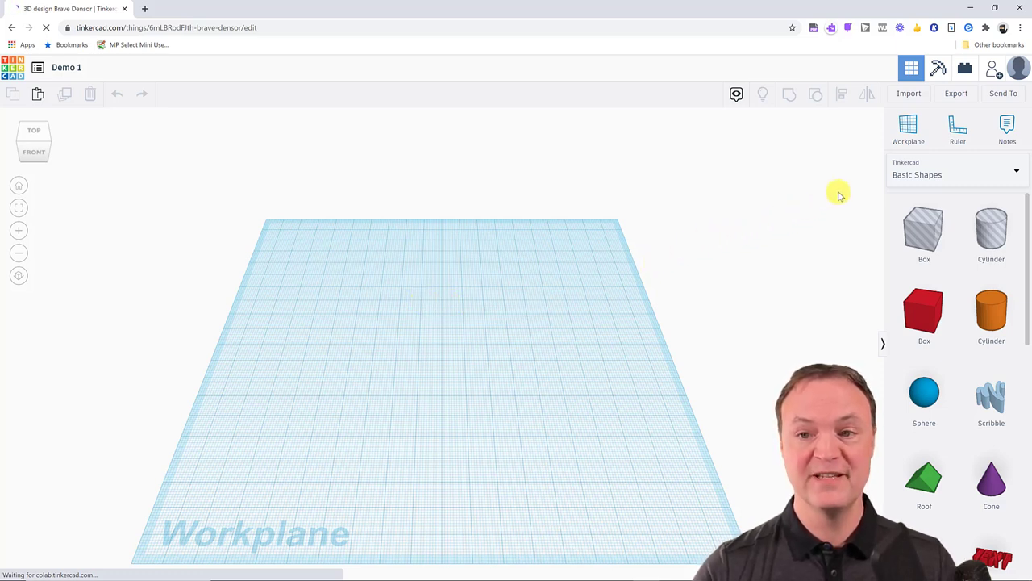
# Place a solid red Box from the Basic Shapes collection near the middle of the workplane and deselect it
pyautogui.click(953, 182)
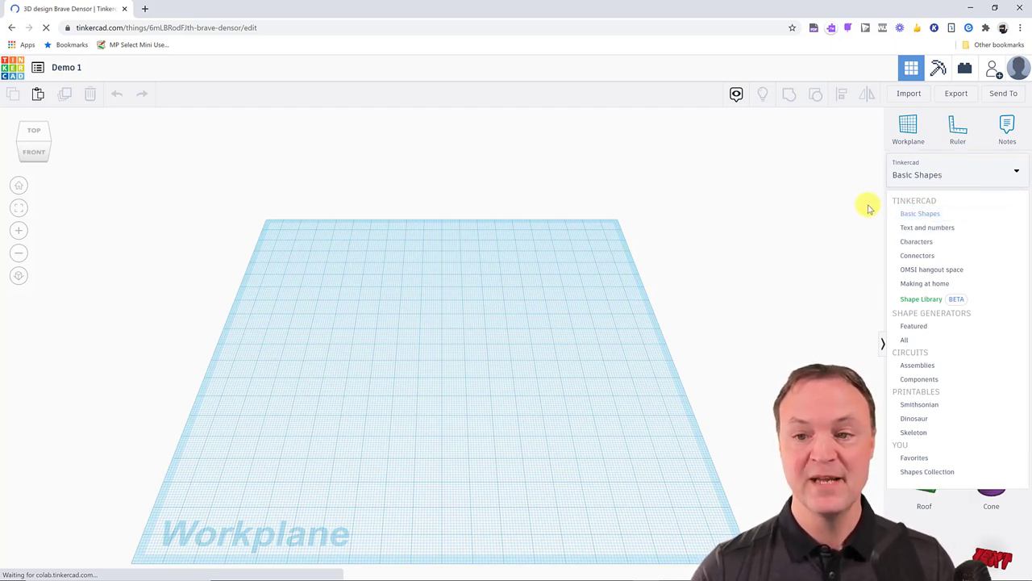
pyautogui.click(901, 211)
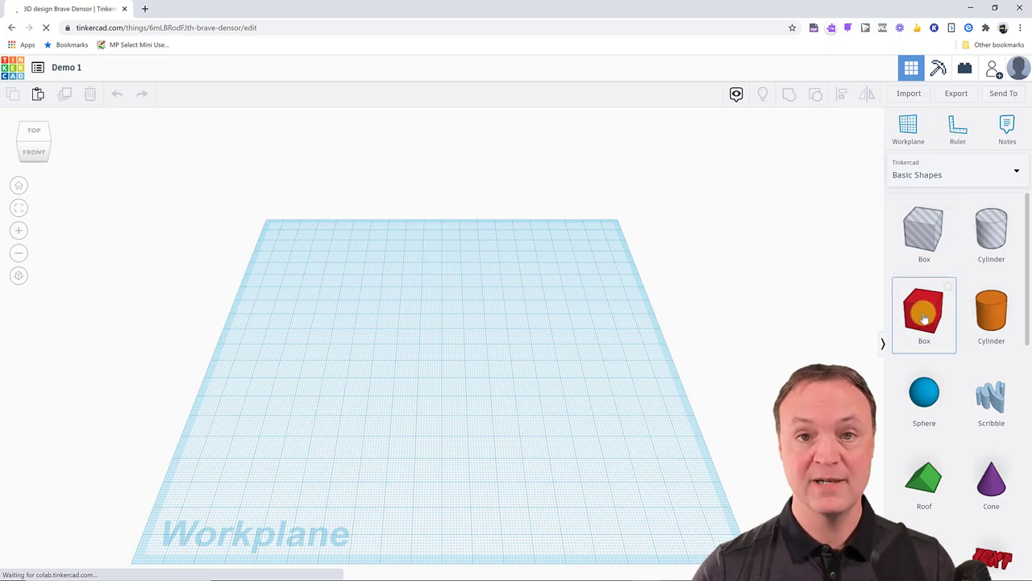
pyautogui.moveTo(924, 317); pyautogui.dragTo(410, 330)
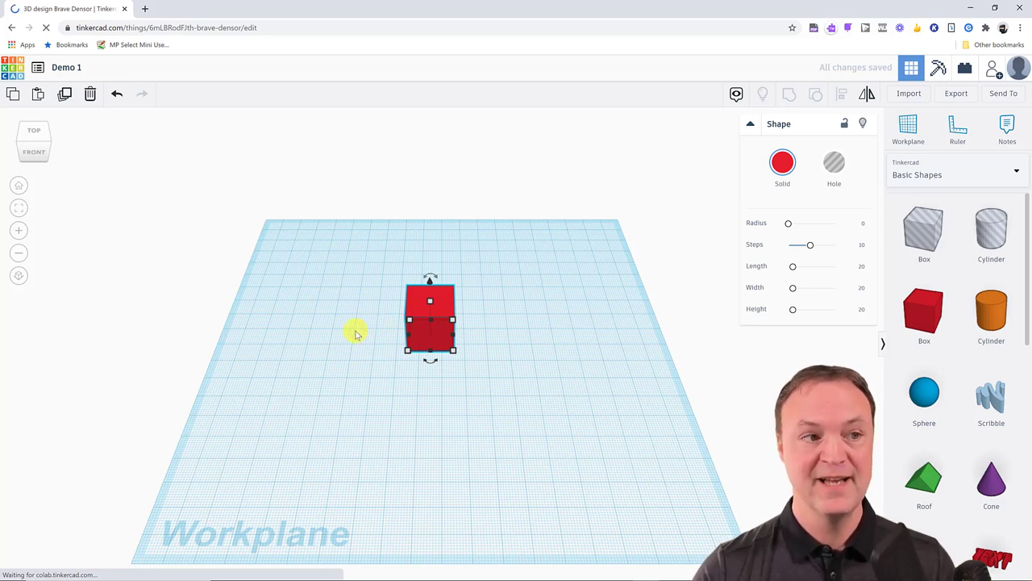
pyautogui.click(359, 334)
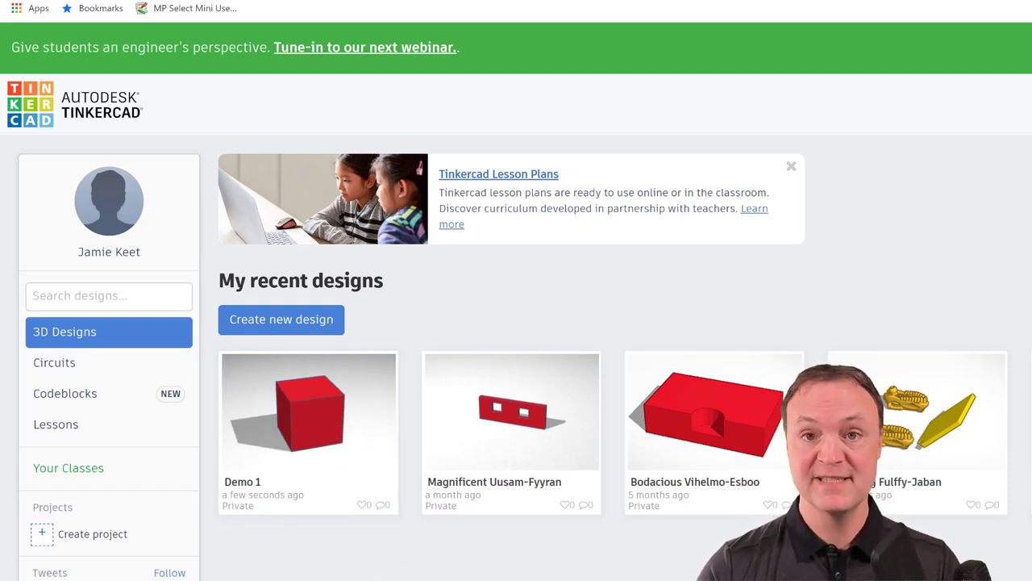
# Reopen the "Demo 1" design and move the red box slightly right and toward the front of the workplane
pyautogui.moveTo(242, 409)
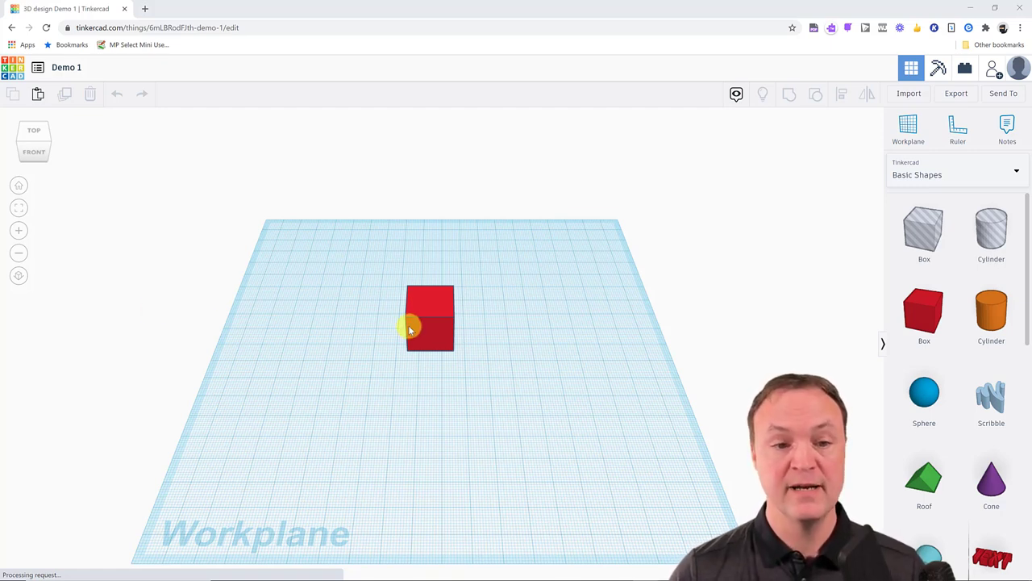
pyautogui.click(433, 312)
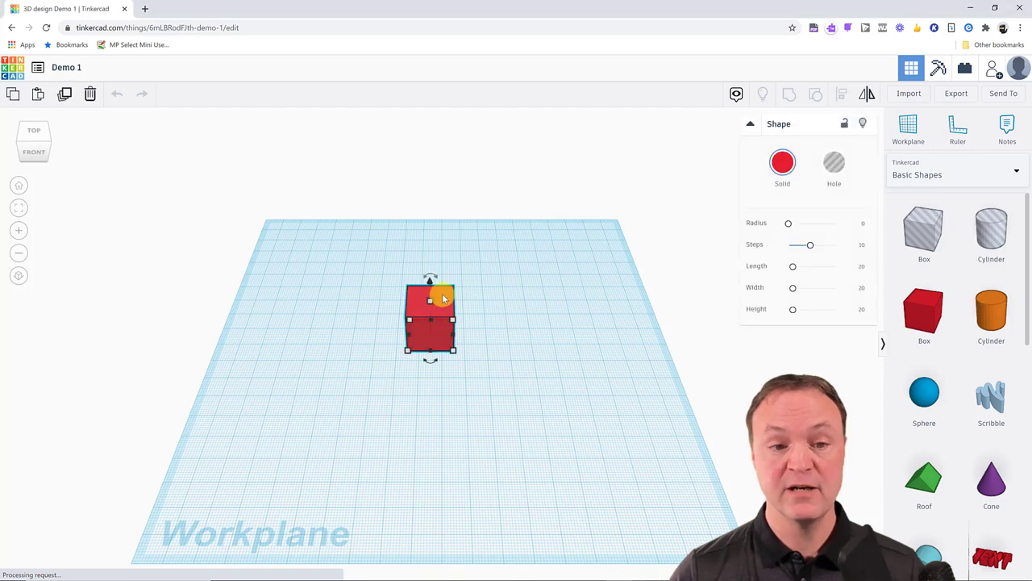
pyautogui.moveTo(446, 305); pyautogui.dragTo(463, 339)
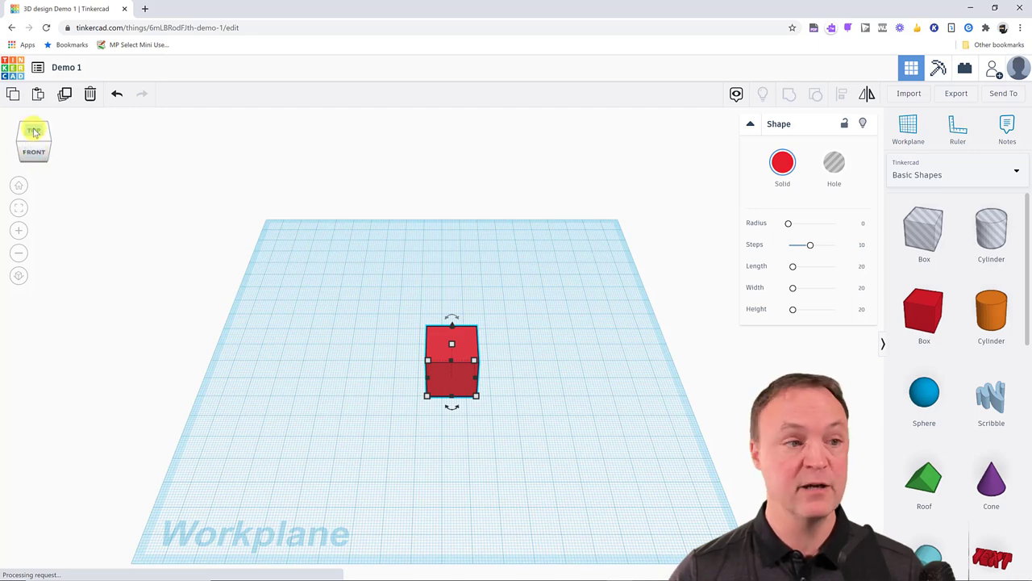
# Inspect the box from the top, right and bottom, orbit around it, and restore the home view
pyautogui.click(33, 131)
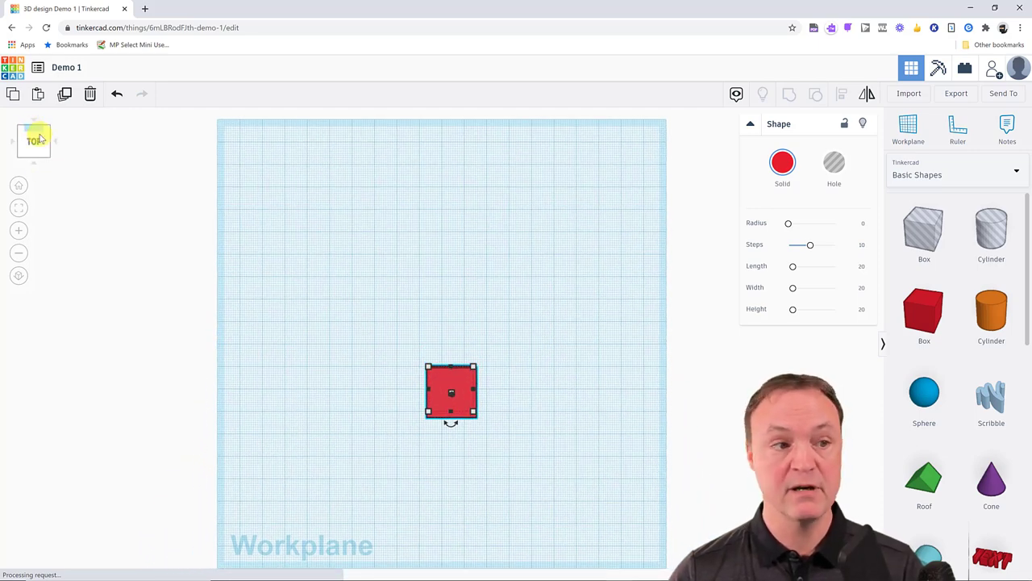
pyautogui.click(55, 143)
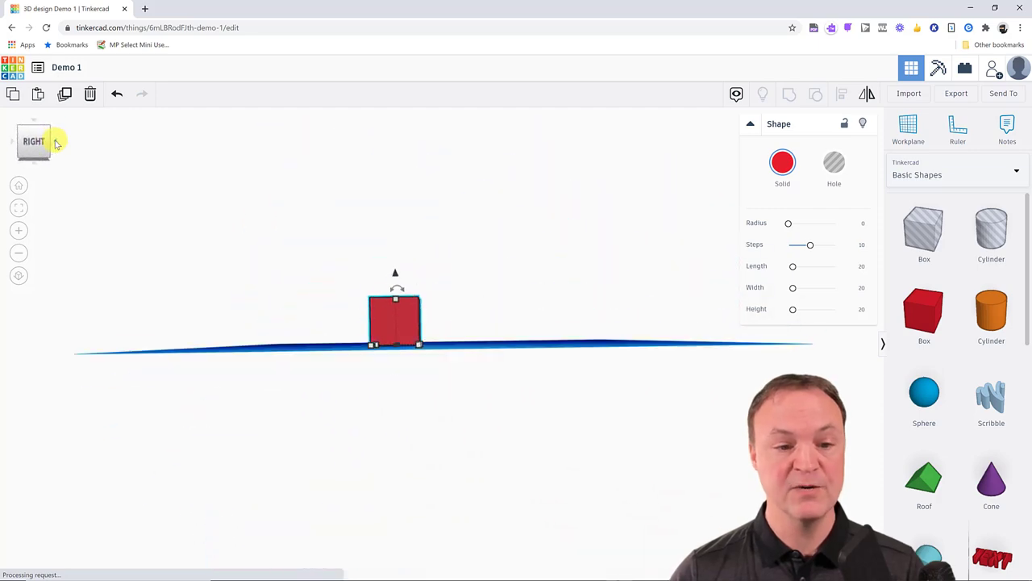
pyautogui.click(35, 167)
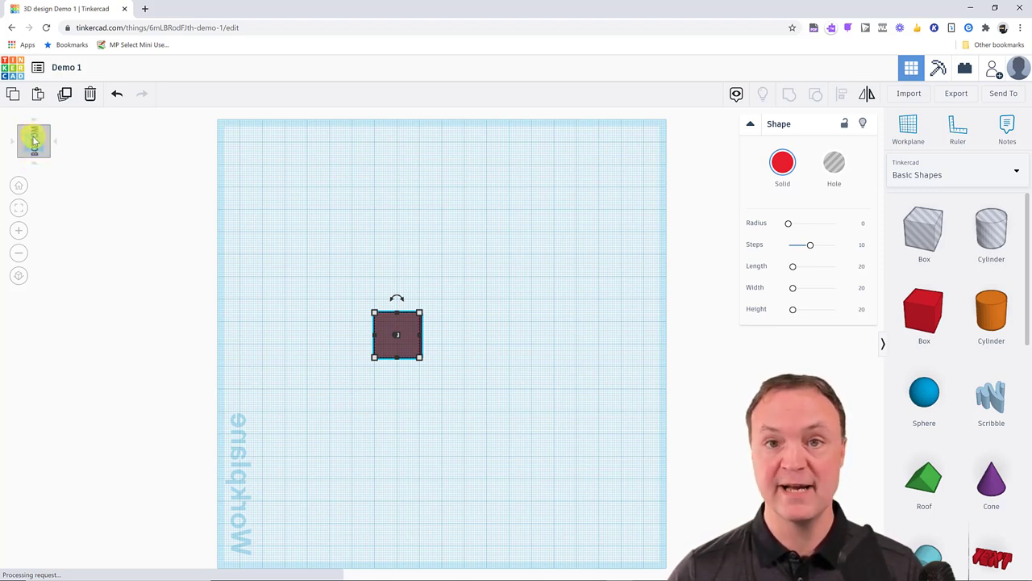
pyautogui.click(34, 141)
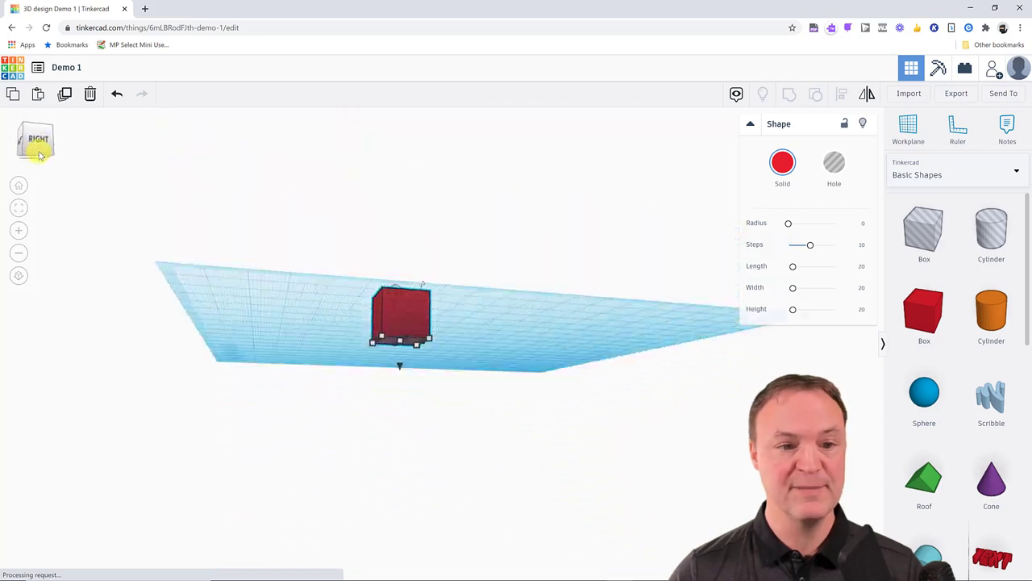
pyautogui.click(37, 161)
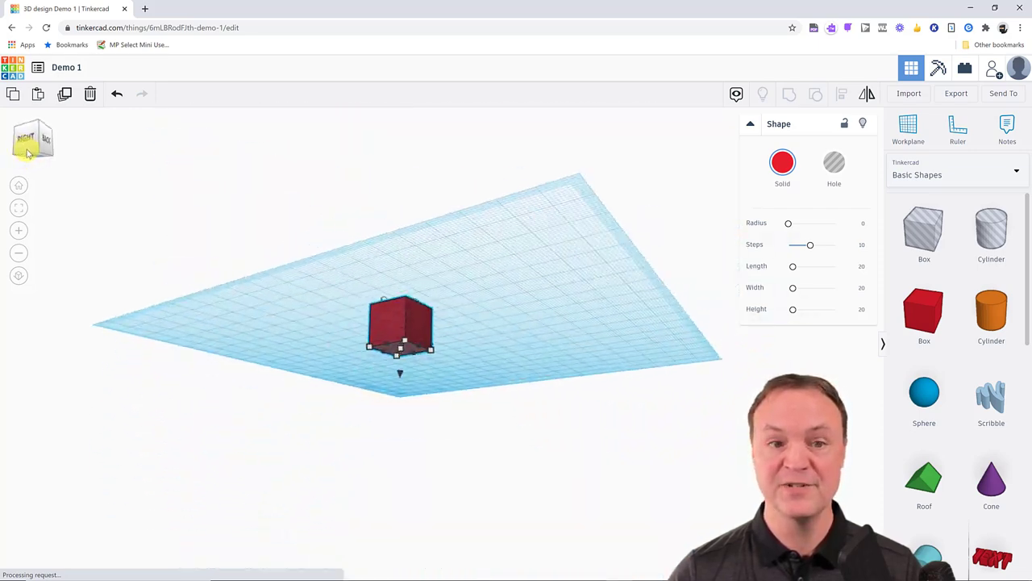
pyautogui.moveTo(36, 159); pyautogui.dragTo(139, 155)
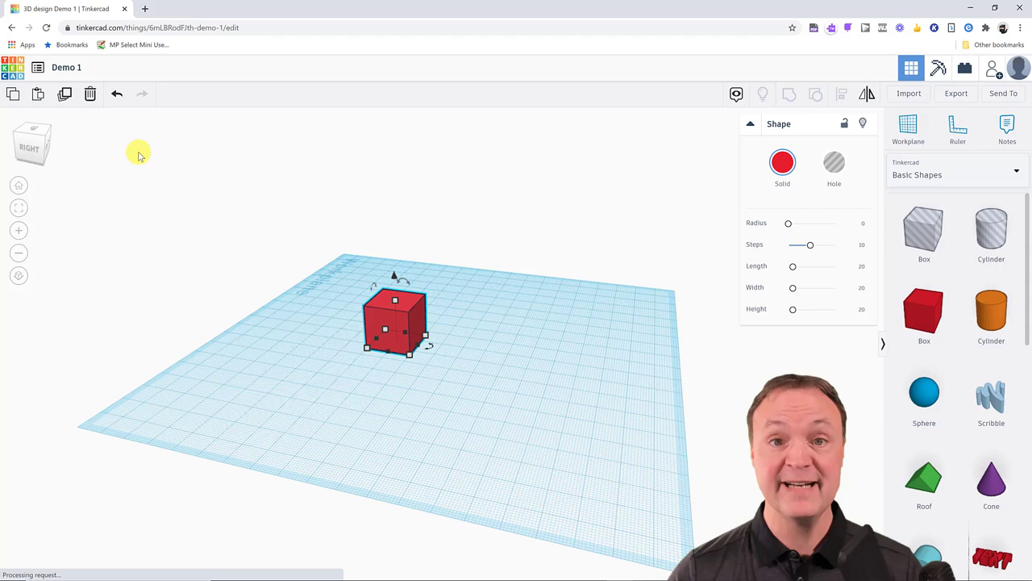
pyautogui.click(19, 188)
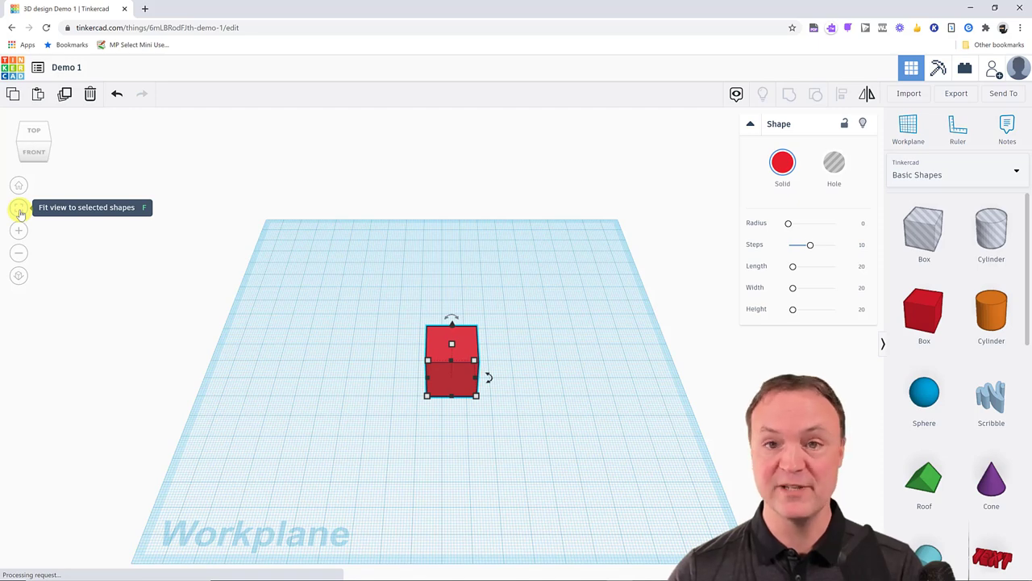
# Examine the box with the view fitted to it, at different zoom levels, and in orthographic and perspective projection
pyautogui.click(19, 212)
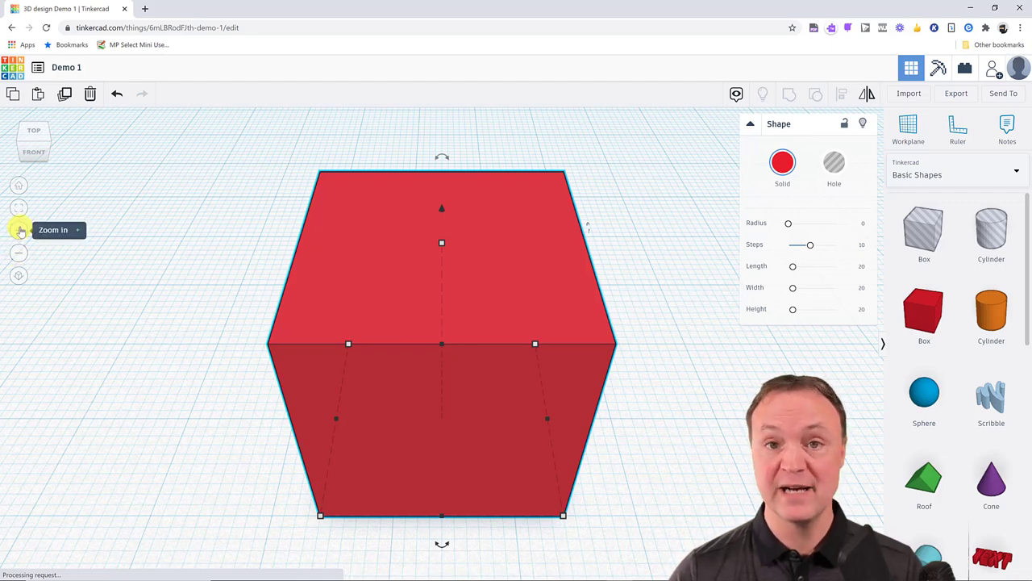
pyautogui.scroll(-3, 20, 230)
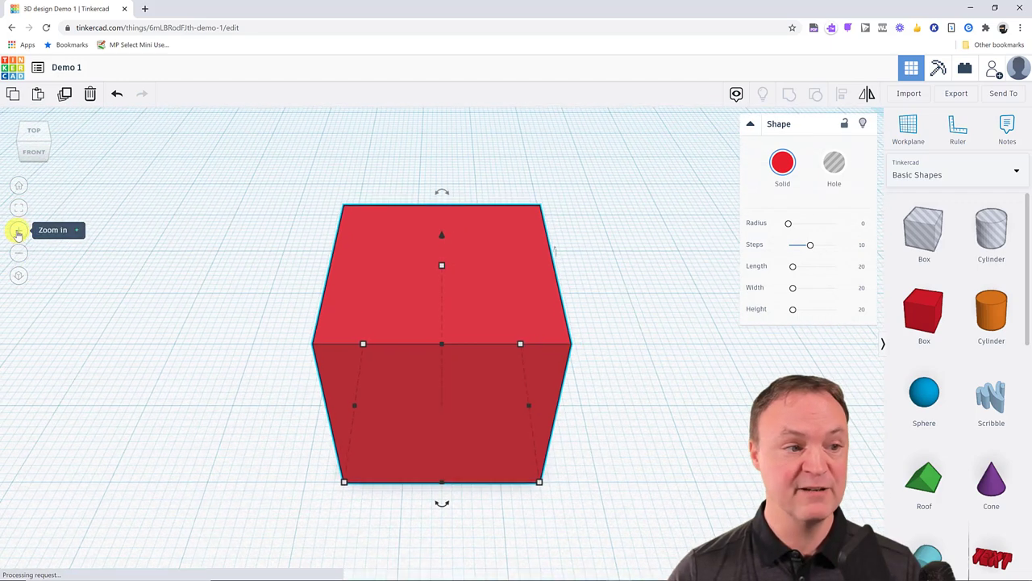
pyautogui.click(19, 253)
pyautogui.click(18, 253)
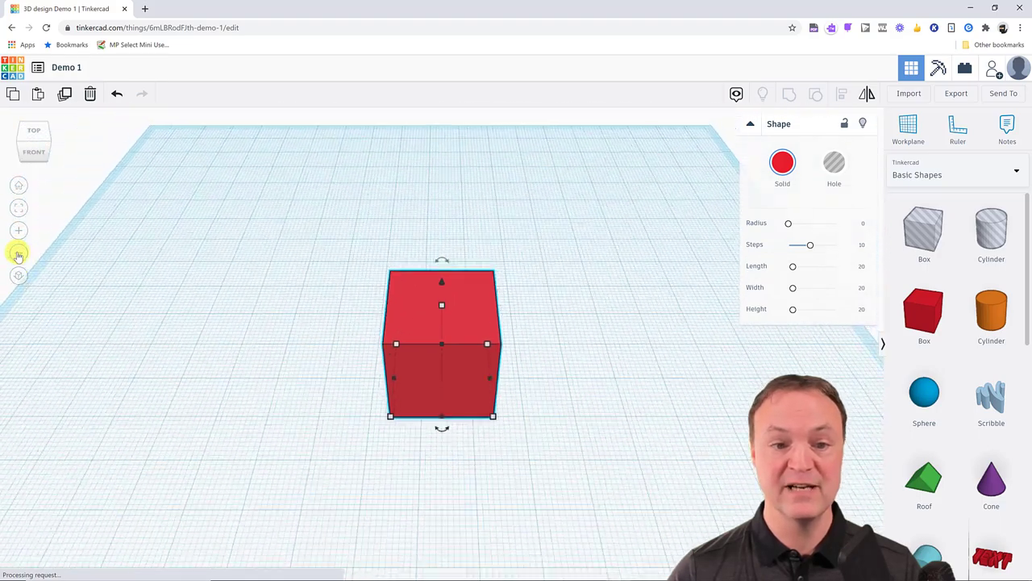
pyautogui.click(19, 232)
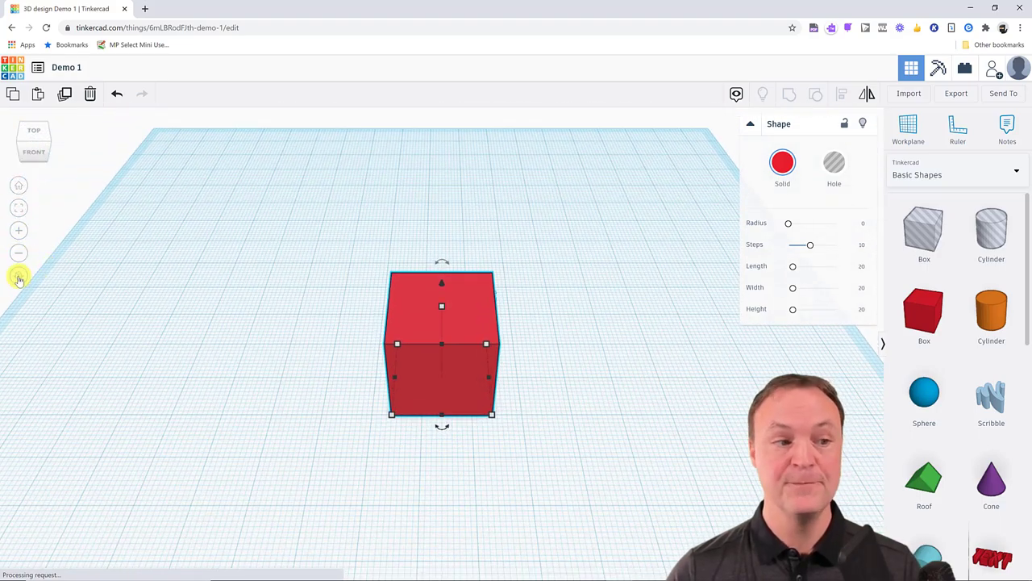
pyautogui.click(19, 277)
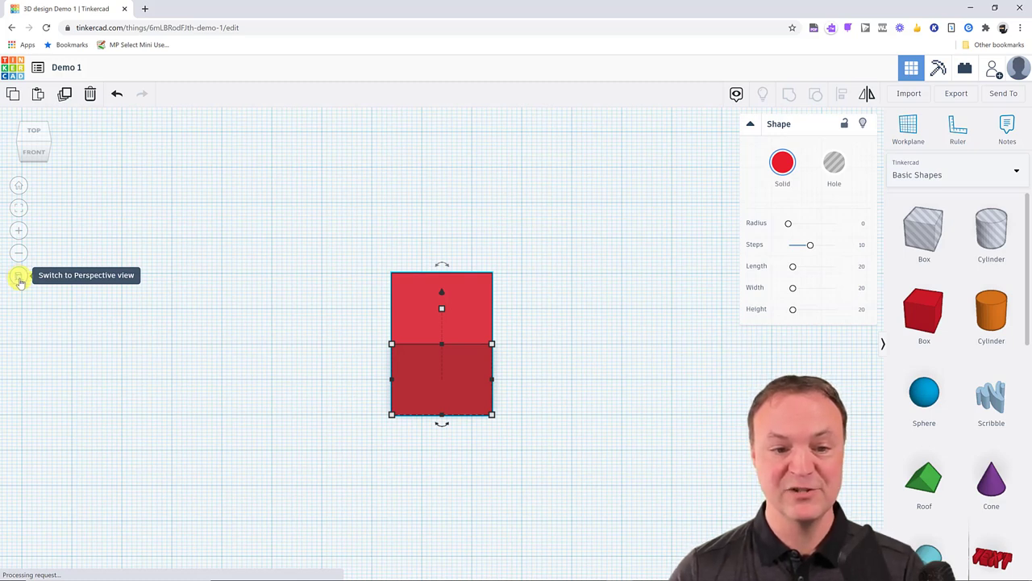
pyautogui.click(18, 277)
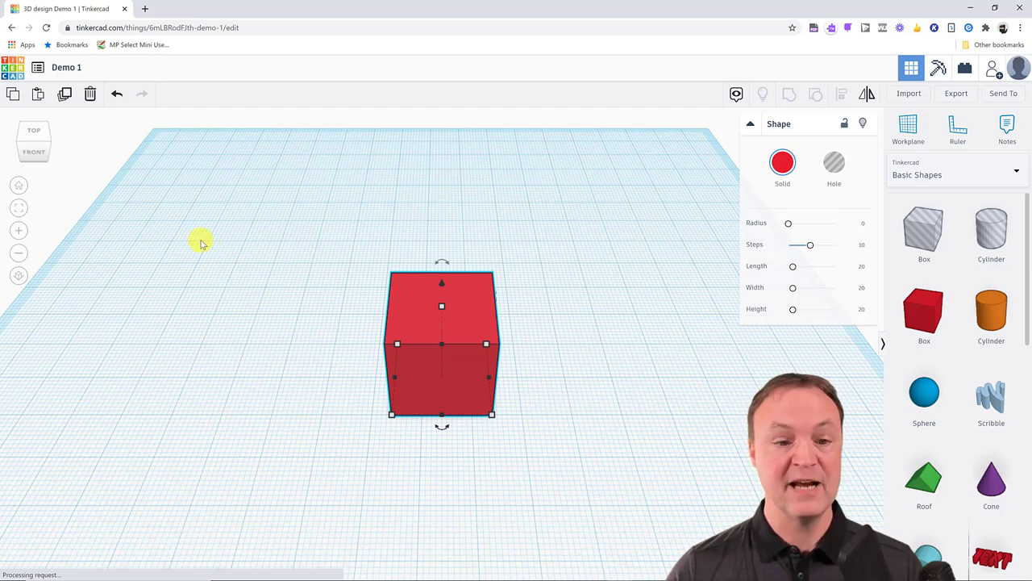
# Move the red box about 16 mm left and 13 mm toward the back, and delete it from the workplane
pyautogui.moveTo(420, 339); pyautogui.dragTo(345, 283)
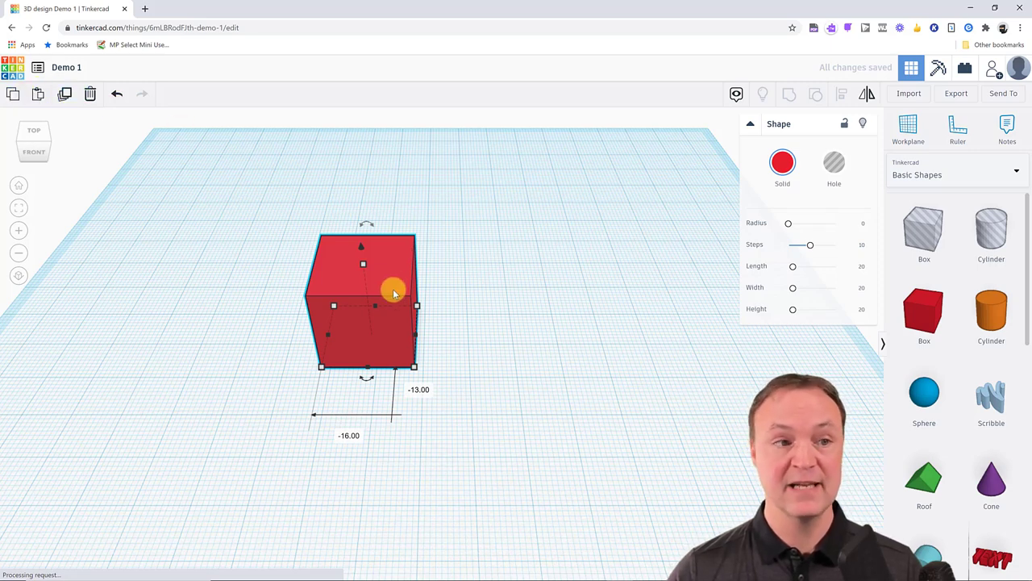
pyautogui.click(472, 355)
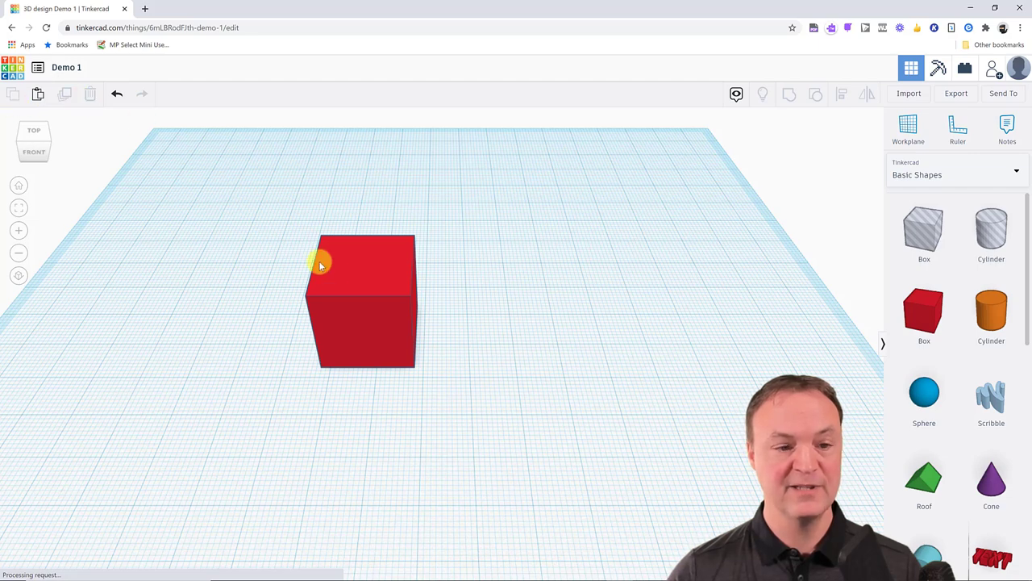
pyautogui.click(352, 281)
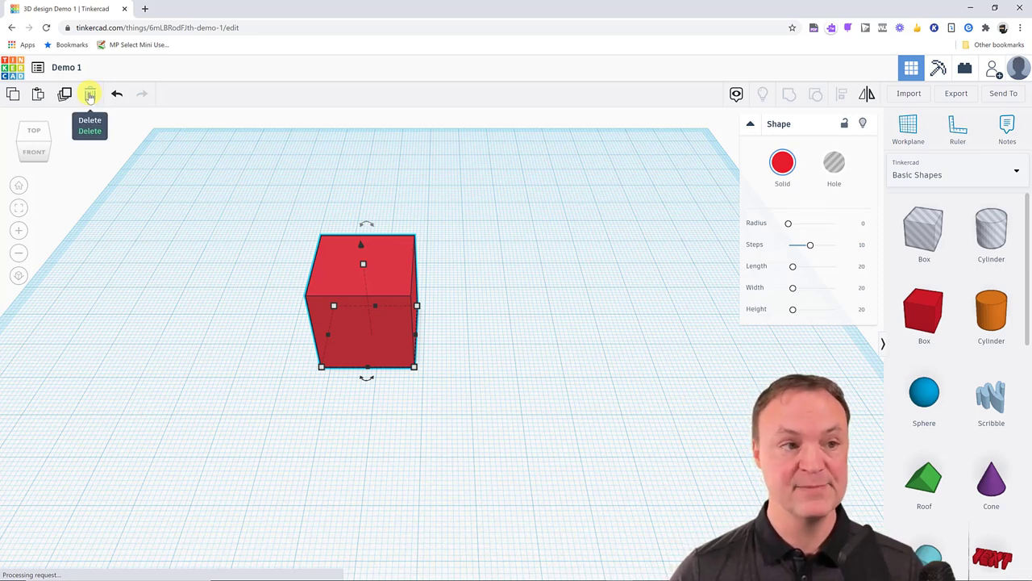
pyautogui.click(90, 95)
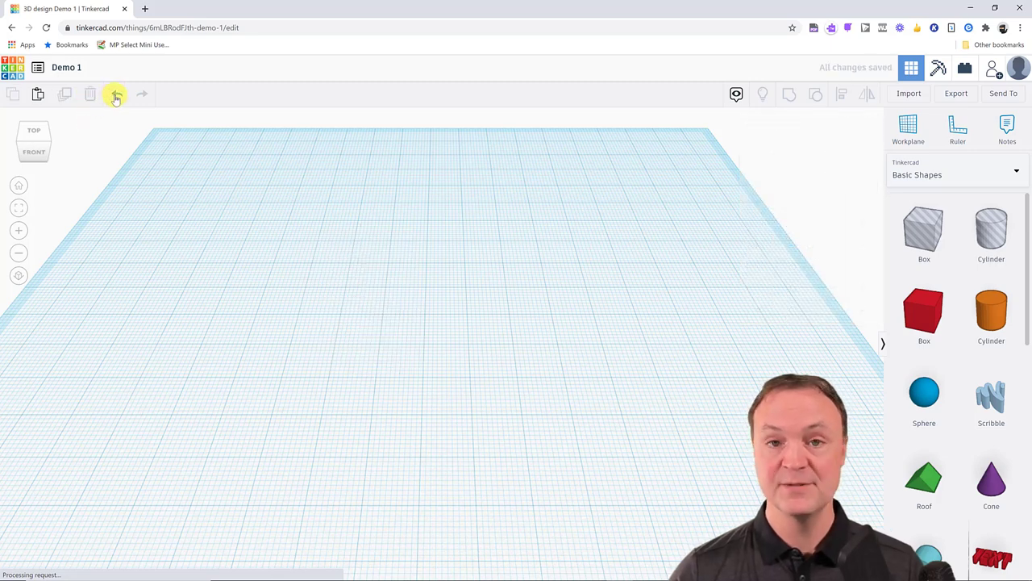
# Undo the deletion of the red box and place a duplicate of it about 27 mm to its right
pyautogui.click(116, 95)
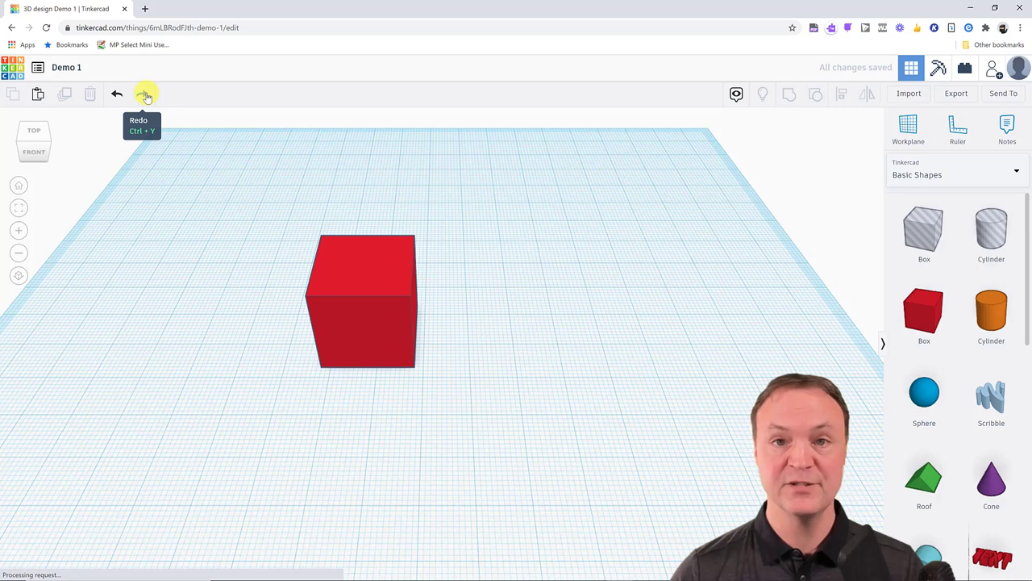
pyautogui.click(347, 277)
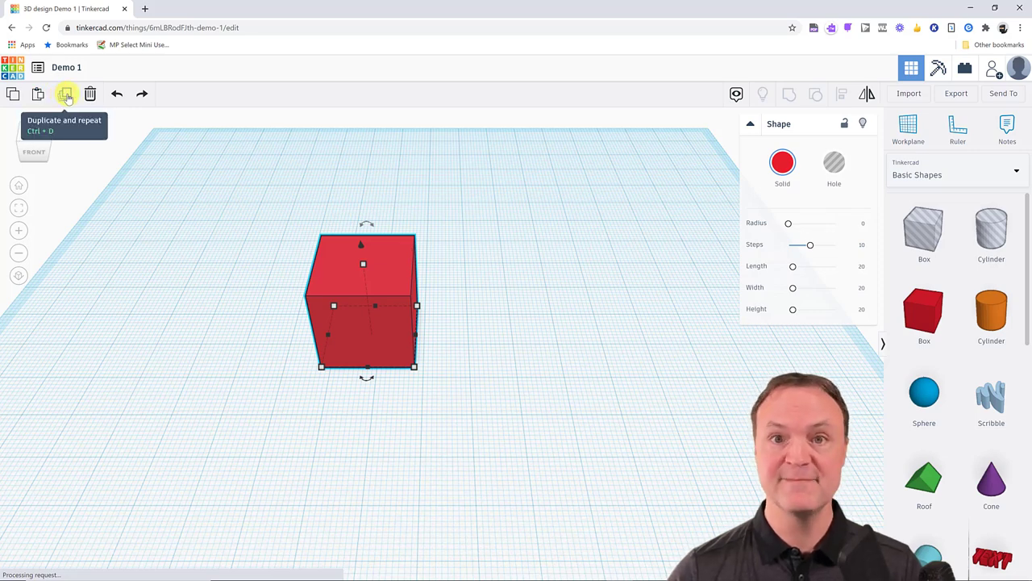
pyautogui.click(66, 94)
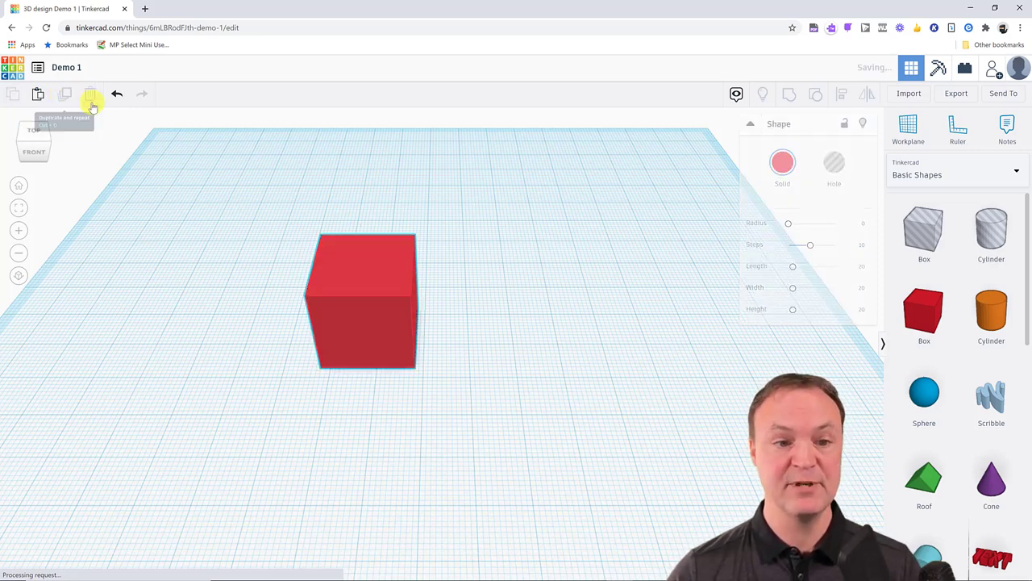
pyautogui.moveTo(357, 262); pyautogui.dragTo(485, 283)
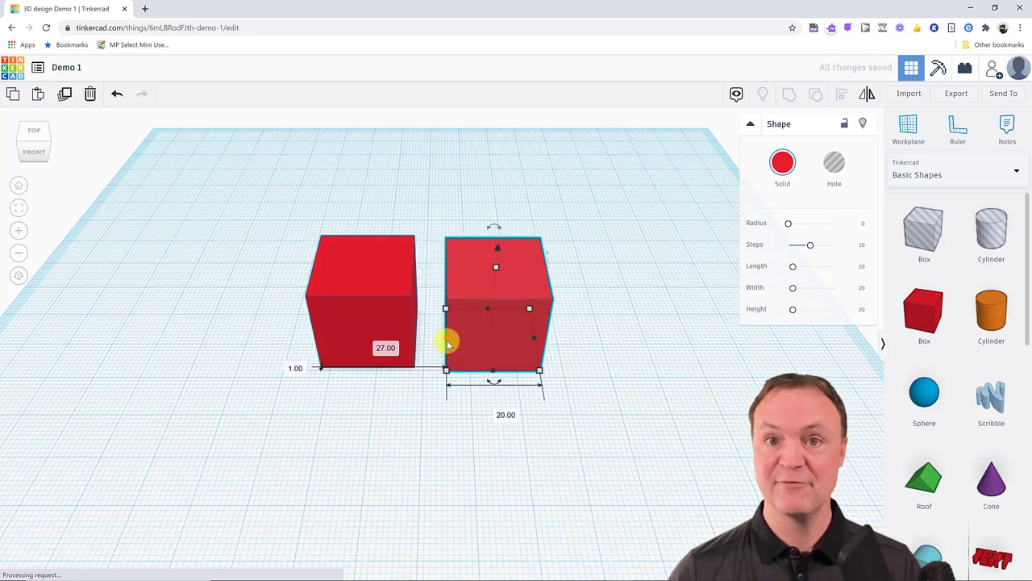
pyautogui.click(169, 282)
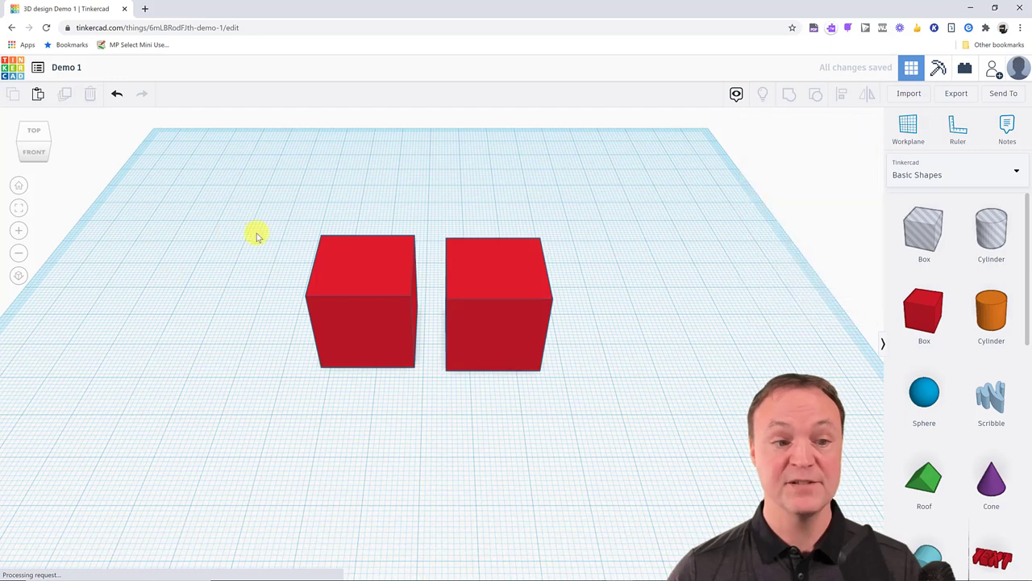
# Copy and paste both red boxes together, and arrange the four boxes in two rows of two
pyautogui.moveTo(257, 271); pyautogui.dragTo(588, 341)
pyautogui.click(252, 253)
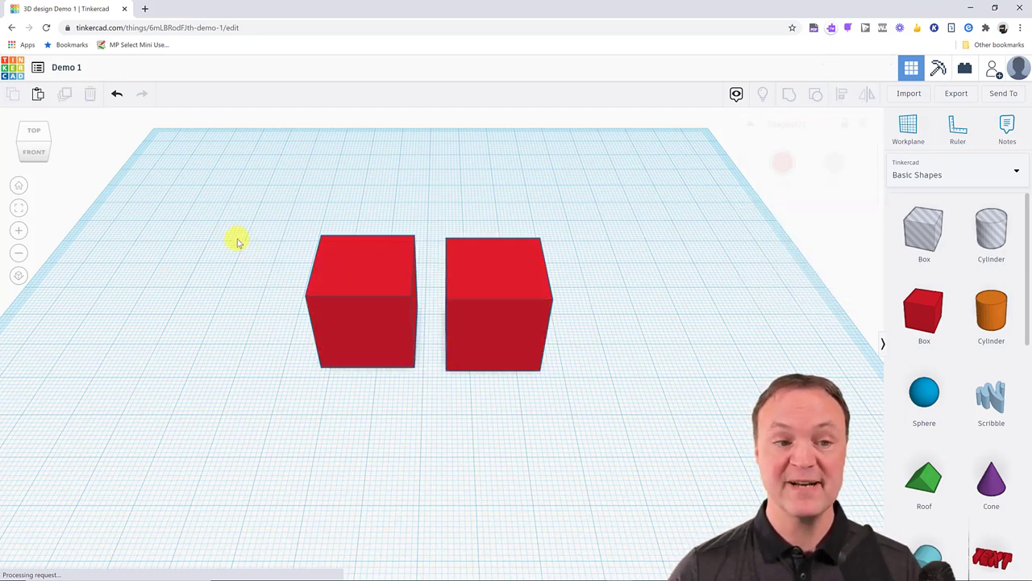
pyautogui.moveTo(216, 218); pyautogui.dragTo(638, 404)
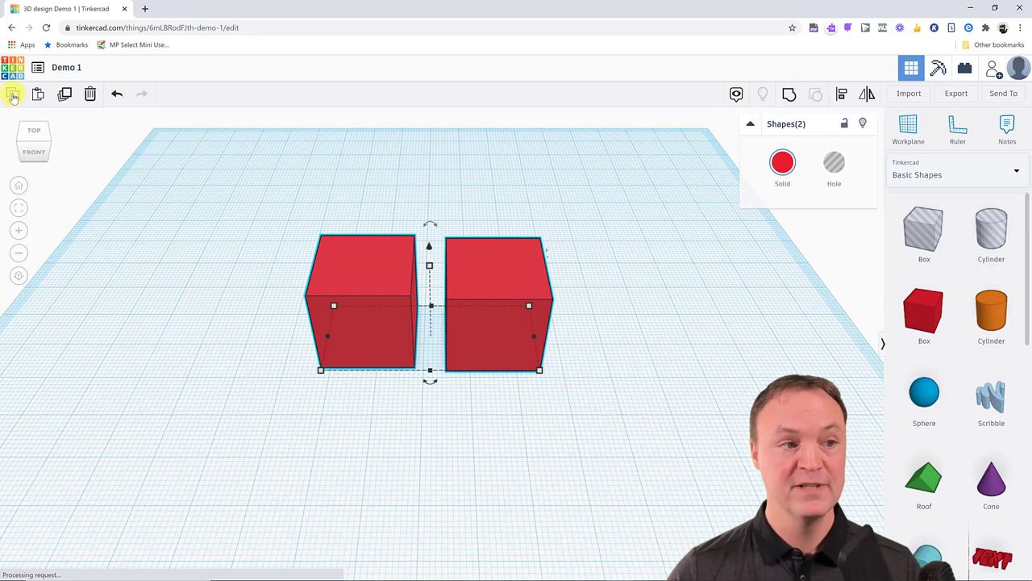
pyautogui.click(13, 96)
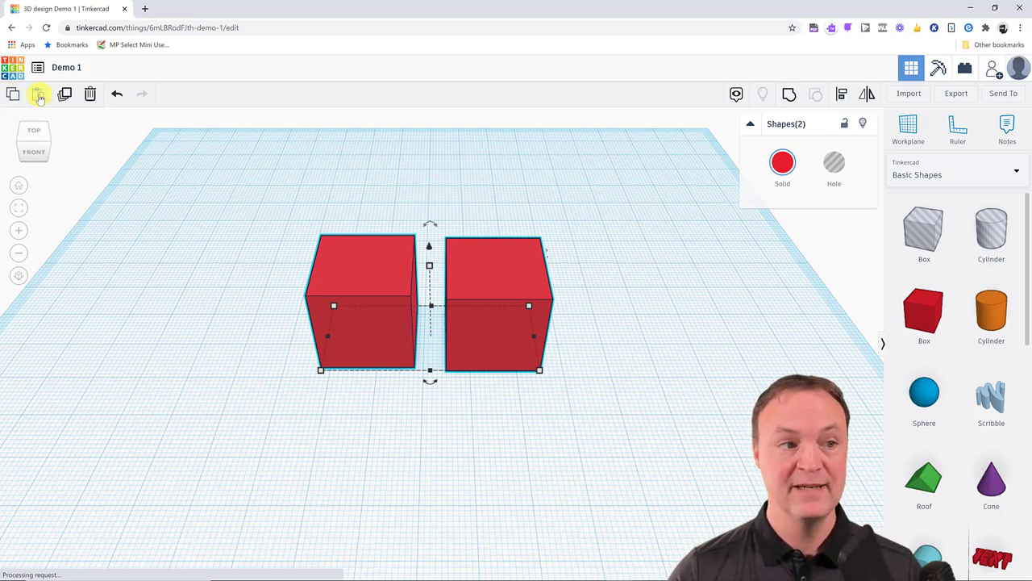
pyautogui.click(39, 95)
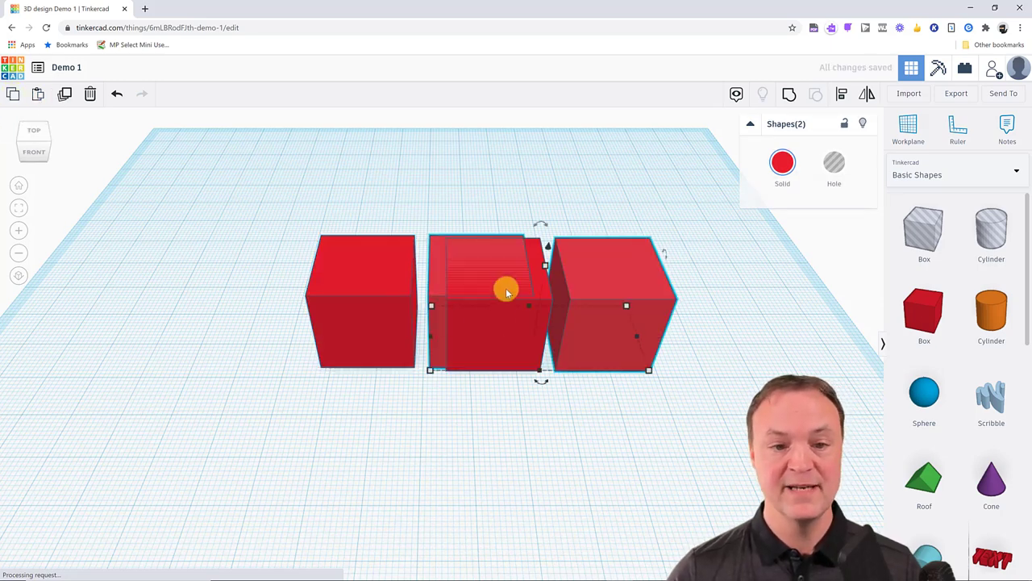
pyautogui.moveTo(540, 329); pyautogui.dragTo(396, 449)
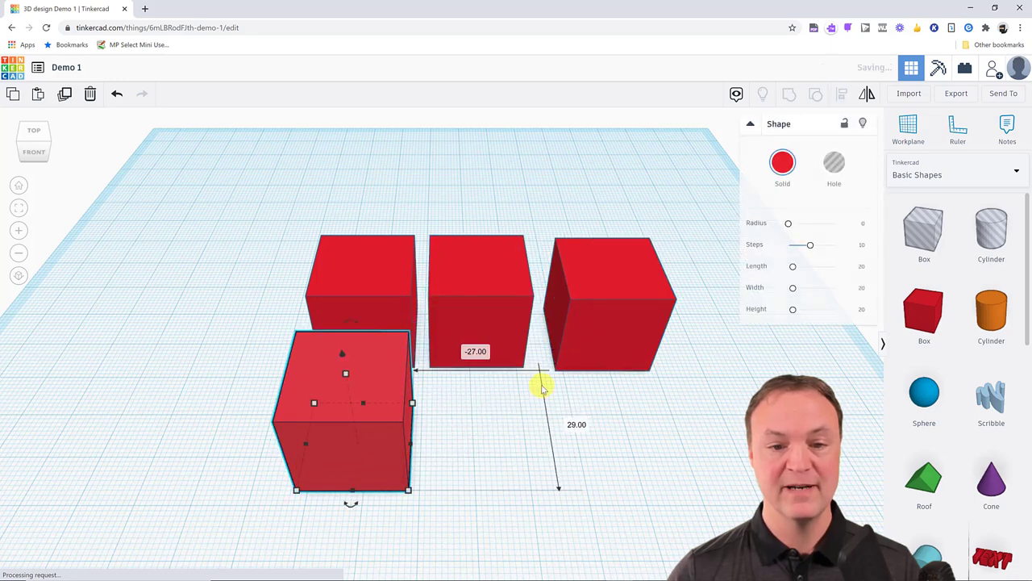
pyautogui.moveTo(601, 338); pyautogui.dragTo(500, 463)
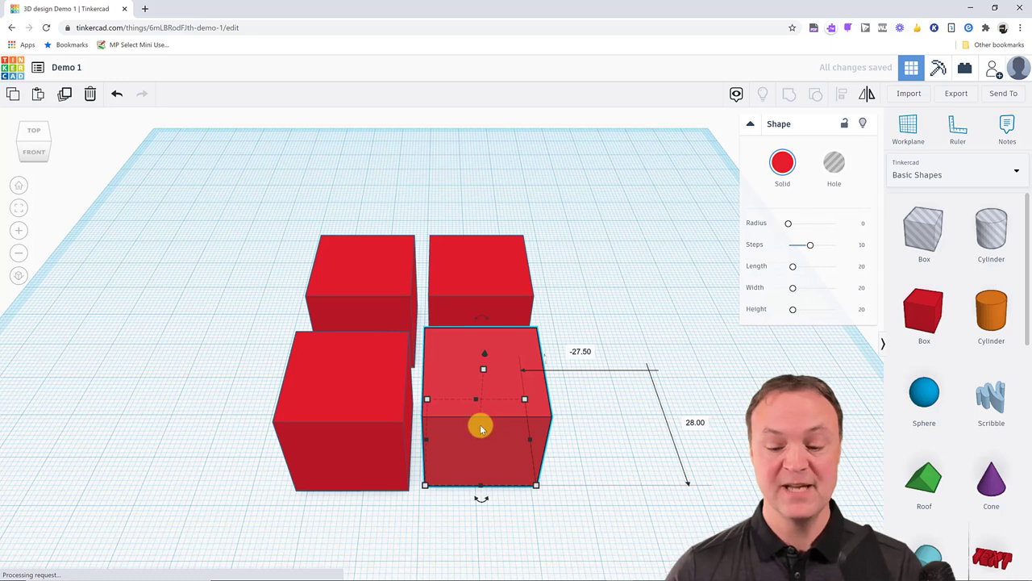
# Delete the two front boxes and the back-right box, keeping only the back-left red box
pyautogui.press('Delete')
pyautogui.click(395, 419)
pyautogui.press('Delete')
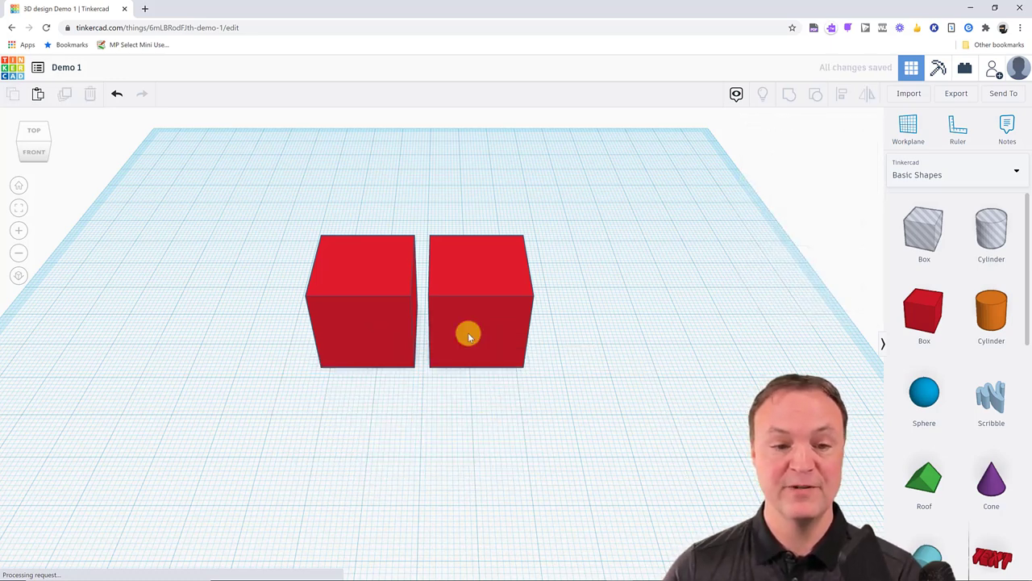
pyautogui.click(475, 328)
pyautogui.press('Delete')
# Change the remaining box's solid color to the bright yellow preset
pyautogui.click(363, 316)
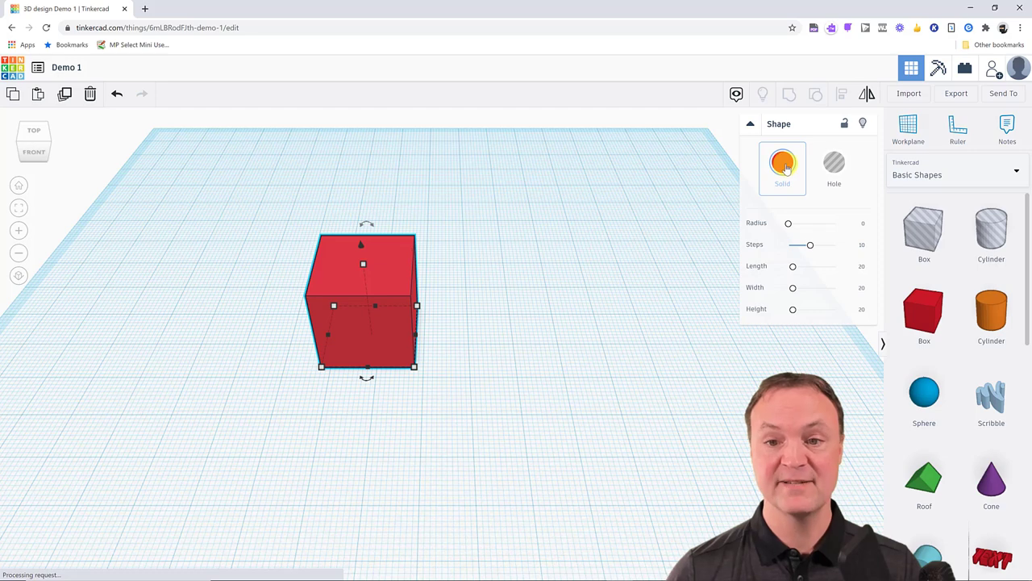
pyautogui.click(783, 164)
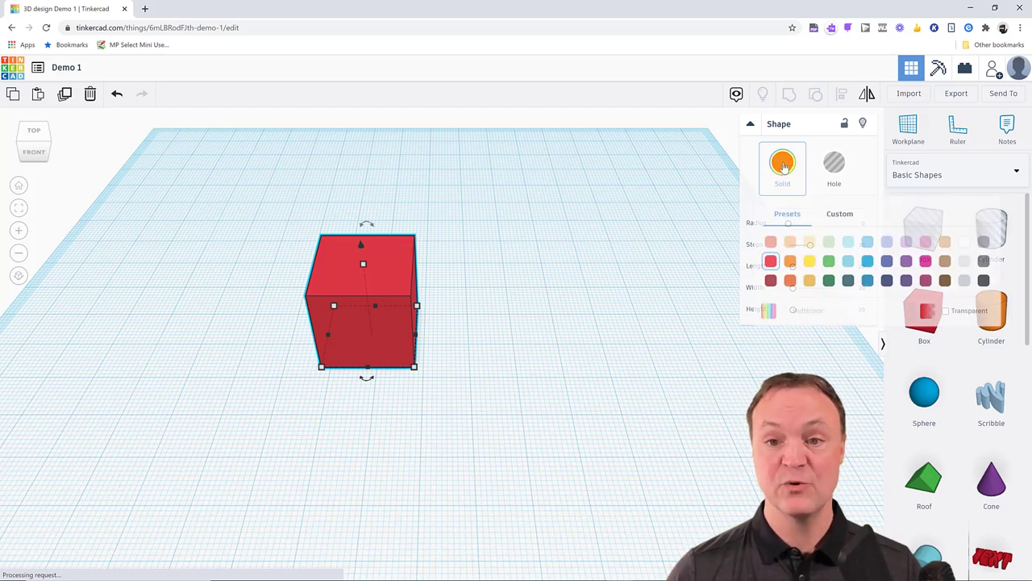
pyautogui.click(810, 262)
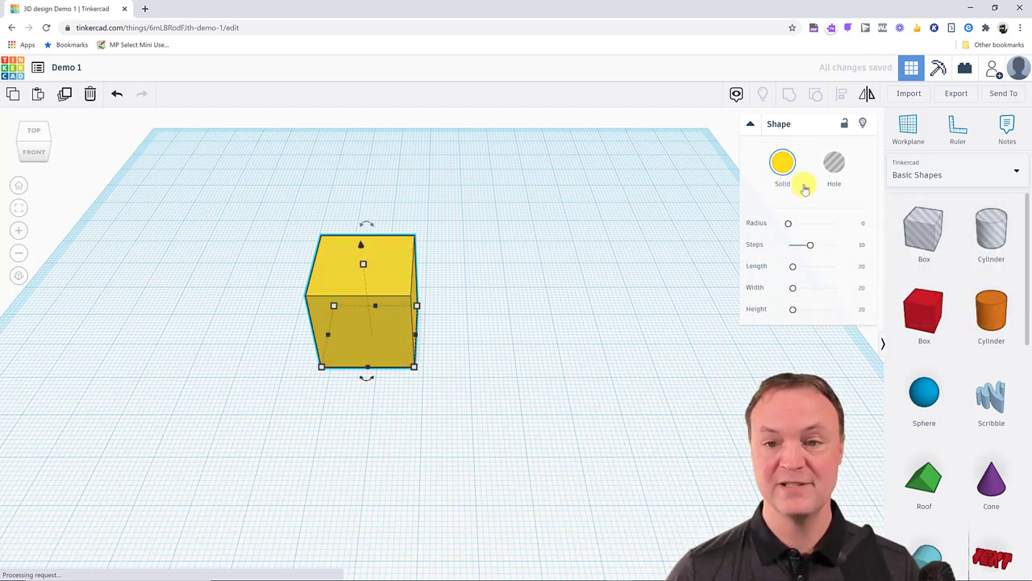
# Make the yellow box transparent, and turn its transparency off again
pyautogui.click(782, 168)
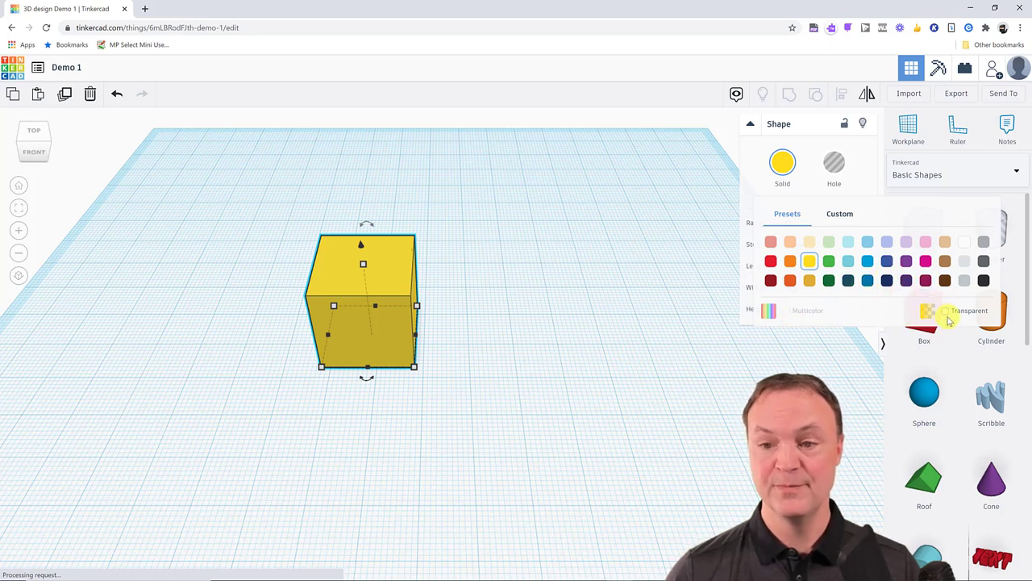
pyautogui.click(946, 312)
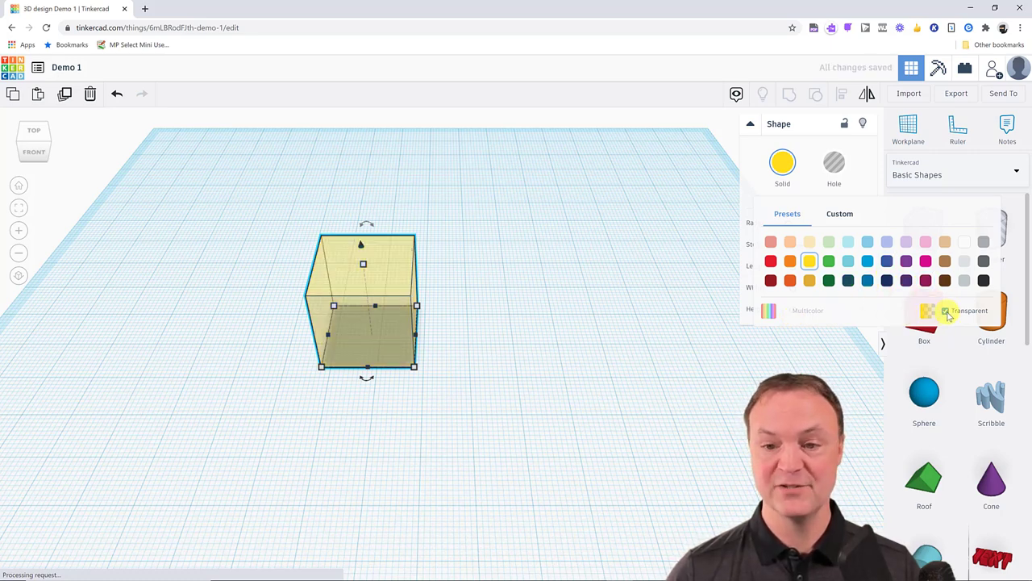
pyautogui.click(947, 312)
pyautogui.click(555, 292)
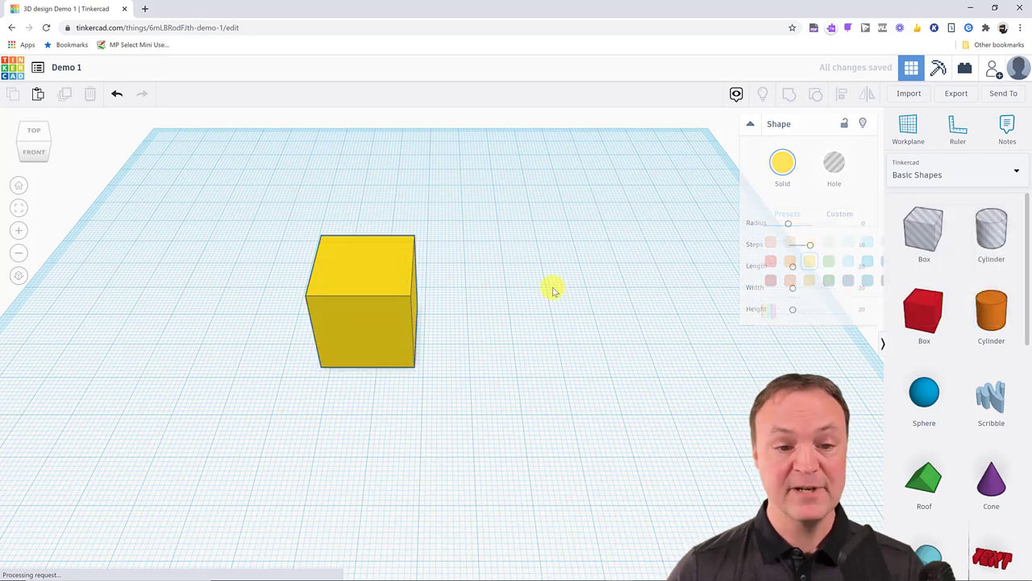
# Adjust the yellow box's shape parameters to 3 steps, about 56 mm length, 77 mm width and 24 mm height
pyautogui.click(345, 313)
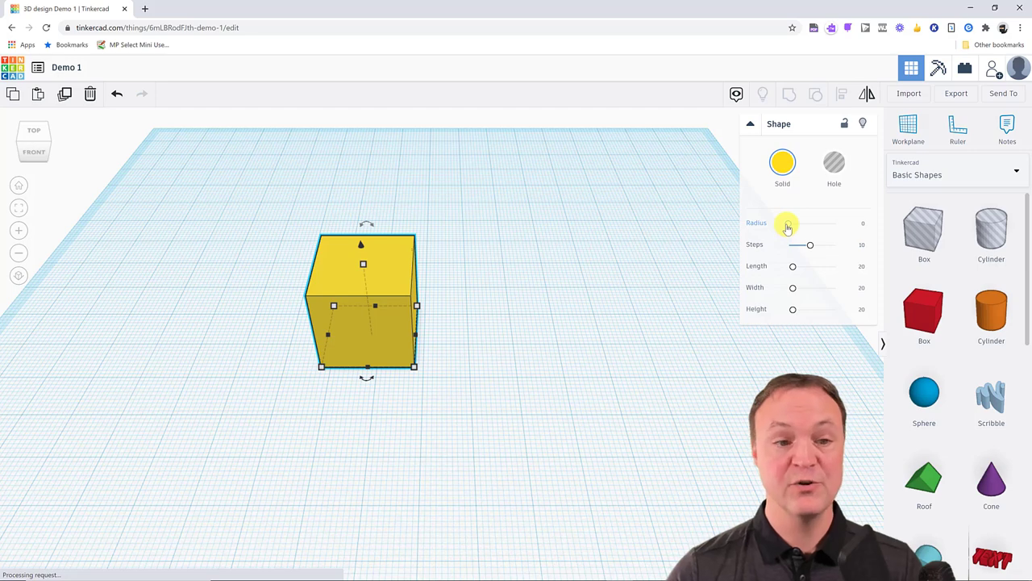
pyautogui.moveTo(788, 228)
pyautogui.mouseDown()
pyautogui.moveTo(837, 233)
pyautogui.moveTo(788, 234)
pyautogui.mouseUp()
pyautogui.moveTo(810, 245)
pyautogui.mouseDown()
pyautogui.moveTo(799, 246)
pyautogui.moveTo(828, 244)
pyautogui.moveTo(791, 246)
pyautogui.mouseUp()
pyautogui.moveTo(793, 267); pyautogui.dragTo(822, 309)
pyautogui.scroll(-4, 484, 316)
pyautogui.scroll(-6, 487, 317)
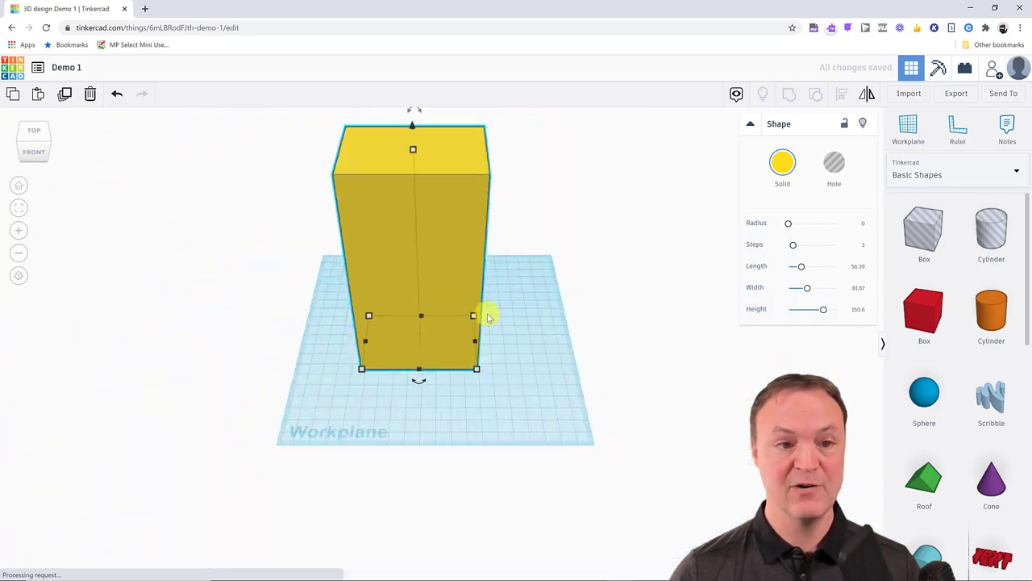
pyautogui.press('f')
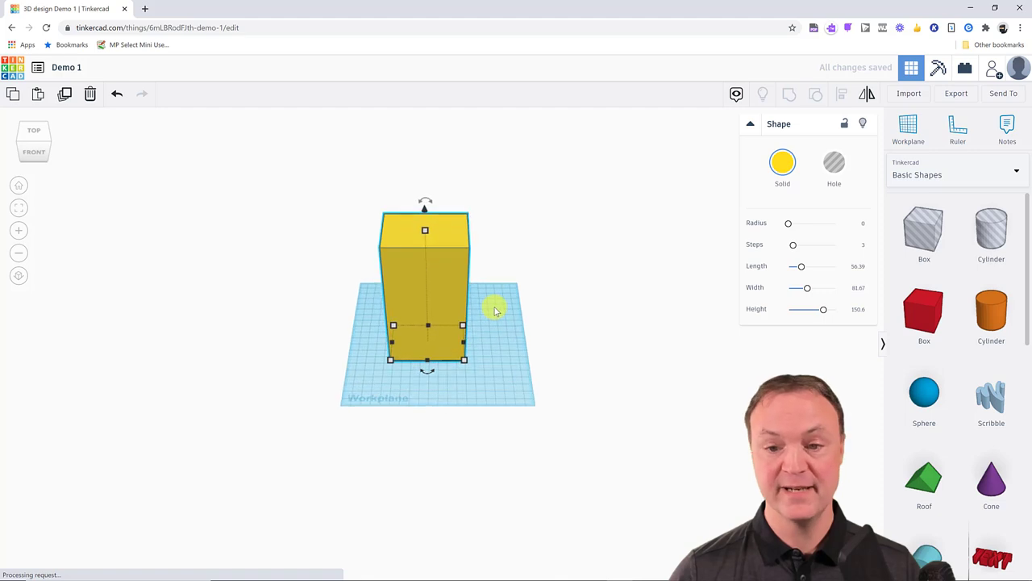
pyautogui.moveTo(823, 313); pyautogui.dragTo(807, 290)
# Viewed from the back, stretch the yellow box to about 81 mm deep and widen it sideways
pyautogui.moveTo(34, 143); pyautogui.dragTo(92, 150)
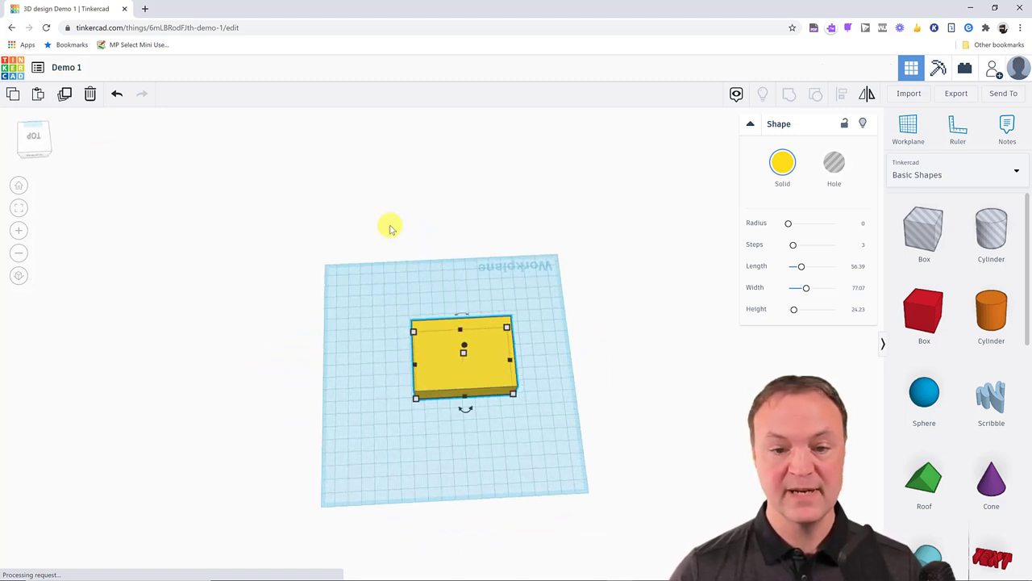
pyautogui.click(28, 137)
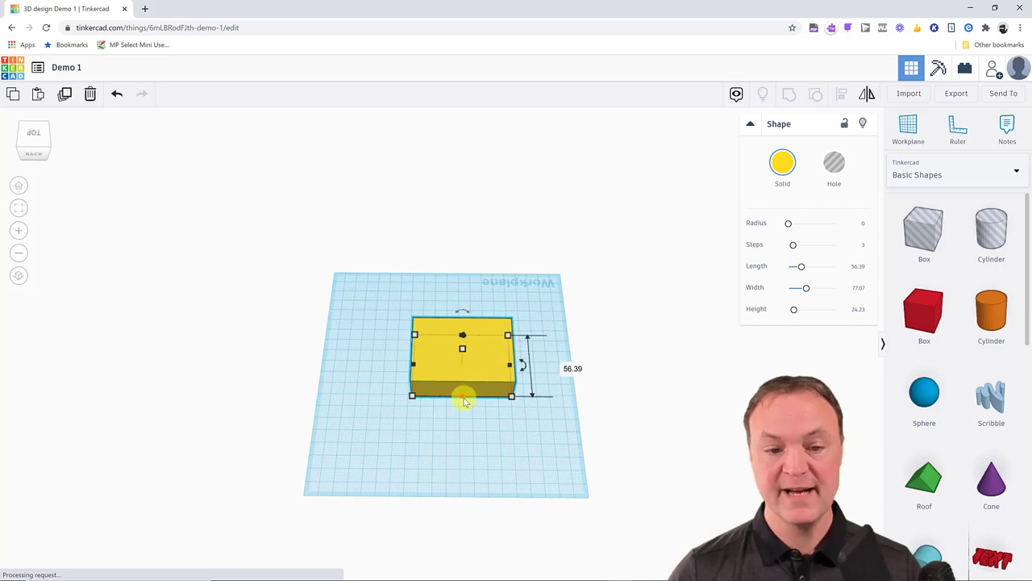
pyautogui.scroll(5, 462, 400)
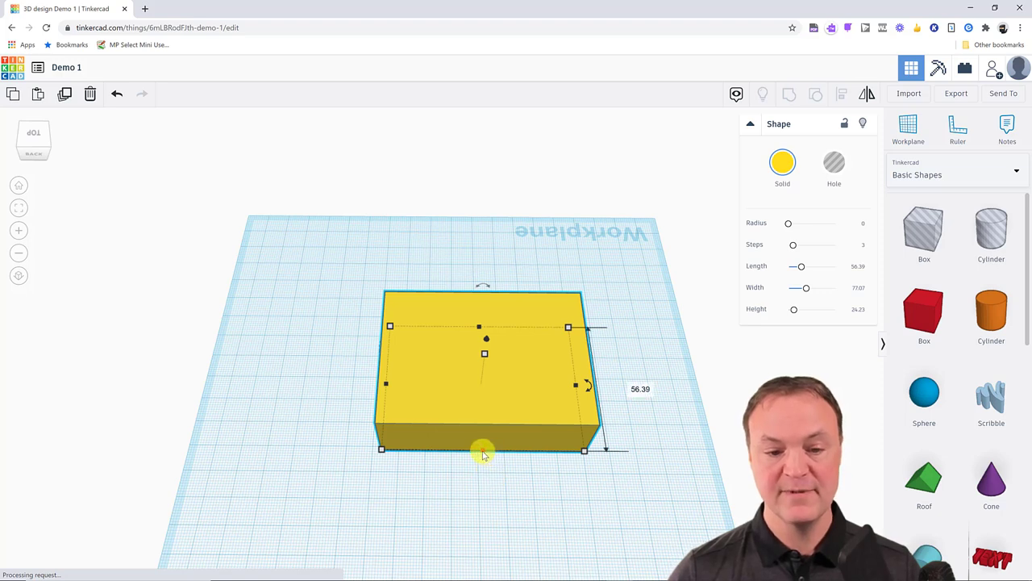
pyautogui.moveTo(482, 452); pyautogui.dragTo(521, 454)
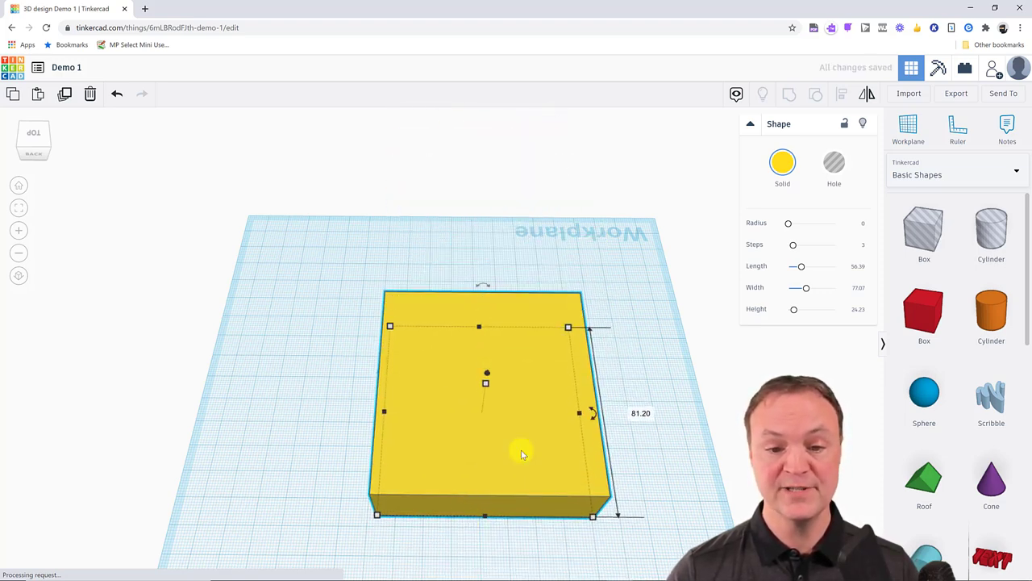
pyautogui.moveTo(579, 416); pyautogui.dragTo(679, 413)
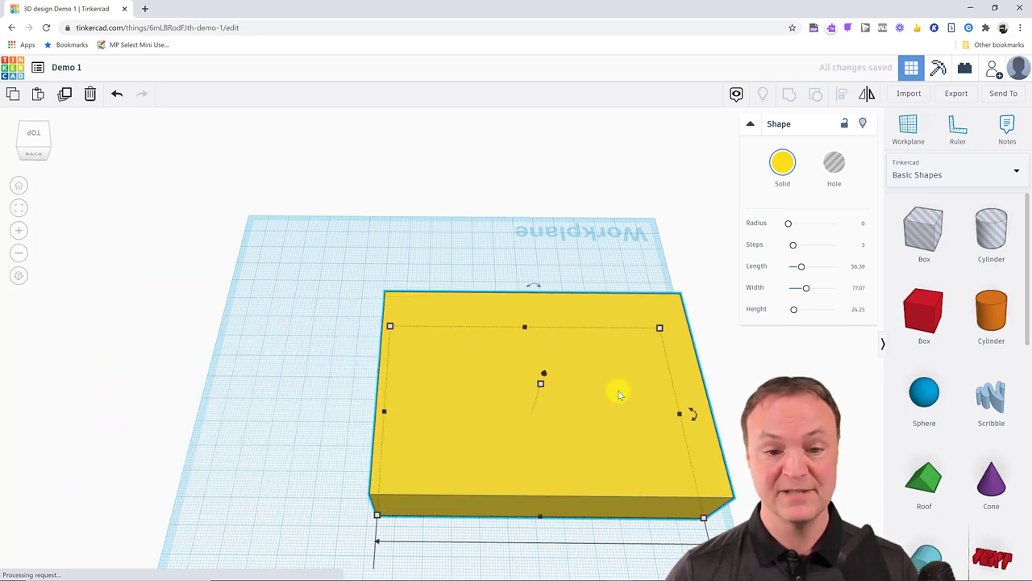
# Resize the yellow box from its corner to about 95 by 77 mm and flatten its height to 3 mm
pyautogui.click(36, 153)
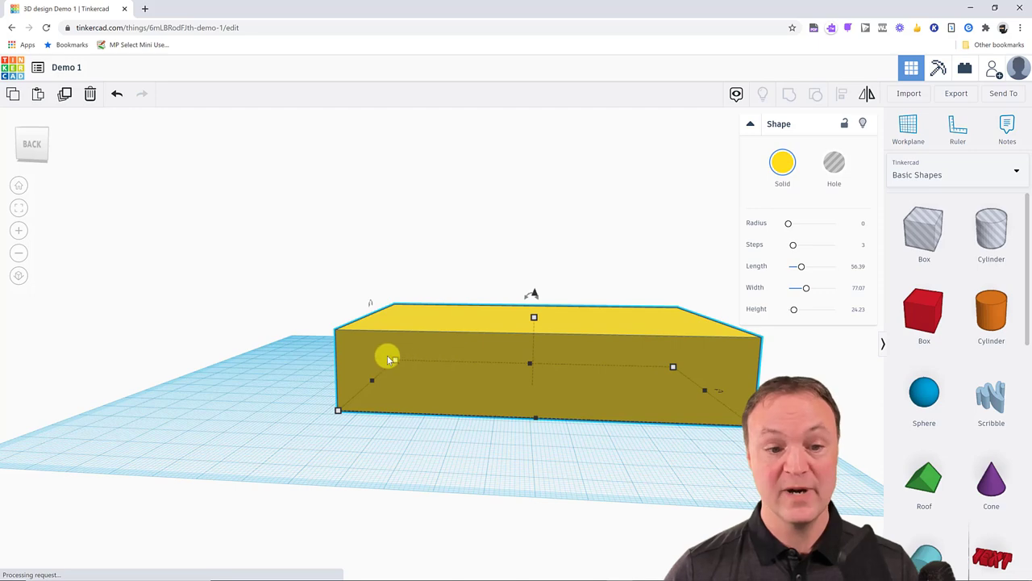
pyautogui.click(33, 141)
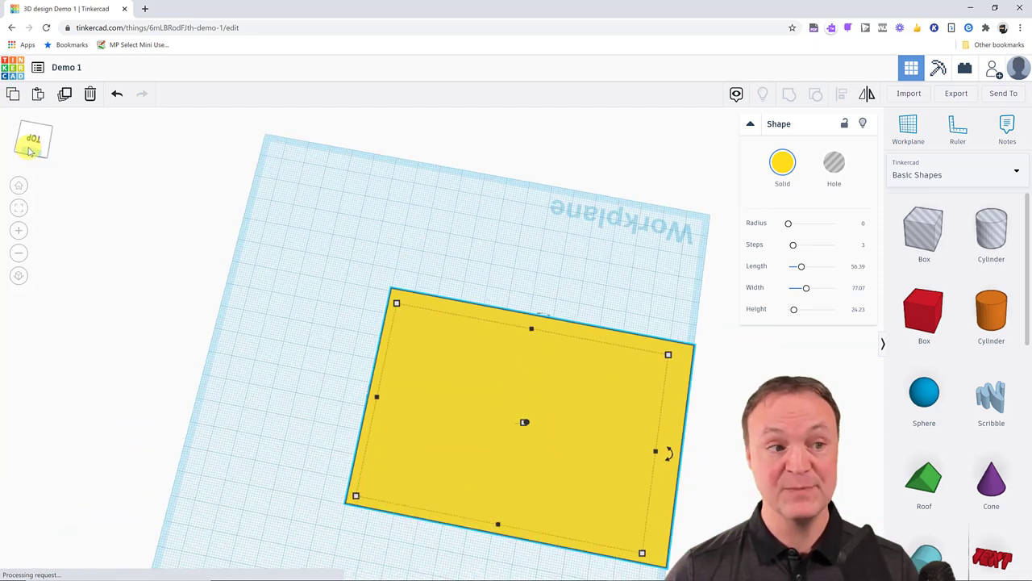
pyautogui.moveTo(641, 554); pyautogui.dragTo(573, 529)
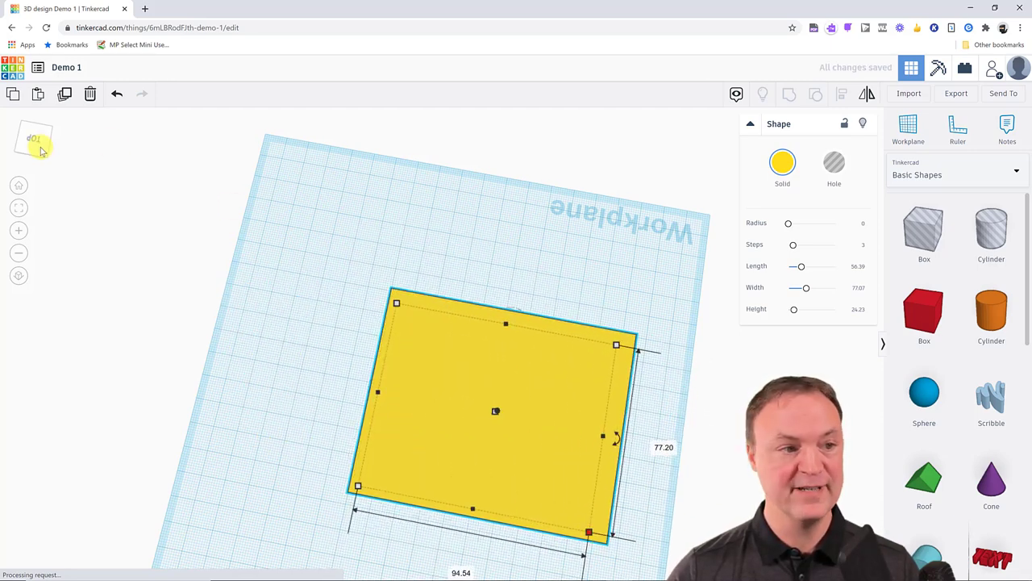
pyautogui.click(35, 139)
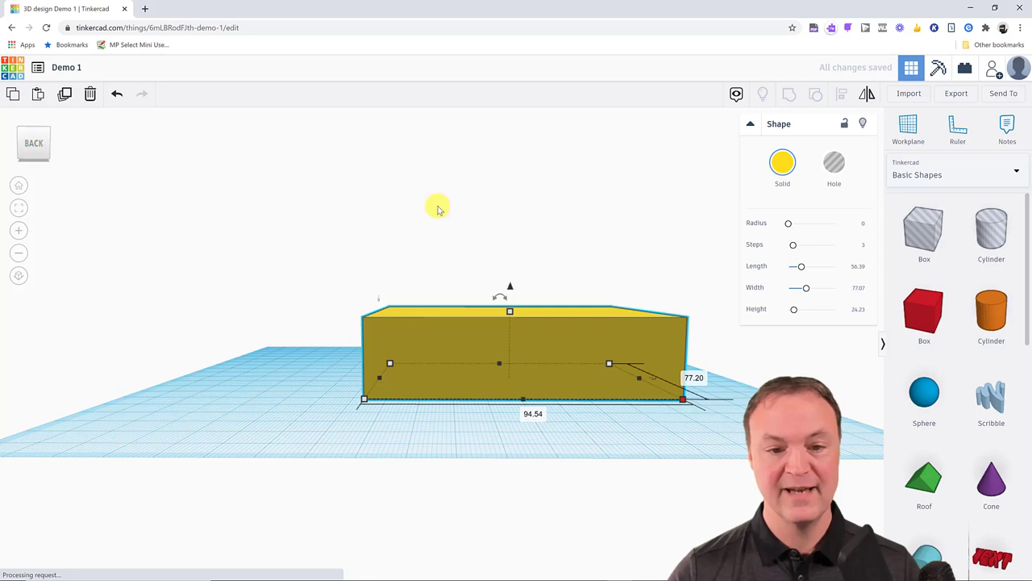
pyautogui.moveTo(509, 313); pyautogui.dragTo(509, 369)
# Raise the flat yellow box about 11 mm above the workplane
pyautogui.click(41, 158)
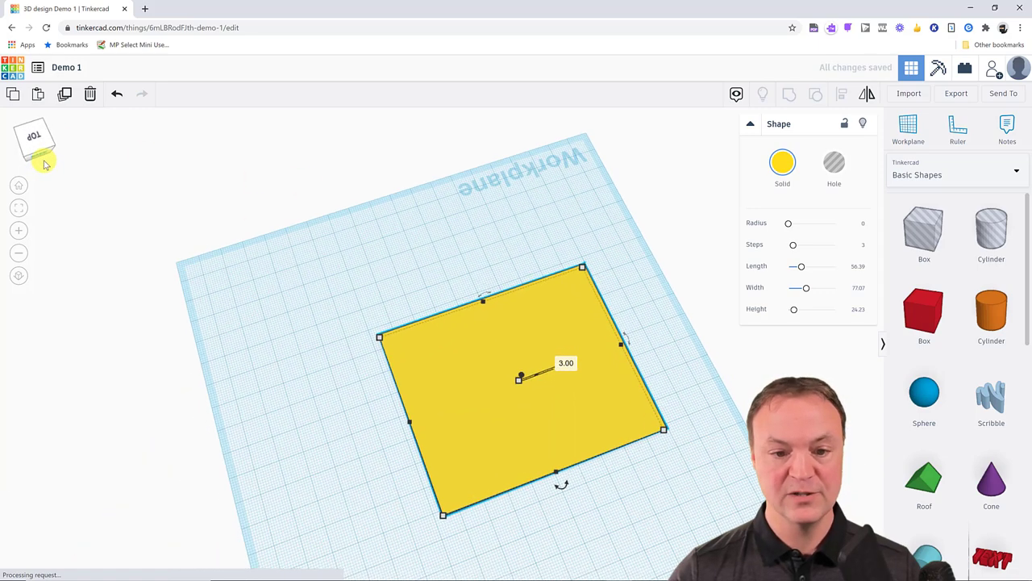
pyautogui.moveTo(73, 167); pyautogui.dragTo(42, 158, button='right')
pyautogui.click(42, 158)
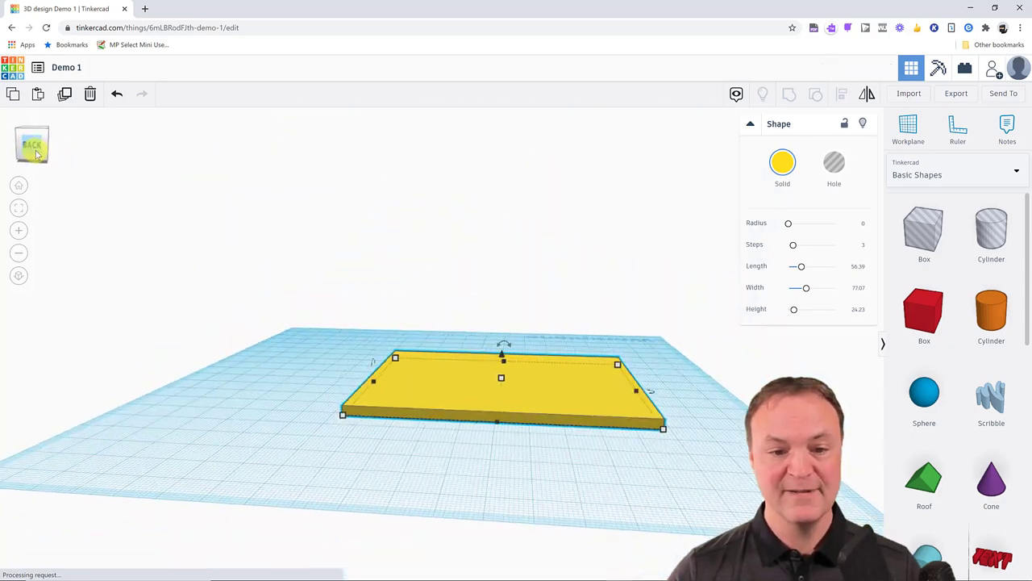
pyautogui.scroll(3, 510, 364)
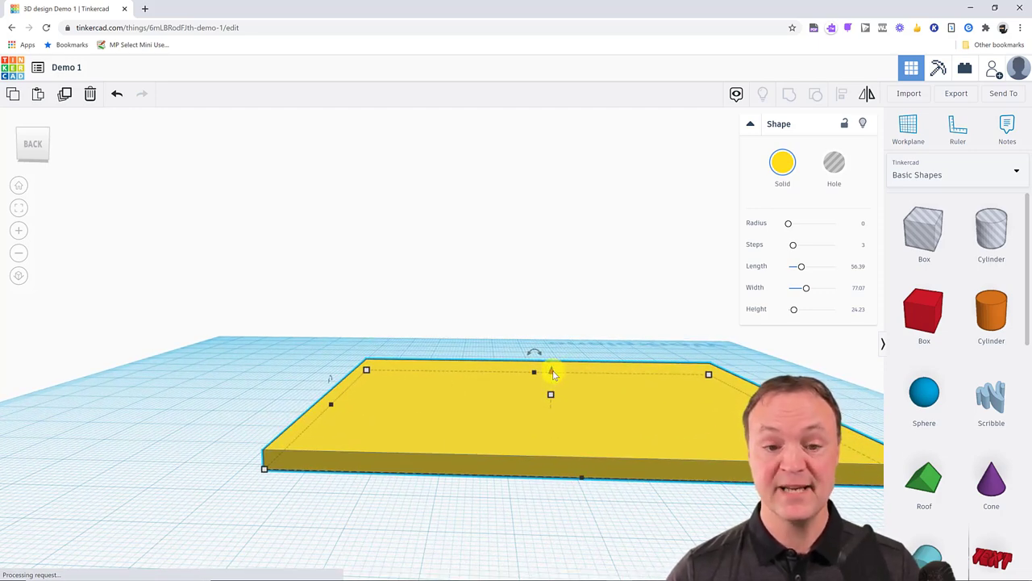
pyautogui.click(29, 150)
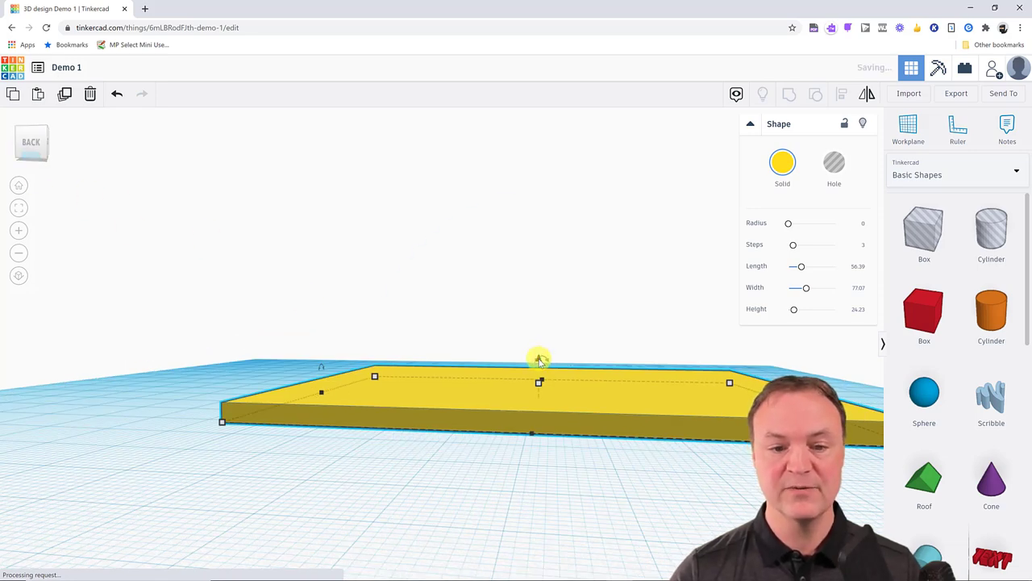
pyautogui.moveTo(539, 359); pyautogui.dragTo(545, 312)
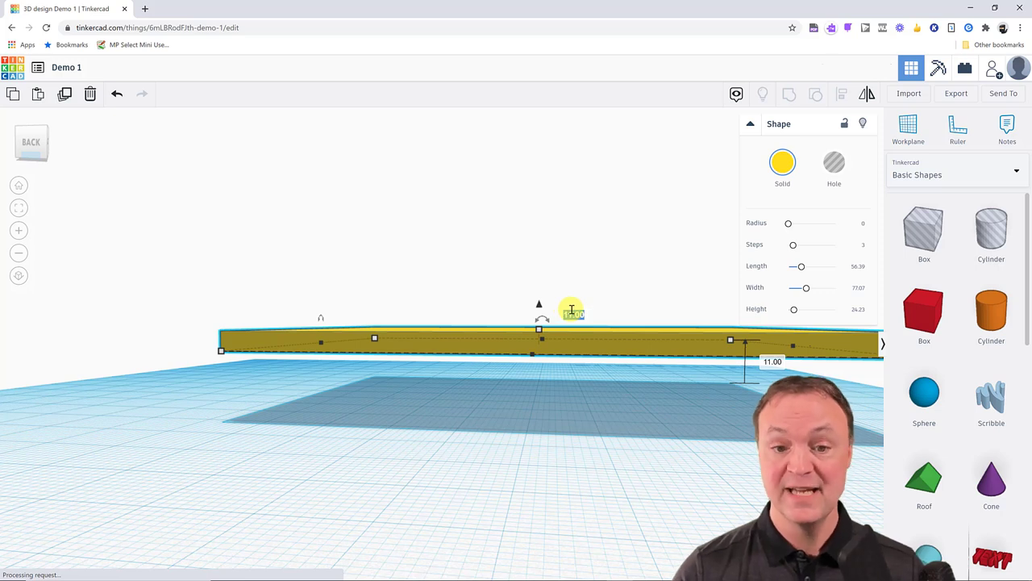
# Drop the flat yellow box onto the workplane and, viewed from its right side, rotate it to 45°
pyautogui.press('d')
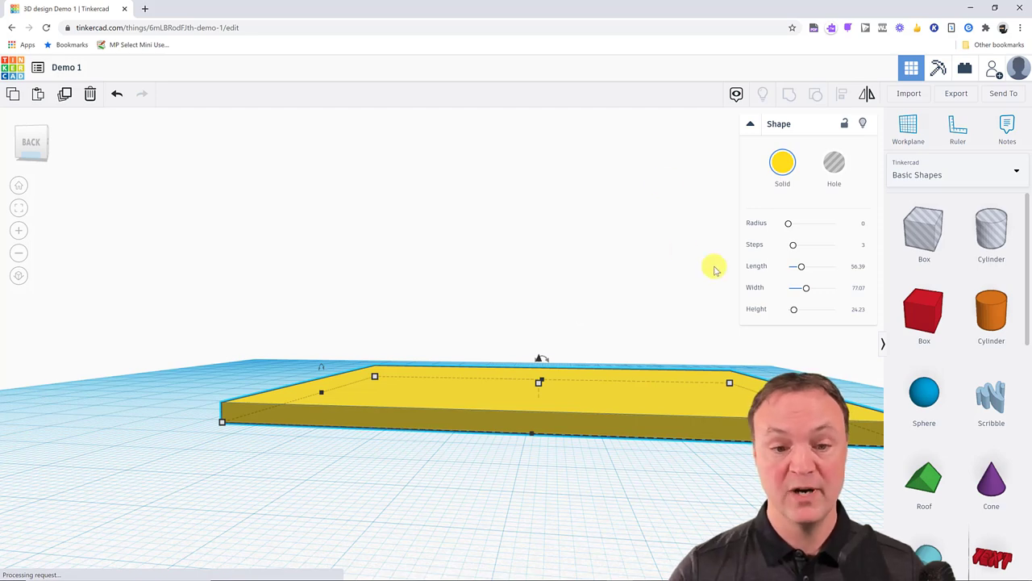
pyautogui.click(37, 150)
pyautogui.moveTo(38, 153); pyautogui.dragTo(64, 157)
pyautogui.moveTo(557, 319); pyautogui.dragTo(559, 319)
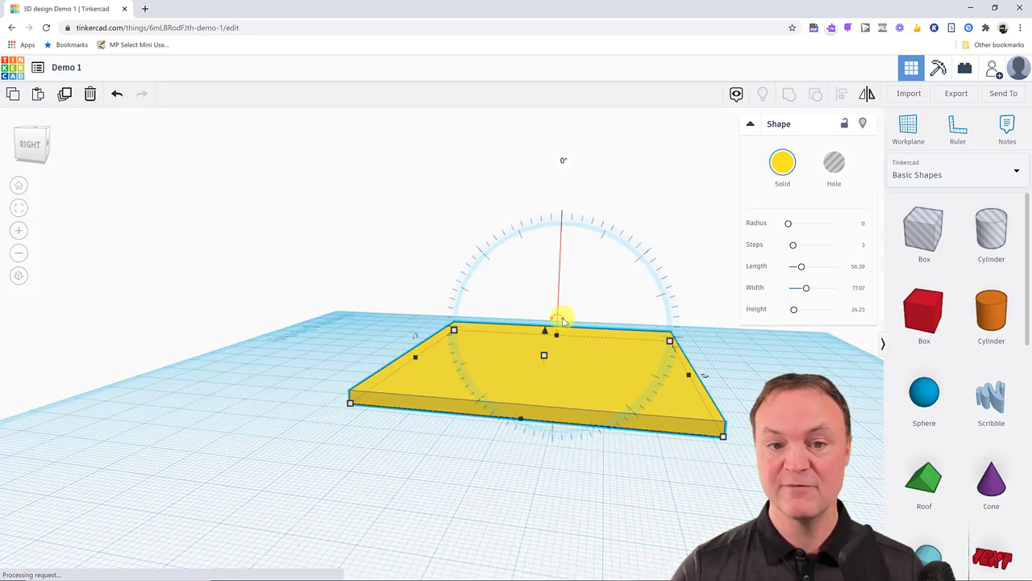
pyautogui.moveTo(563, 321); pyautogui.dragTo(589, 295)
pyautogui.click(601, 429)
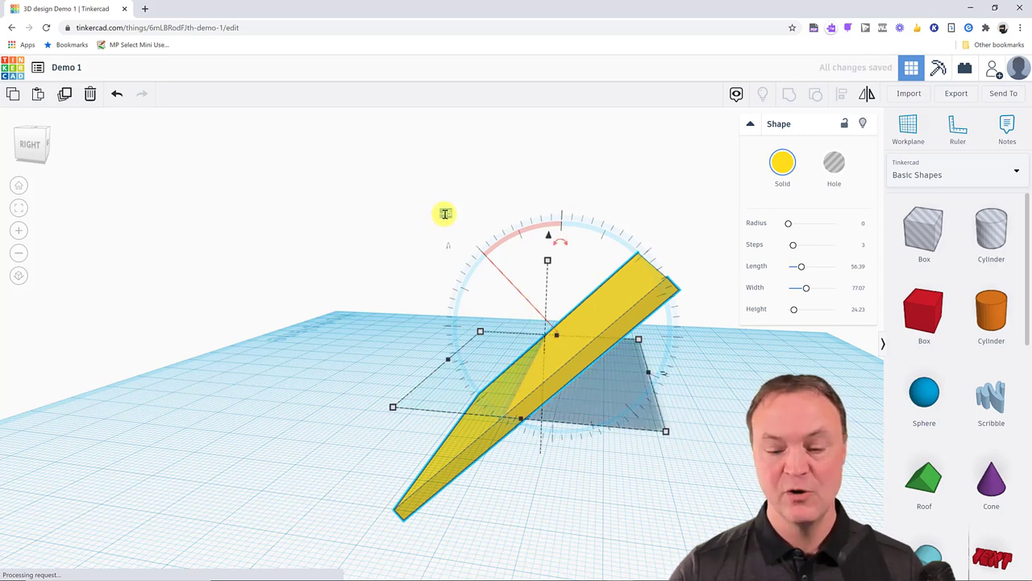
pyautogui.press('Return')
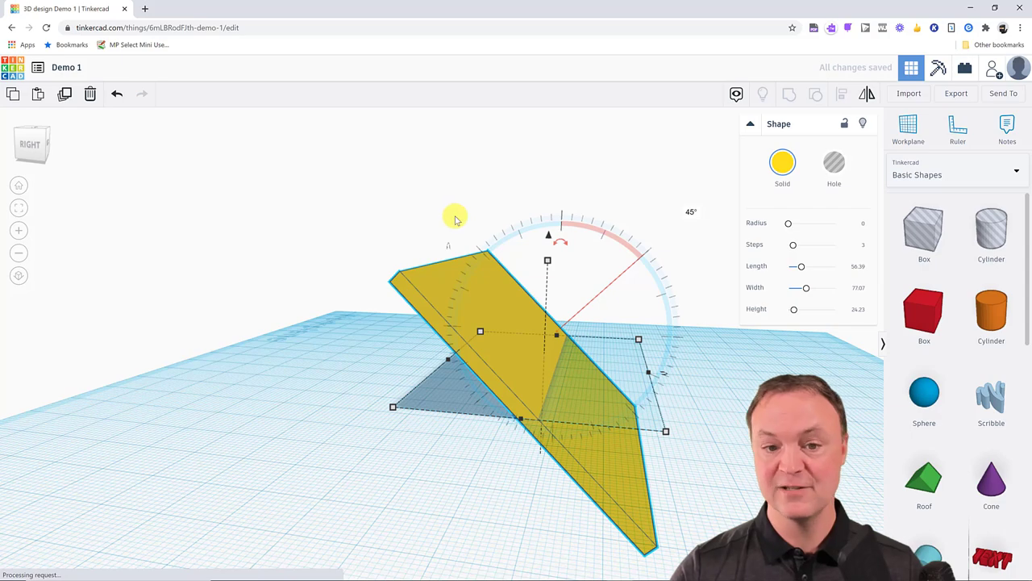
# Viewed from the front, tilt the yellow box sideways in two successive rotations
pyautogui.moveTo(33, 143); pyautogui.dragTo(64, 148)
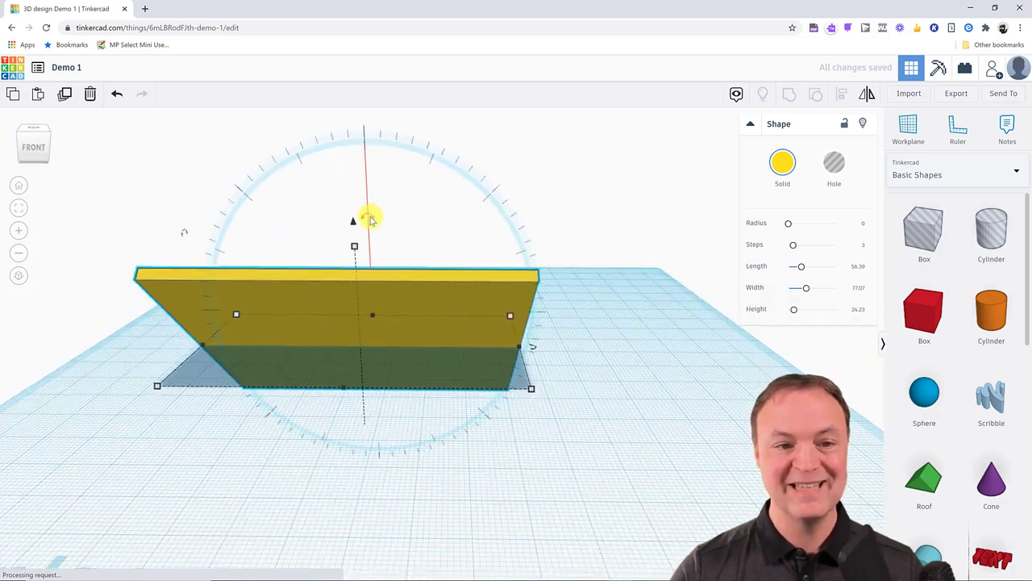
pyautogui.moveTo(371, 221); pyautogui.dragTo(399, 230)
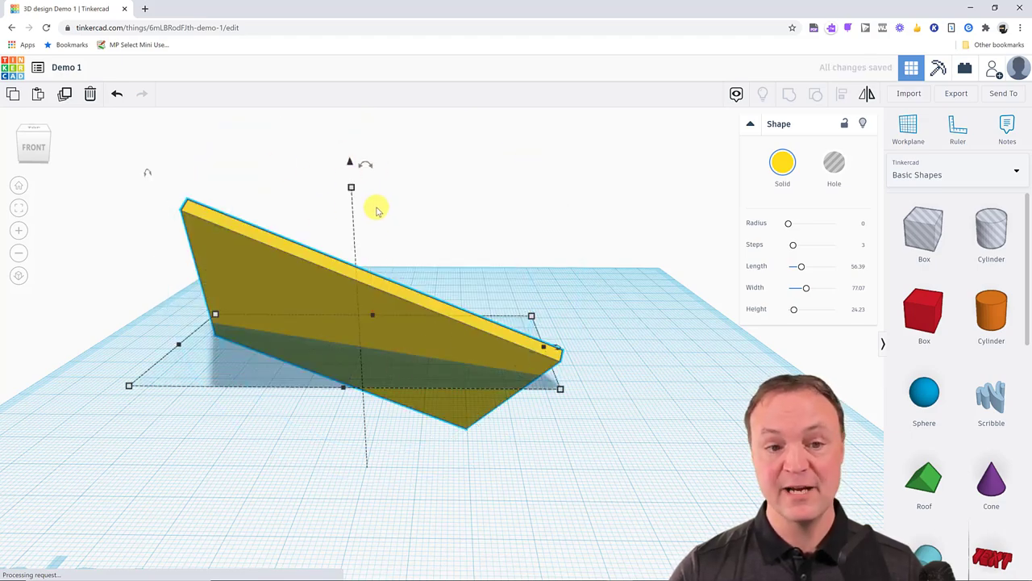
pyautogui.scroll(2, 376, 207)
pyautogui.scroll(-3, 376, 207)
pyautogui.scroll(-1, 384, 215)
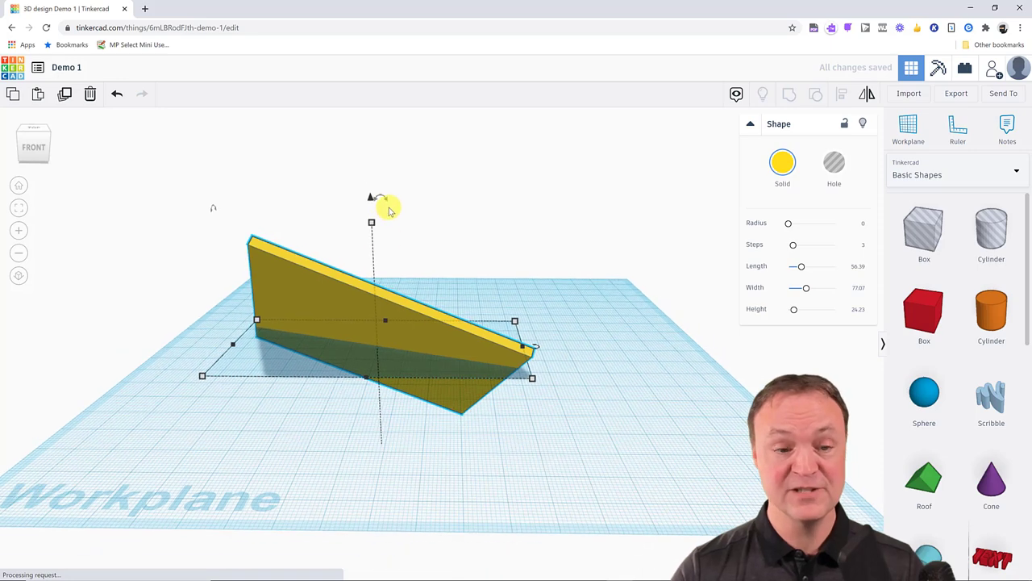
pyautogui.moveTo(387, 202)
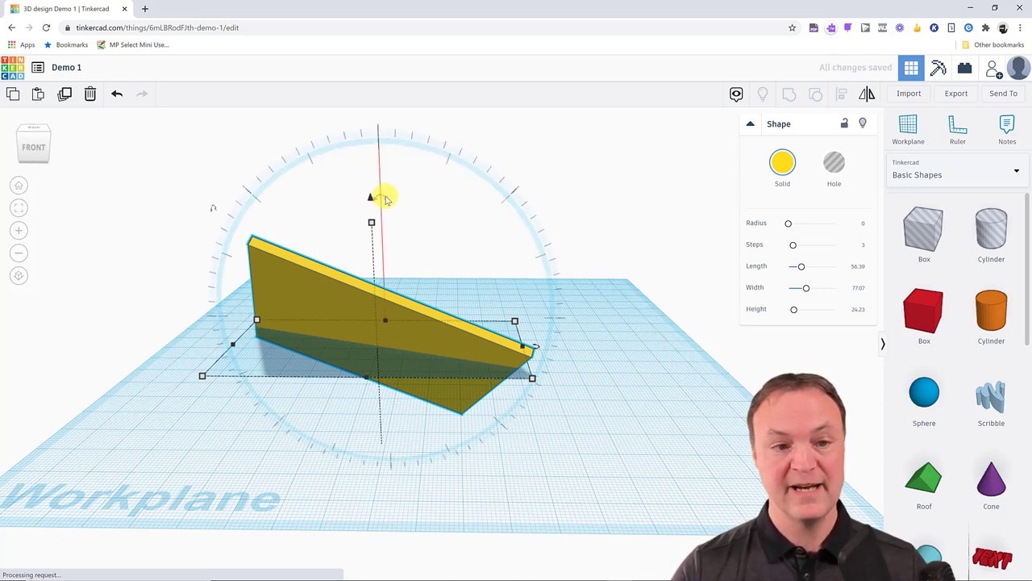
pyautogui.moveTo(385, 199); pyautogui.dragTo(433, 224)
# Viewed from the back, raise the tilted yellow box farther above the workplane
pyautogui.click(53, 150)
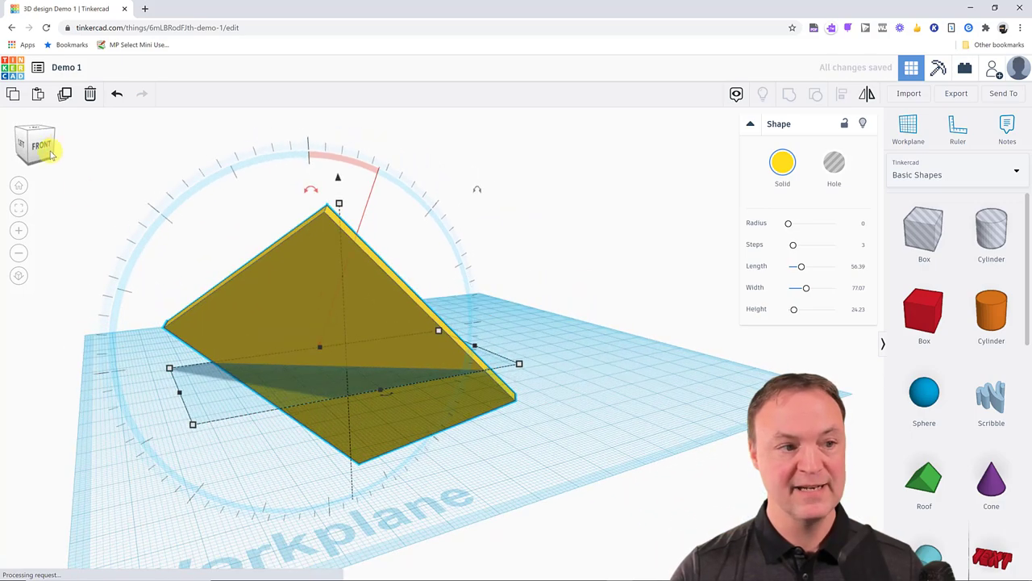
pyautogui.moveTo(45, 154); pyautogui.dragTo(83, 151)
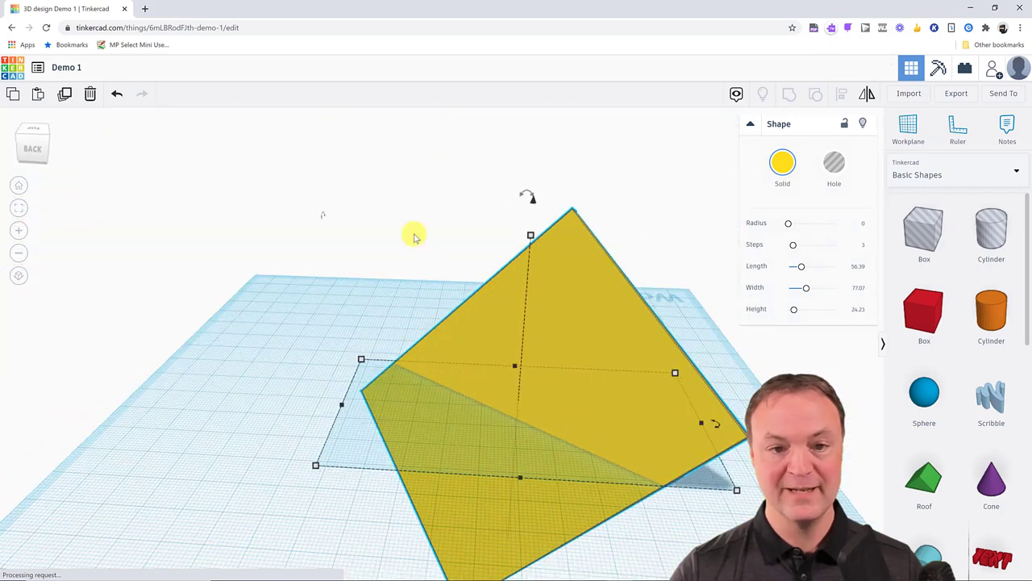
pyautogui.moveTo(532, 201); pyautogui.dragTo(537, 81)
pyautogui.scroll(-5, 520, 268)
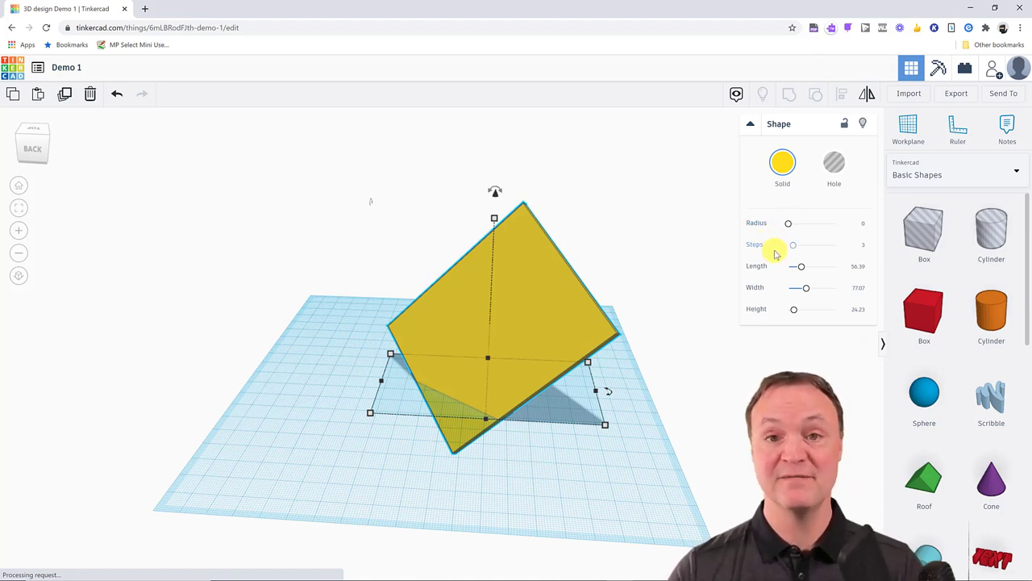
# Add a sphere beside the yellow box, stretch it to 75 mm tall and enlarge its base from a corner
pyautogui.moveTo(924, 395); pyautogui.dragTo(275, 264)
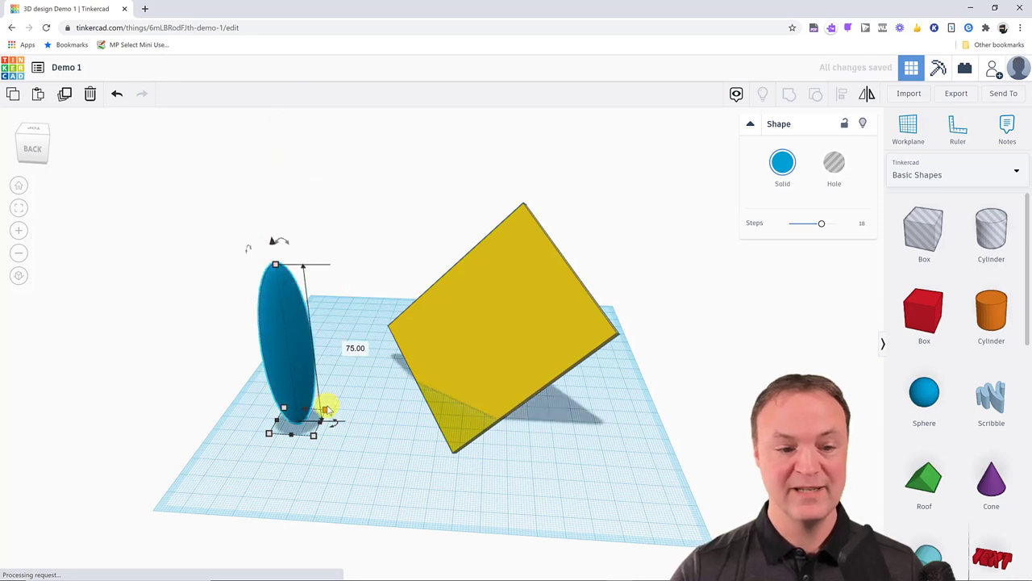
pyautogui.moveTo(327, 408); pyautogui.dragTo(393, 450)
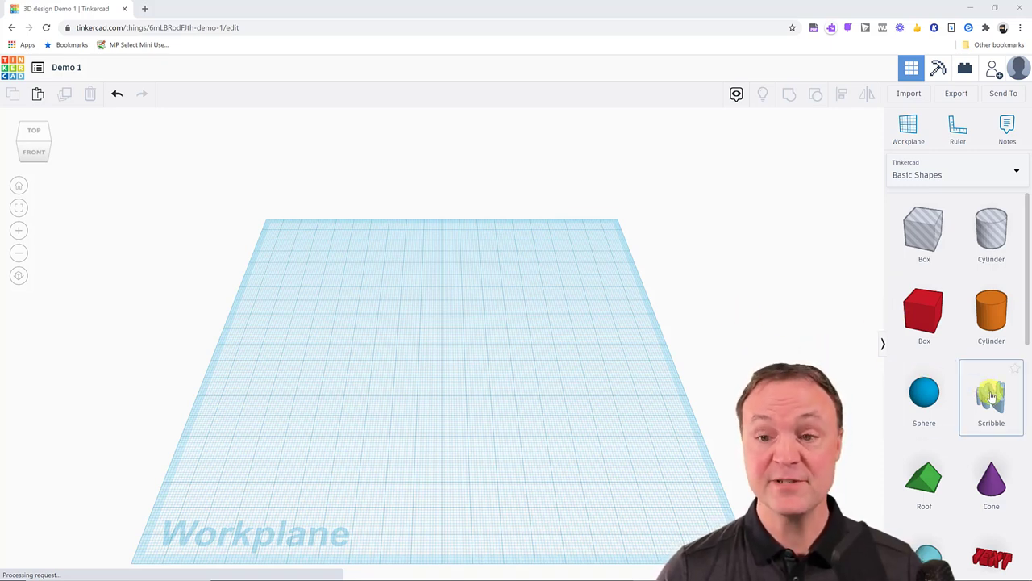
# Add a Scribble shape and draw a smiley face with a round outline, two eyes and a smile
pyautogui.moveTo(991, 396)
pyautogui.mouseDown()
pyautogui.moveTo(443, 315)
pyautogui.moveTo(422, 328)
pyautogui.mouseUp()
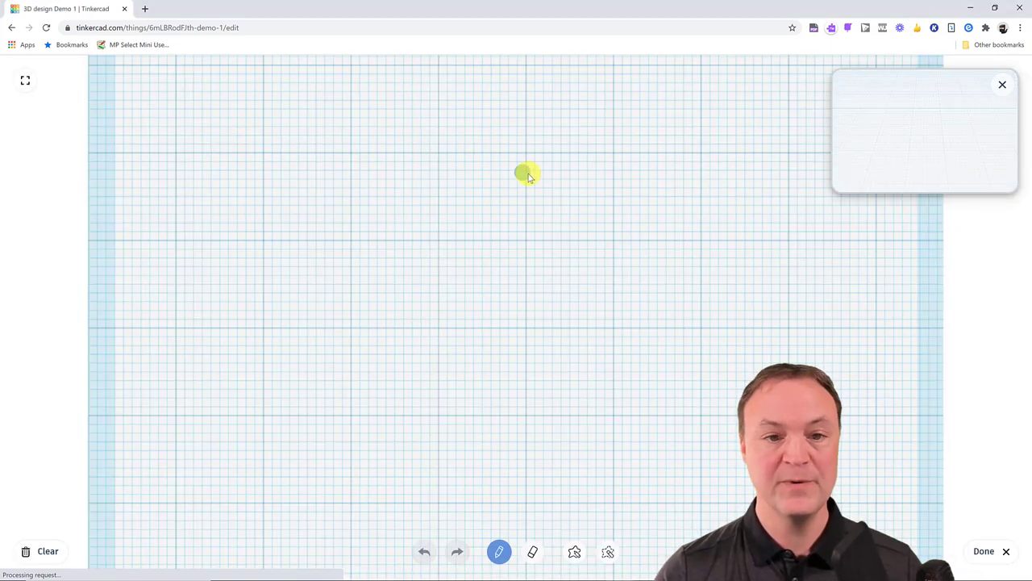
pyautogui.moveTo(521, 170)
pyautogui.mouseDown()
pyautogui.moveTo(411, 175)
pyautogui.moveTo(342, 324)
pyautogui.moveTo(460, 427)
pyautogui.moveTo(662, 360)
pyautogui.moveTo(601, 202)
pyautogui.moveTo(515, 171)
pyautogui.mouseUp()
pyautogui.moveTo(424, 250); pyautogui.dragTo(428, 248)
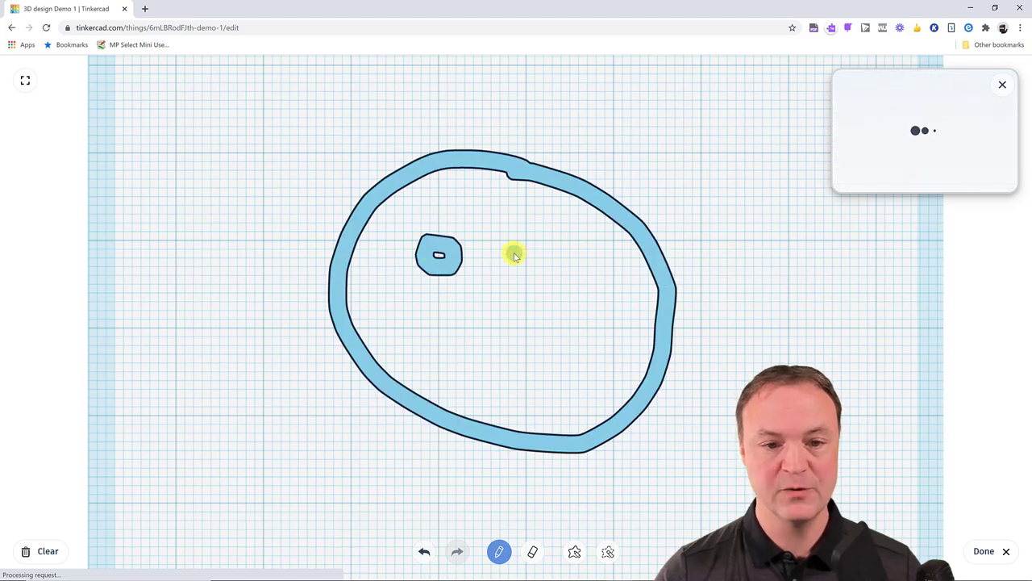
pyautogui.moveTo(515, 255); pyautogui.dragTo(490, 250)
pyautogui.moveTo(445, 327)
pyautogui.mouseDown()
pyautogui.moveTo(553, 341)
pyautogui.moveTo(555, 331)
pyautogui.mouseUp()
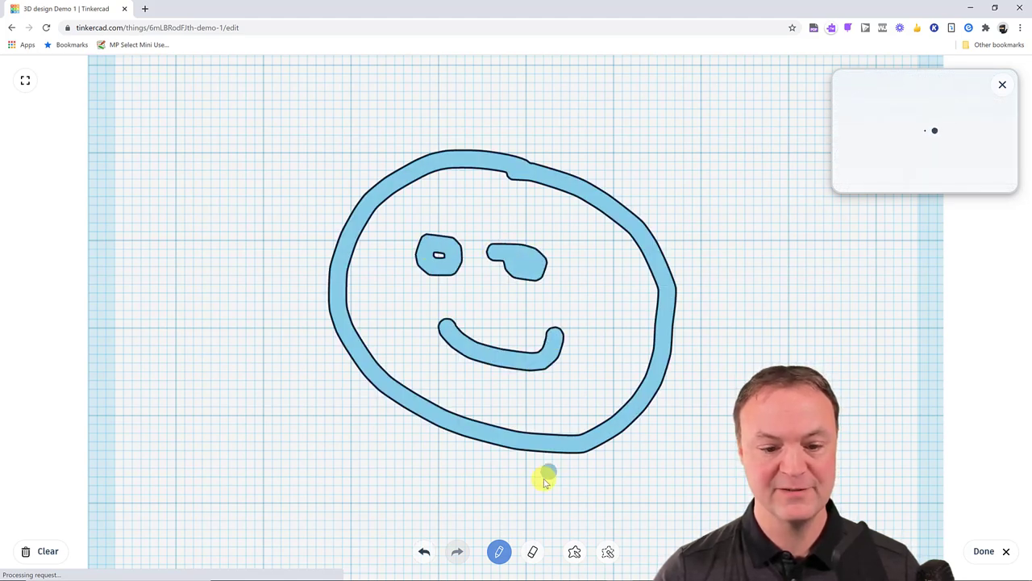
pyautogui.click(987, 560)
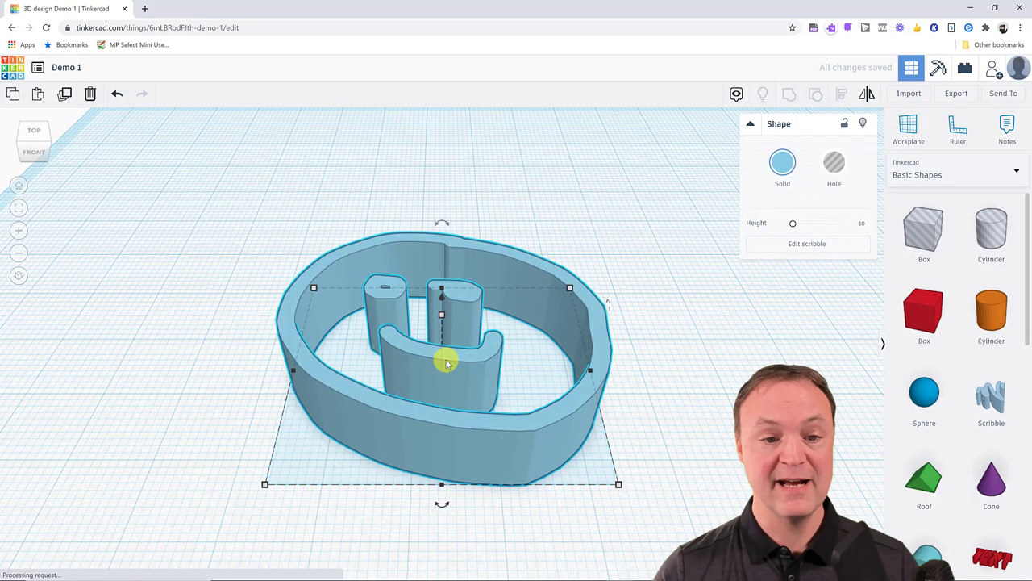
# Enlarge the smiley scribble from its corner to about 47 by 40 mm and try rotating it from the front
pyautogui.scroll(-3, 444, 357)
pyautogui.click(38, 150)
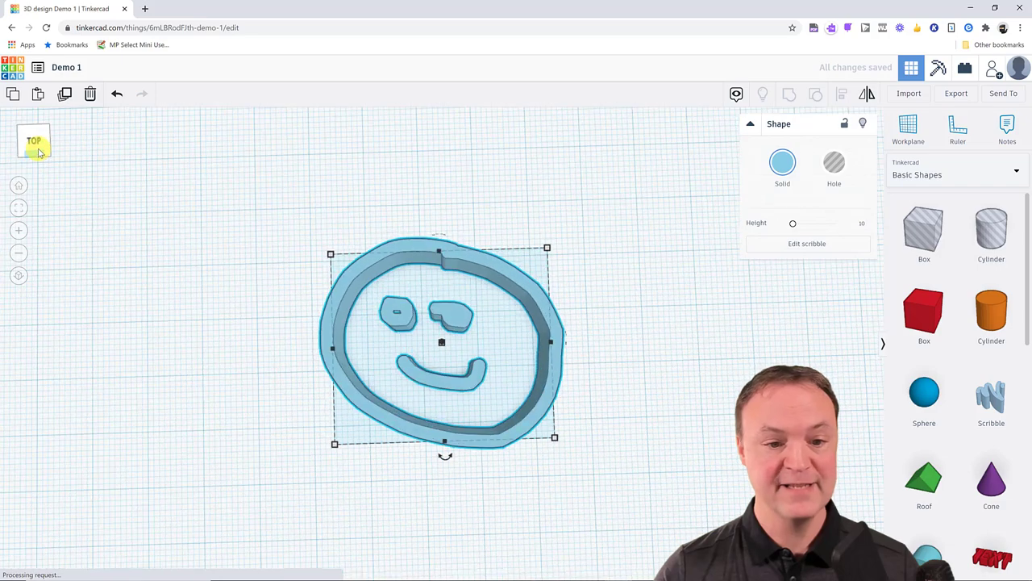
pyautogui.click(31, 141)
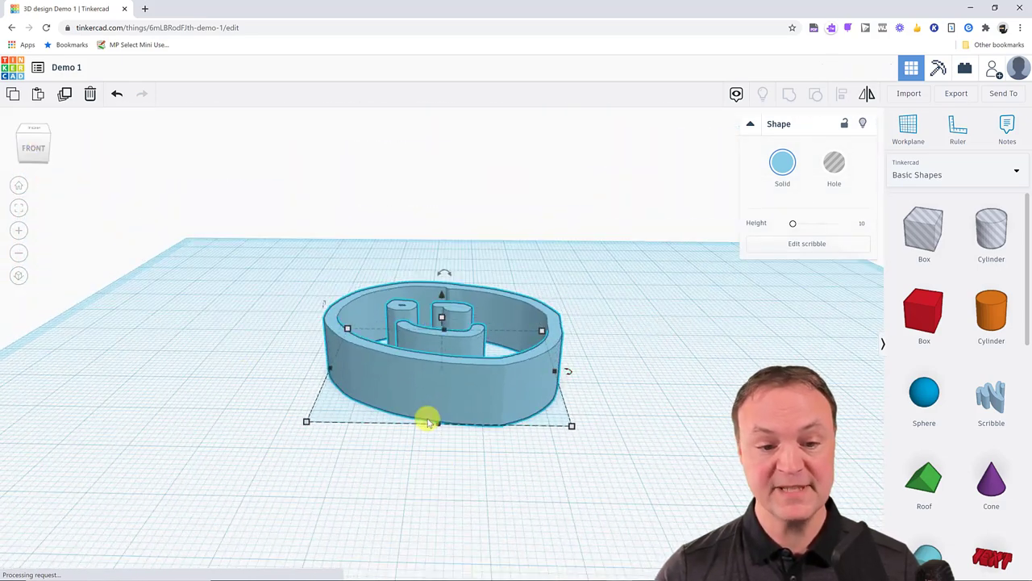
pyautogui.moveTo(569, 424)
pyautogui.mouseDown()
pyautogui.moveTo(456, 362)
pyautogui.moveTo(338, 348)
pyautogui.moveTo(634, 450)
pyautogui.mouseUp()
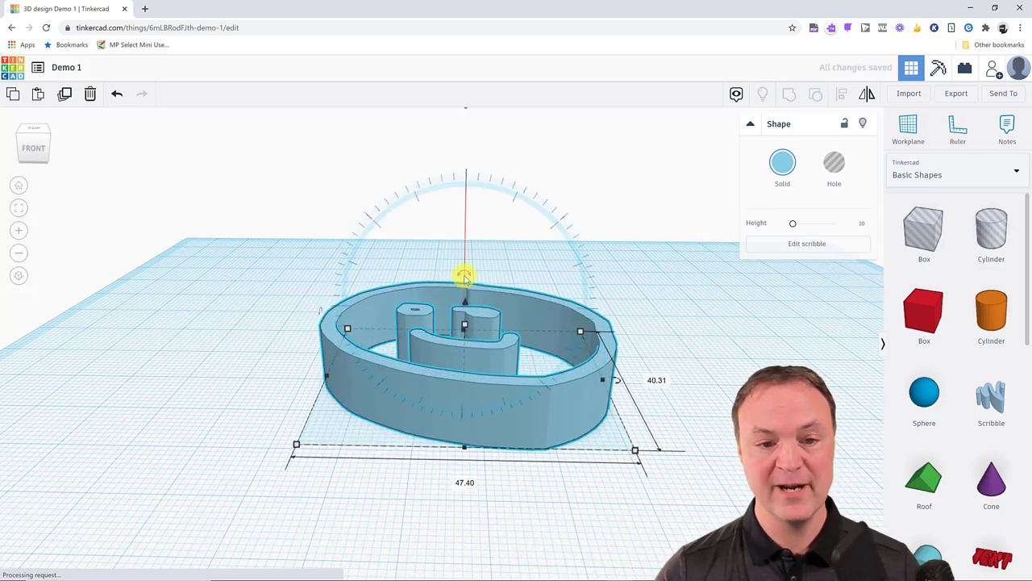
pyautogui.moveTo(468, 276); pyautogui.dragTo(391, 264)
pyautogui.moveTo(391, 264); pyautogui.dragTo(468, 269)
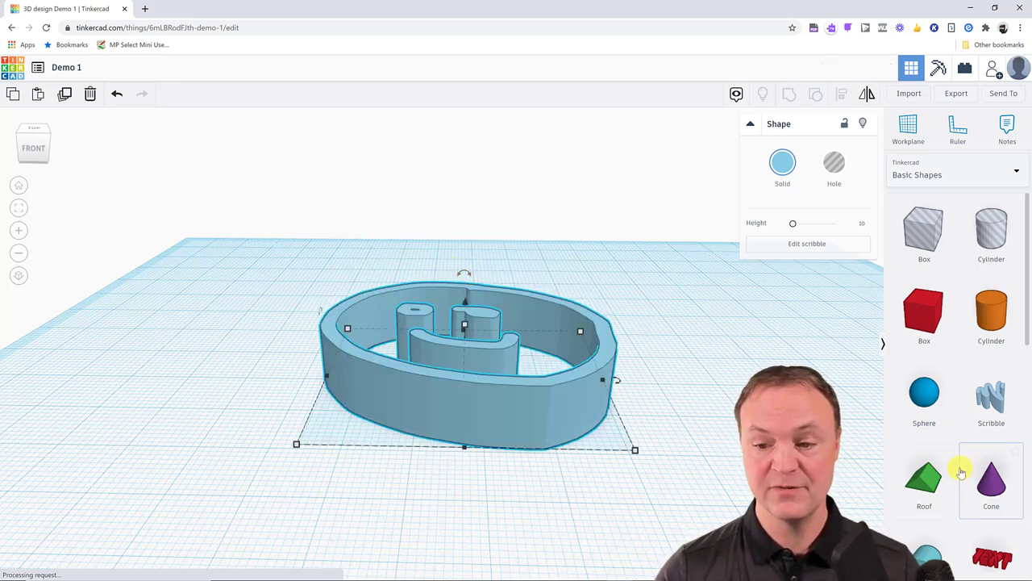
# Place a Text shape in front of the smiley scribble and move the smiley about 32 mm back
pyautogui.scroll(-4, 958, 470)
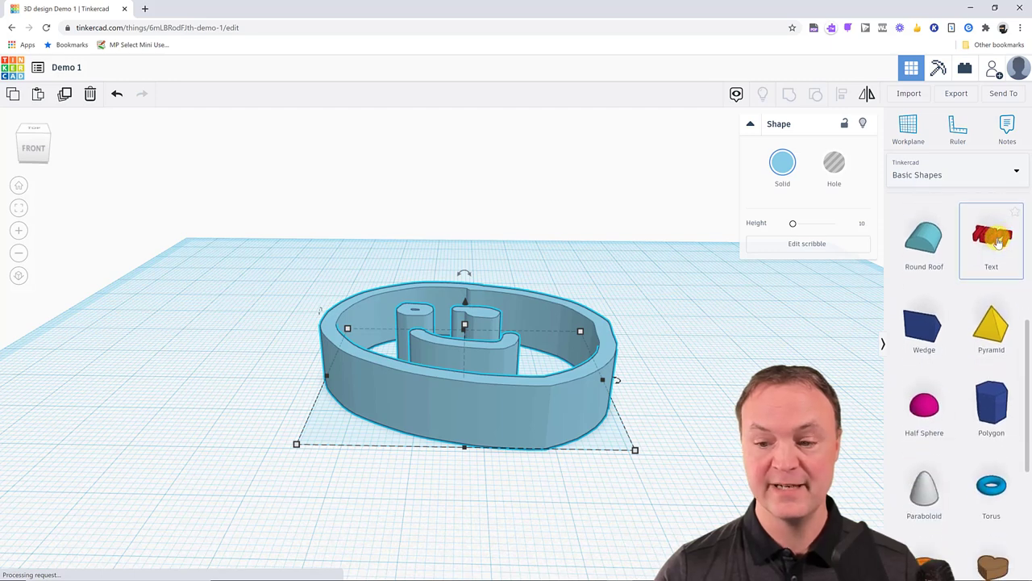
pyautogui.click(998, 242)
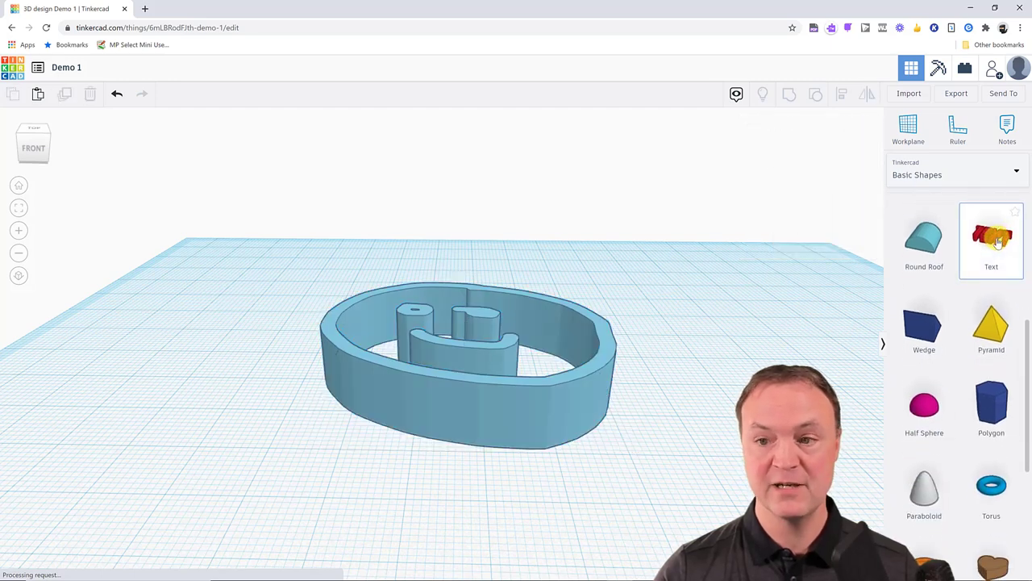
pyautogui.click(682, 285)
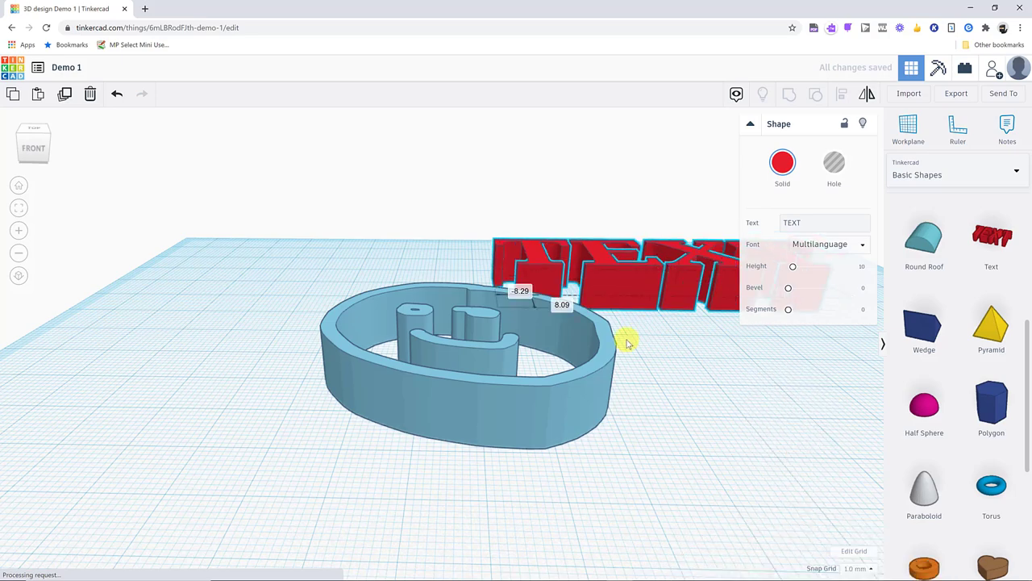
pyautogui.moveTo(628, 343); pyautogui.dragTo(485, 349)
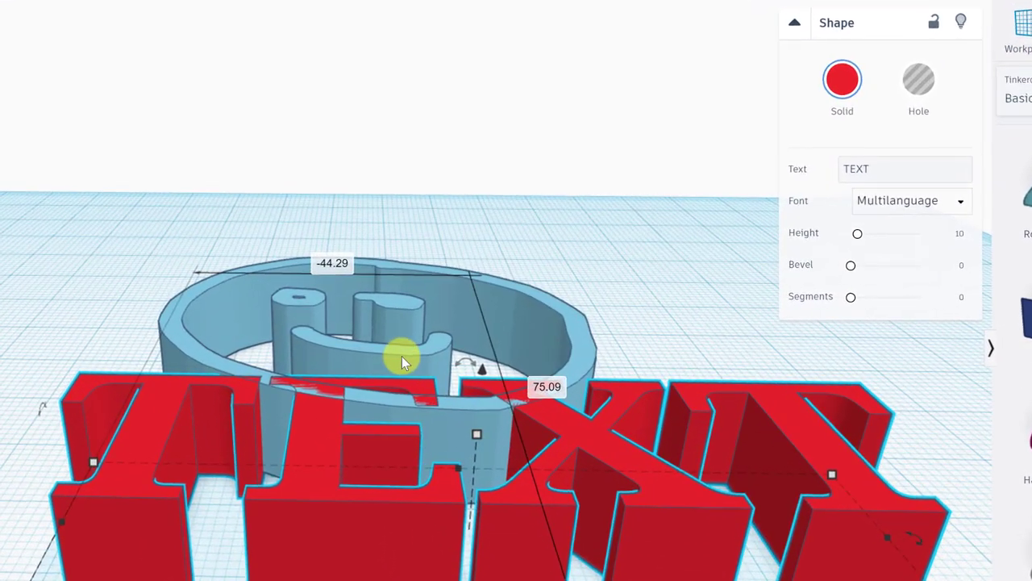
pyautogui.moveTo(402, 357); pyautogui.dragTo(420, 249)
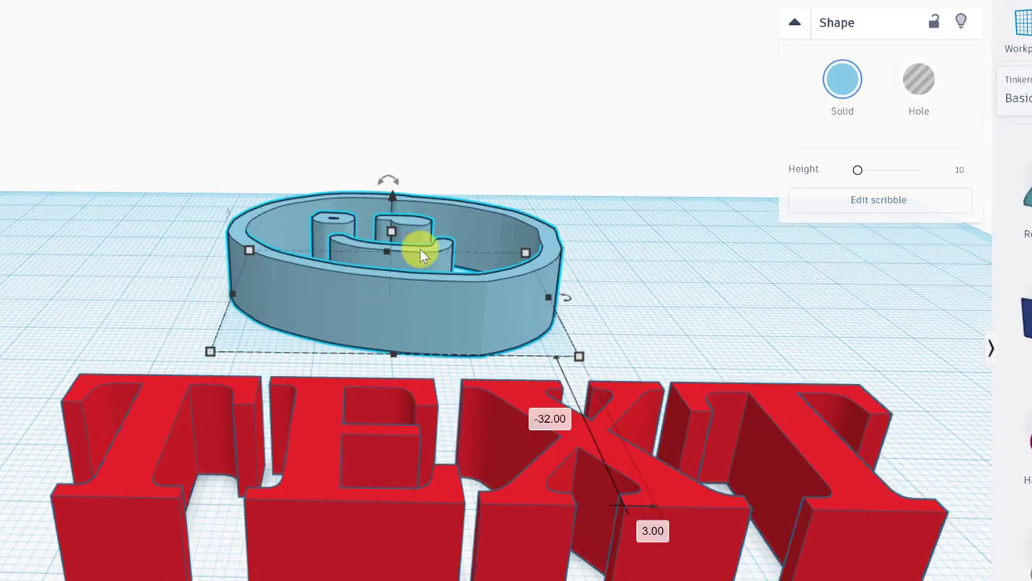
# Change the red text shape's wording to "Hello" and its font to Sans
pyautogui.click(381, 498)
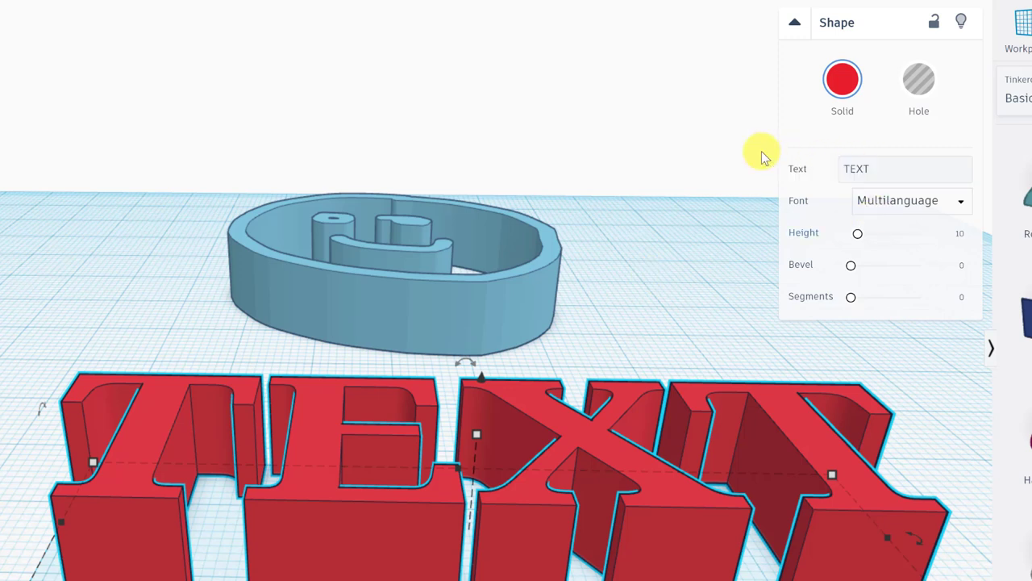
pyautogui.doubleClick(869, 170)
pyautogui.write('Hello')
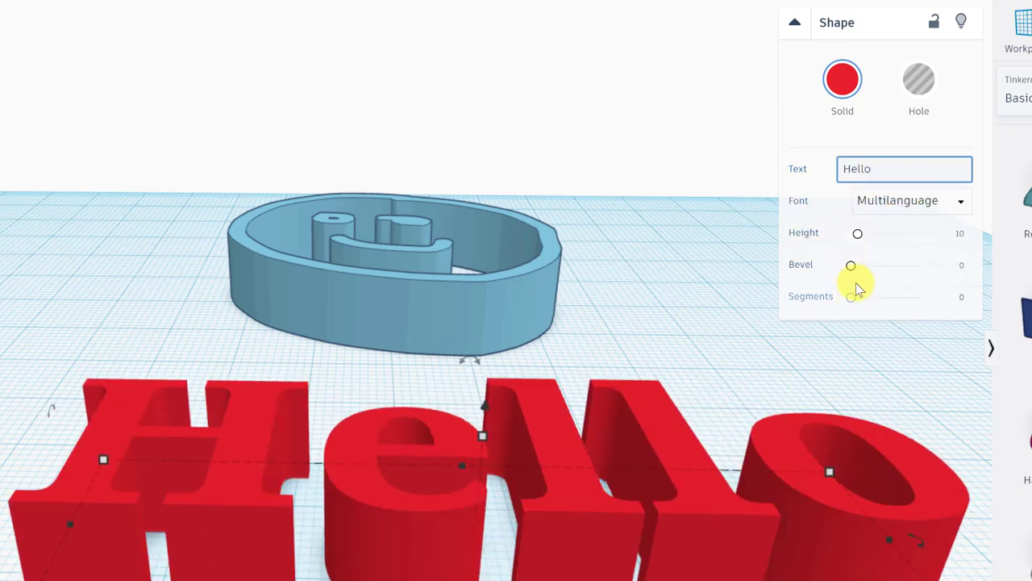
pyautogui.click(897, 208)
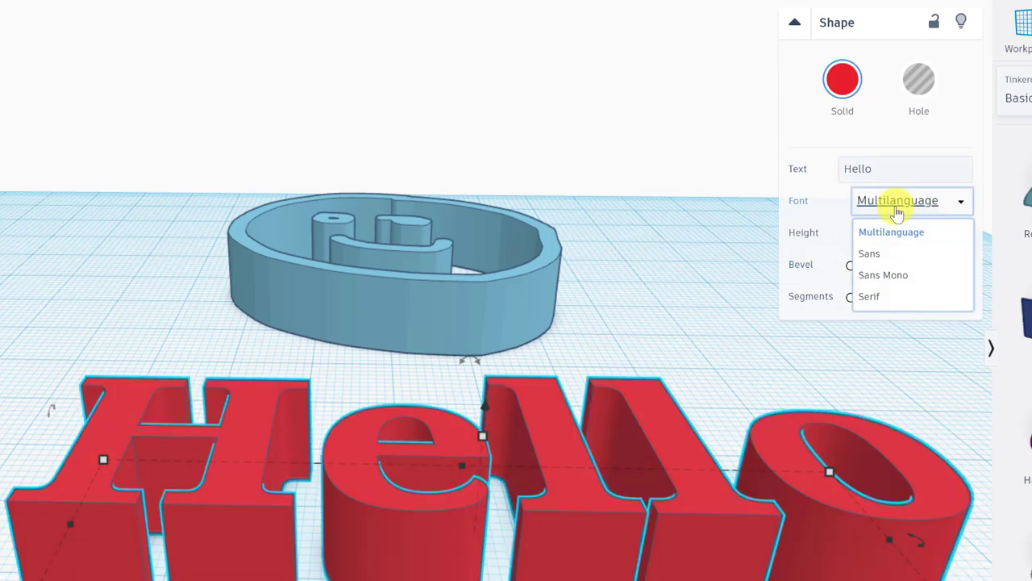
pyautogui.click(877, 253)
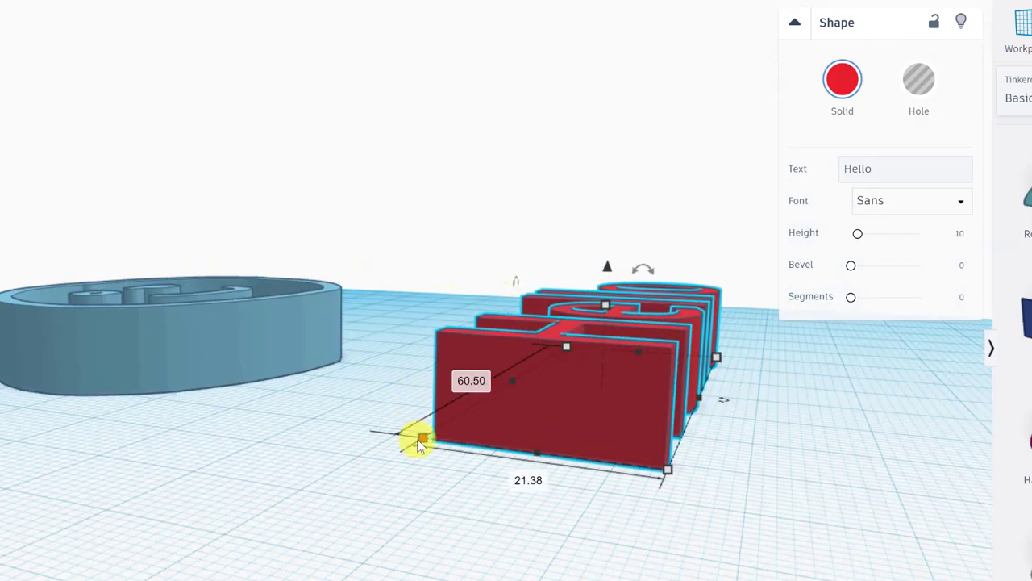
# Viewed from the side, rotate the Hello text so its letters tilt up toward the front
pyautogui.moveTo(606, 267); pyautogui.dragTo(580, 313)
pyautogui.moveTo(645, 272); pyautogui.dragTo(956, 327)
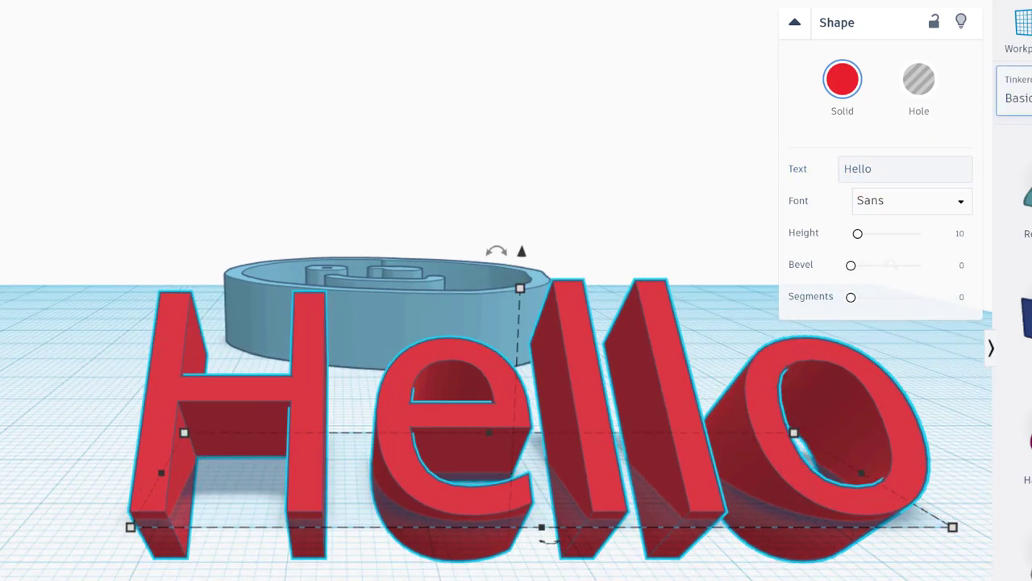
# Switch the shape library to the Text category and place a green character beside the Hello text
pyautogui.click(1018, 97)
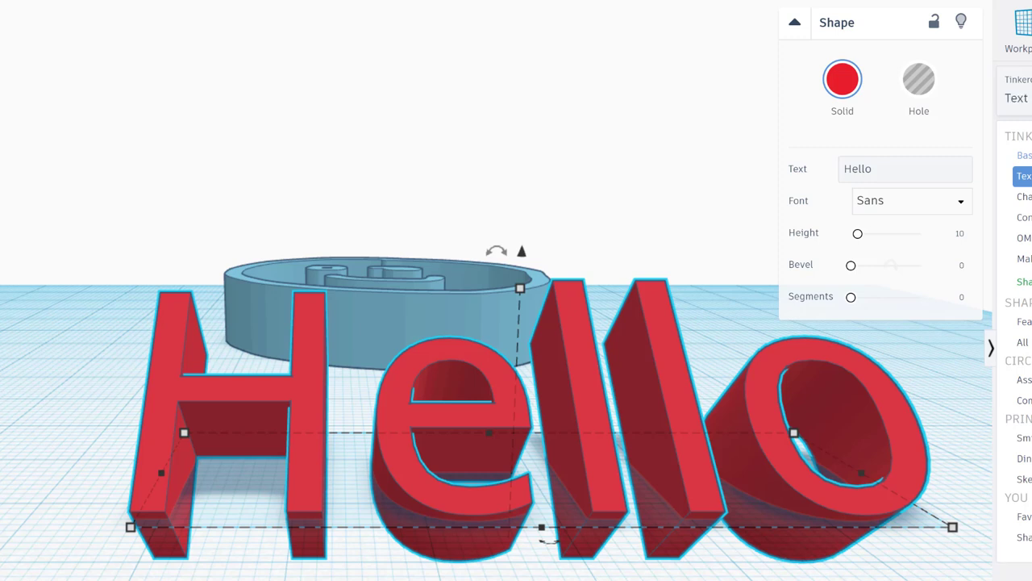
pyautogui.click(1023, 176)
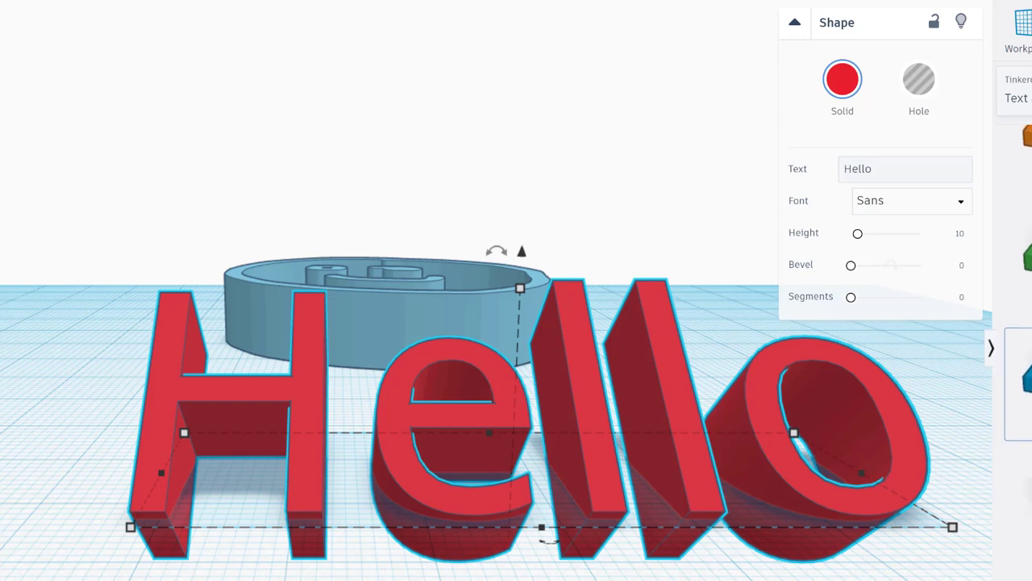
pyautogui.moveTo(1021, 230); pyautogui.dragTo(38, 425)
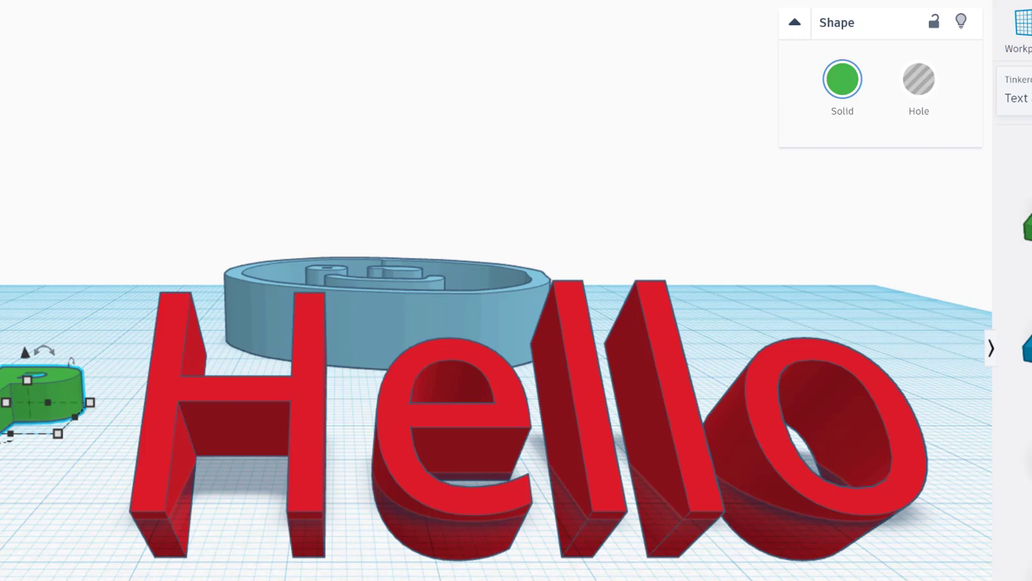
# Delete the red Hello text and the smiley scribble from the workplane
pyautogui.click(297, 483)
pyautogui.press('Delete')
pyautogui.click(384, 315)
pyautogui.press('Delete')
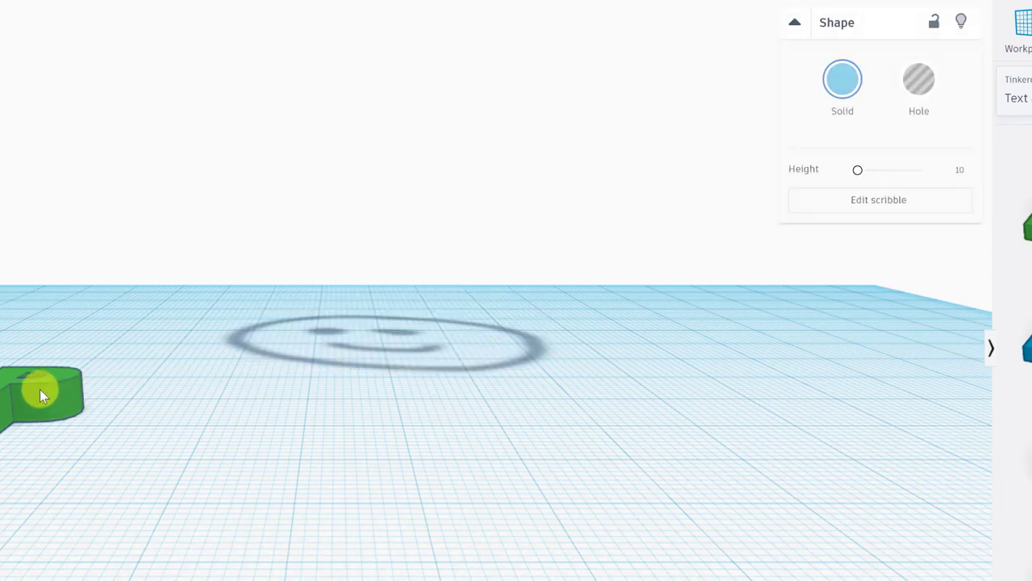
# Delete the green character from the workplane and switch the shape library to Basic Shapes
pyautogui.click(40, 389)
pyautogui.press('Delete')
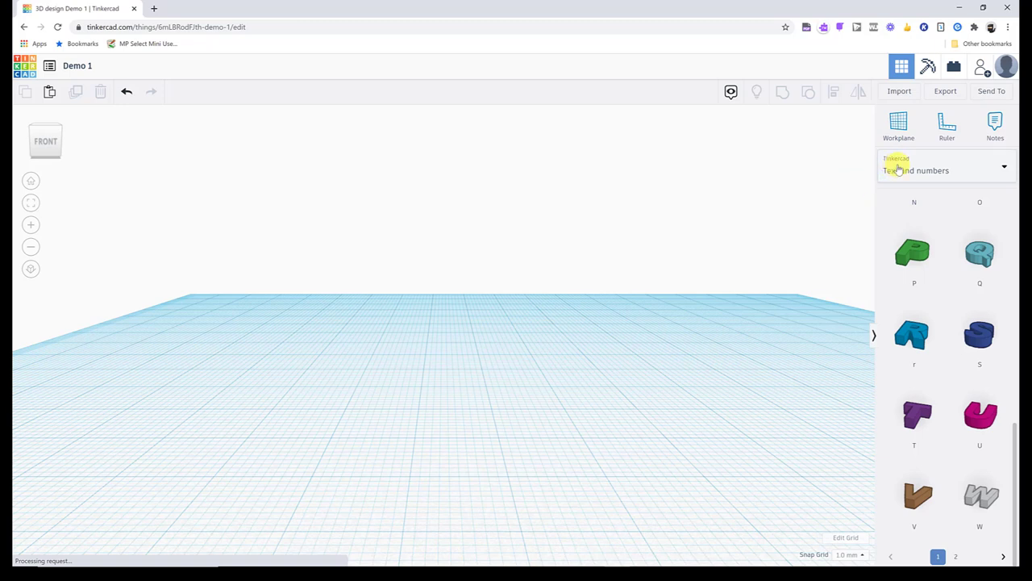
pyautogui.click(929, 179)
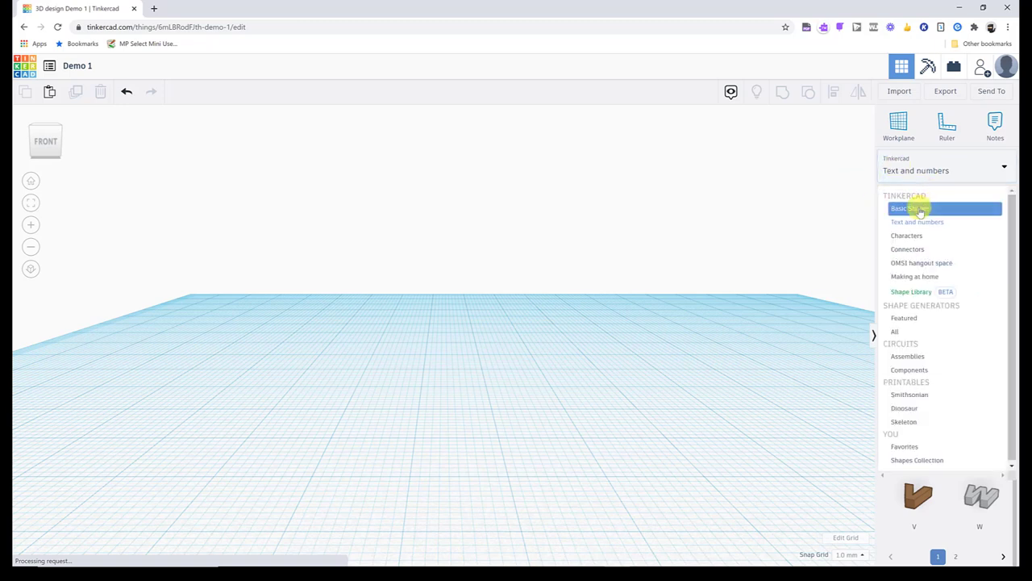
pyautogui.click(919, 208)
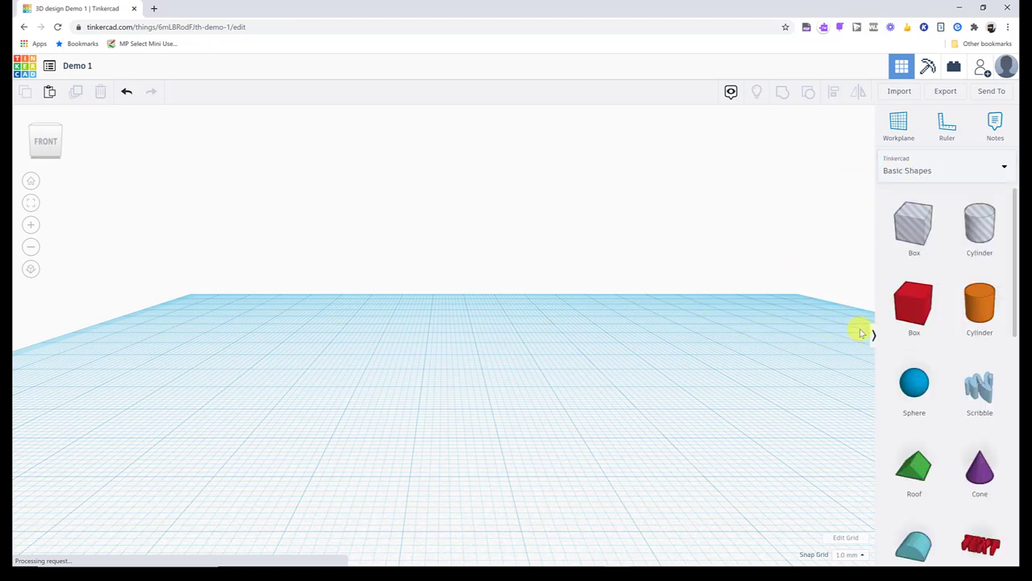
# Place a red box and a blue sphere on the workplane, and move the sphere so it overlaps the box's front right corner
pyautogui.moveTo(906, 300); pyautogui.dragTo(401, 367)
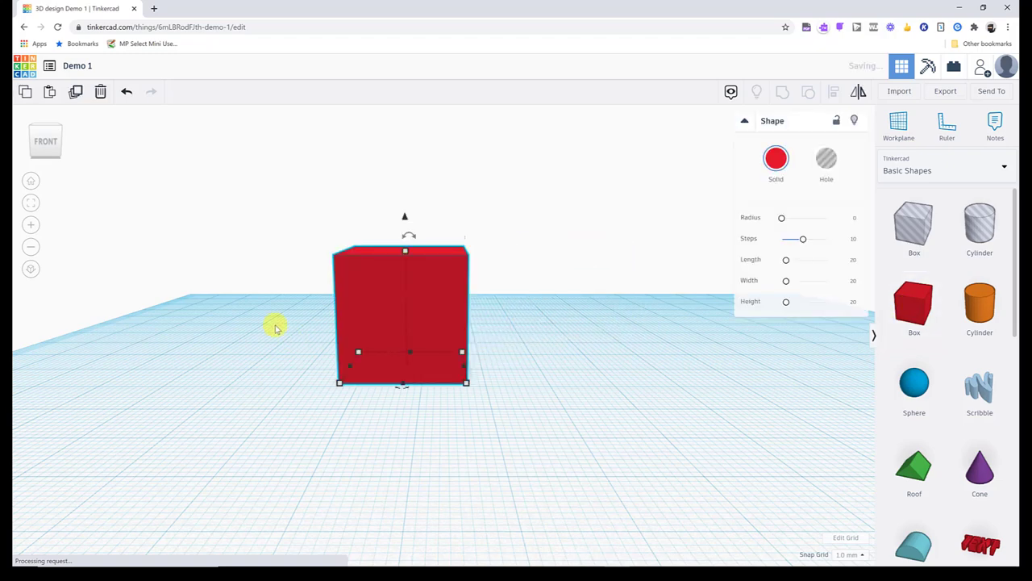
pyautogui.click(31, 184)
pyautogui.moveTo(914, 375); pyautogui.dragTo(446, 339)
pyautogui.scroll(5, 392, 341)
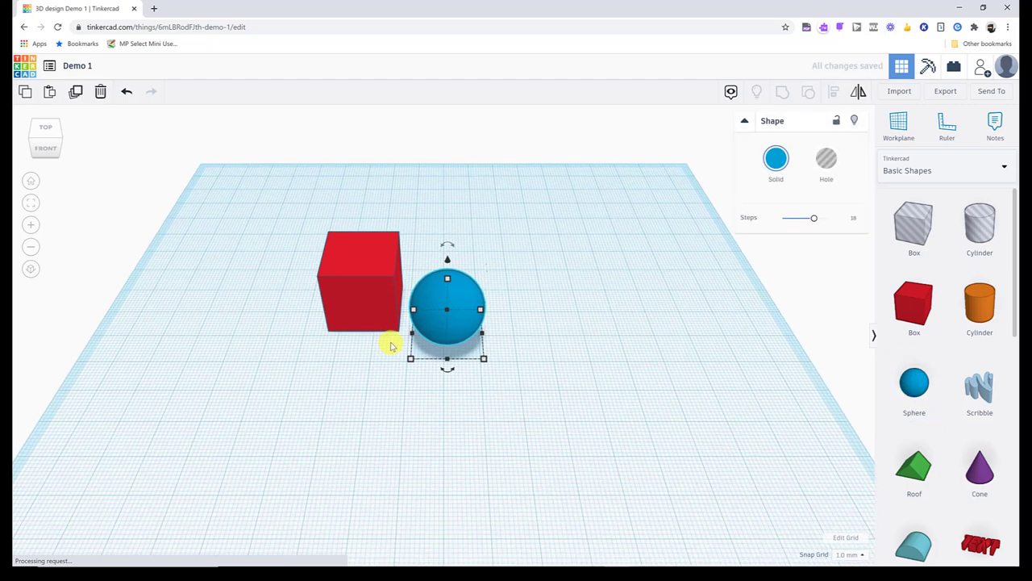
pyautogui.moveTo(431, 295); pyautogui.dragTo(371, 276)
pyautogui.click(511, 368)
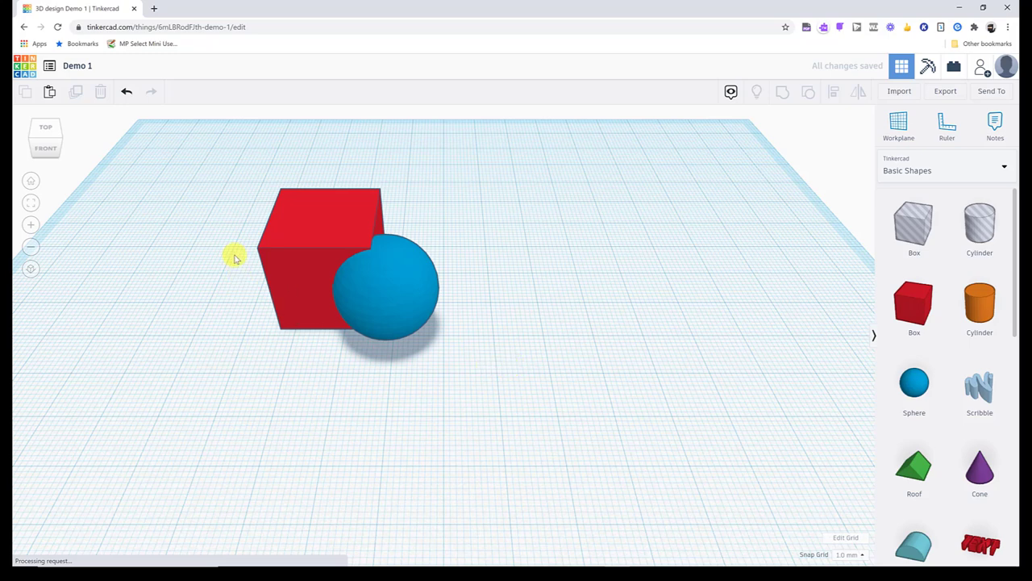
# Select the red box and the blue sphere together and group them into one solid shape
pyautogui.moveTo(214, 208); pyautogui.dragTo(470, 337)
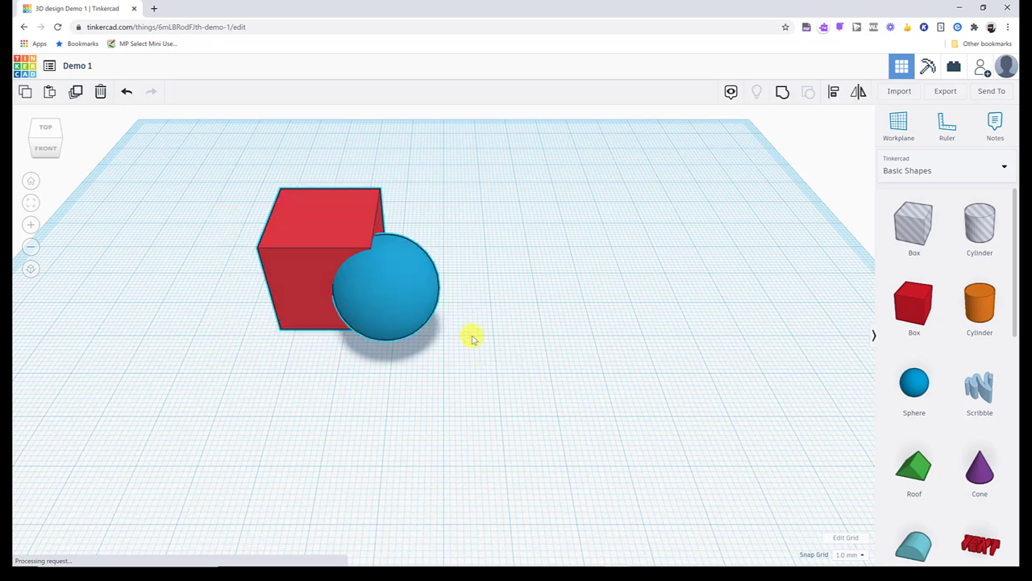
pyautogui.click(208, 194)
pyautogui.moveTo(217, 178); pyautogui.dragTo(451, 340)
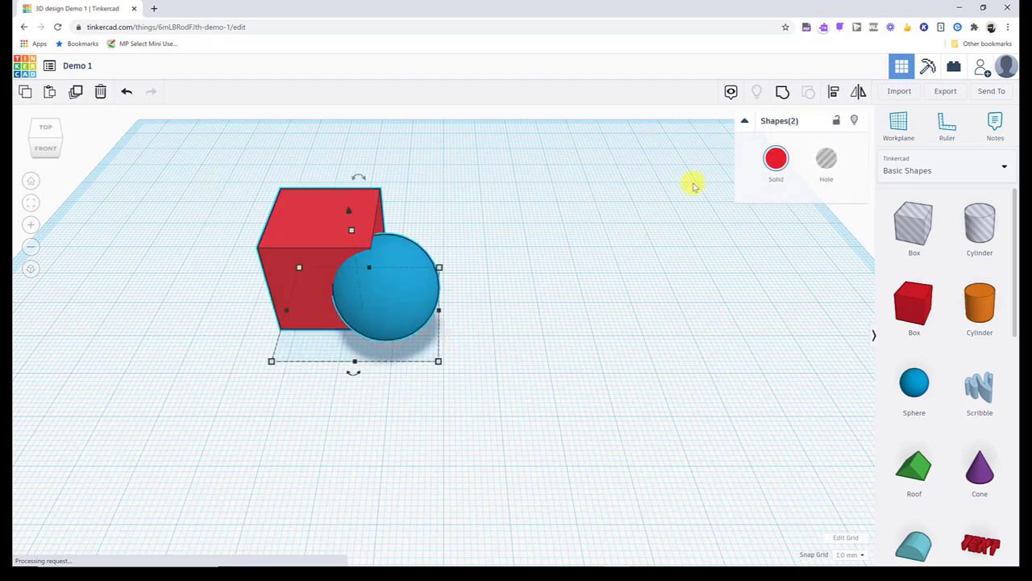
pyautogui.click(782, 95)
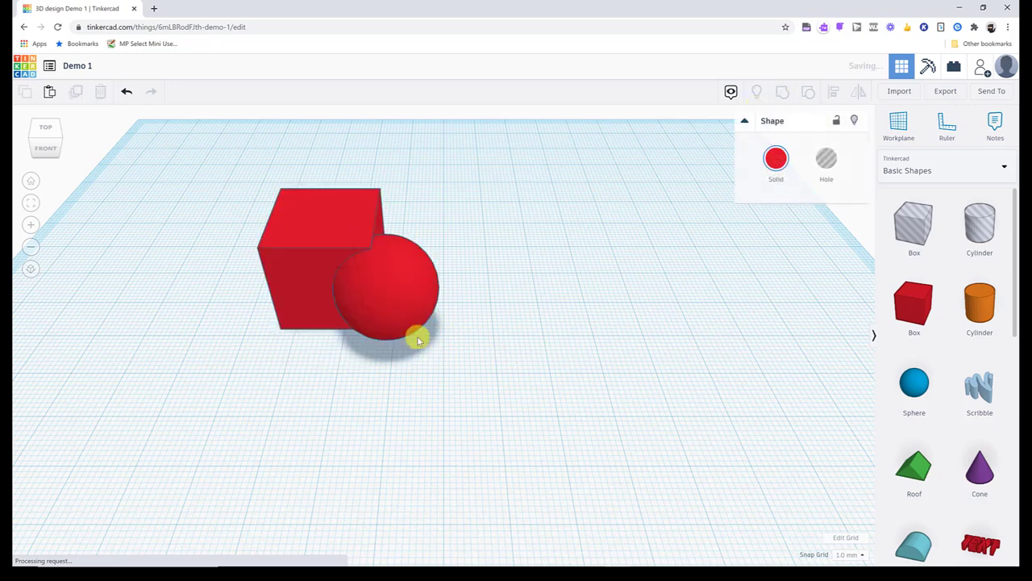
# Move the grouped shape toward the front right and resize it to about 28 mm high with a base of about 28 by 26 mm
pyautogui.click(415, 337)
pyautogui.moveTo(299, 273); pyautogui.dragTo(500, 371)
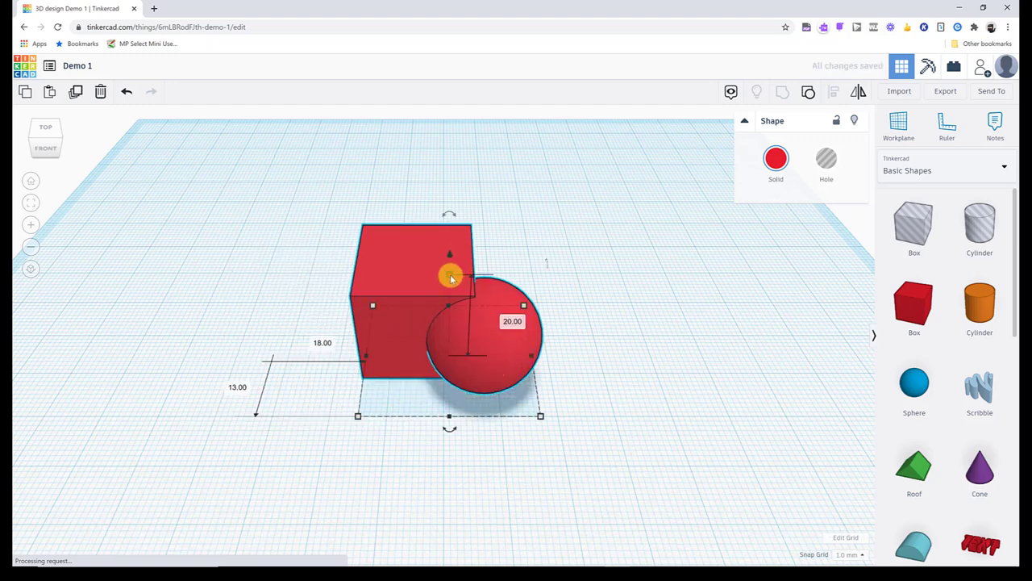
pyautogui.moveTo(452, 274); pyautogui.dragTo(449, 213)
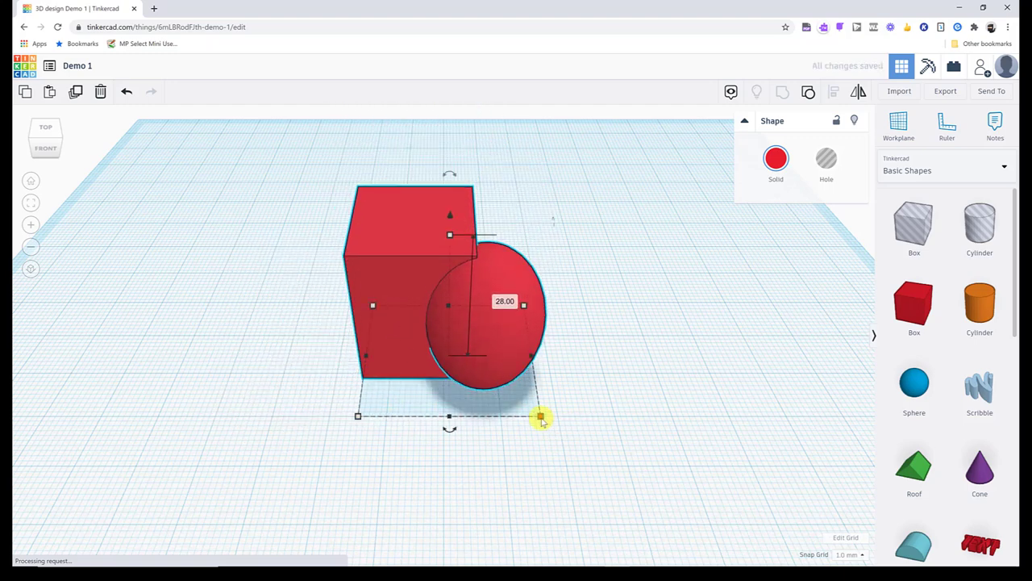
pyautogui.moveTo(541, 417)
pyautogui.mouseDown()
pyautogui.moveTo(650, 424)
pyautogui.moveTo(647, 438)
pyautogui.moveTo(556, 406)
pyautogui.moveTo(523, 410)
pyautogui.mouseUp()
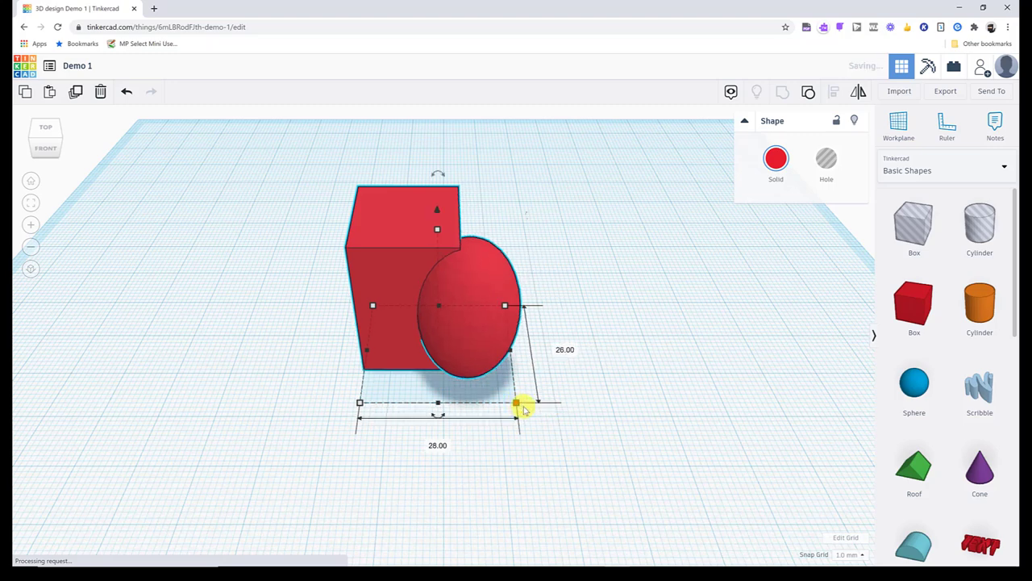
# Undo the resizing, the move and the grouping of the box and sphere
pyautogui.click(126, 91)
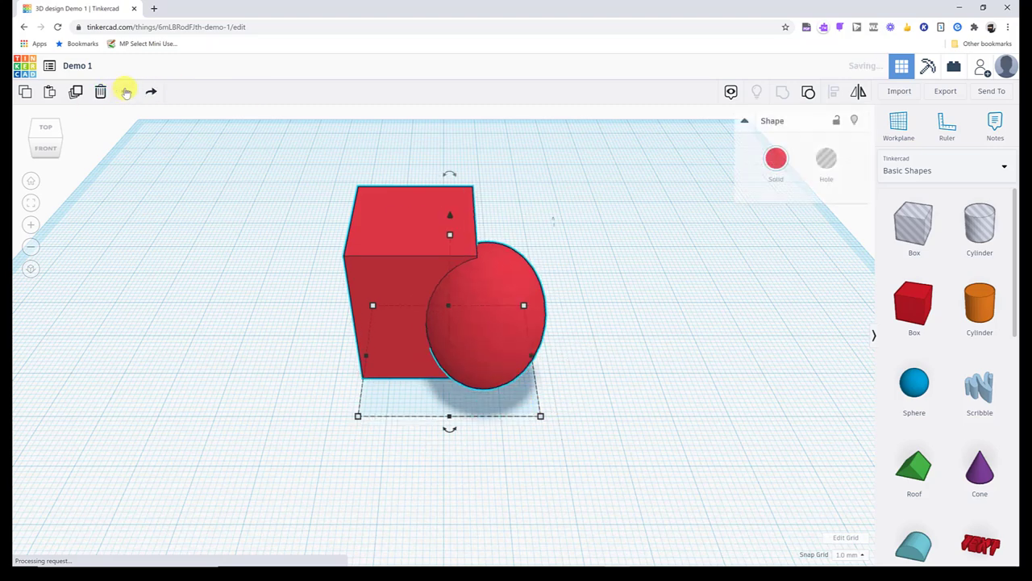
pyautogui.click(126, 91)
pyautogui.click(126, 91)
pyautogui.click(126, 91)
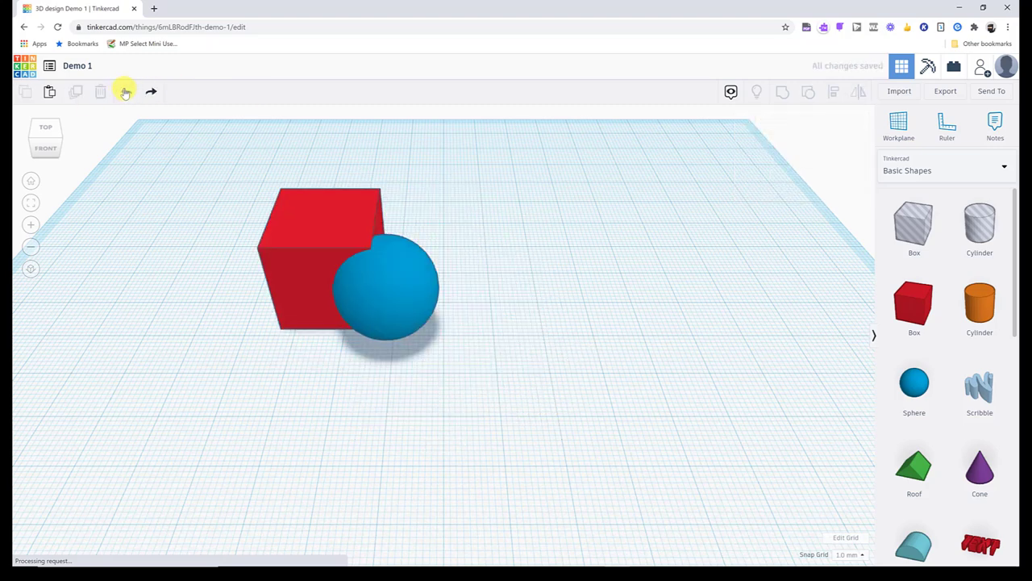
# Shift the blue sphere slightly further into the red box and turn it into a hole
pyautogui.click(381, 287)
pyautogui.moveTo(373, 270)
pyautogui.mouseDown()
pyautogui.moveTo(523, 287)
pyautogui.moveTo(364, 269)
pyautogui.moveTo(371, 275)
pyautogui.mouseUp()
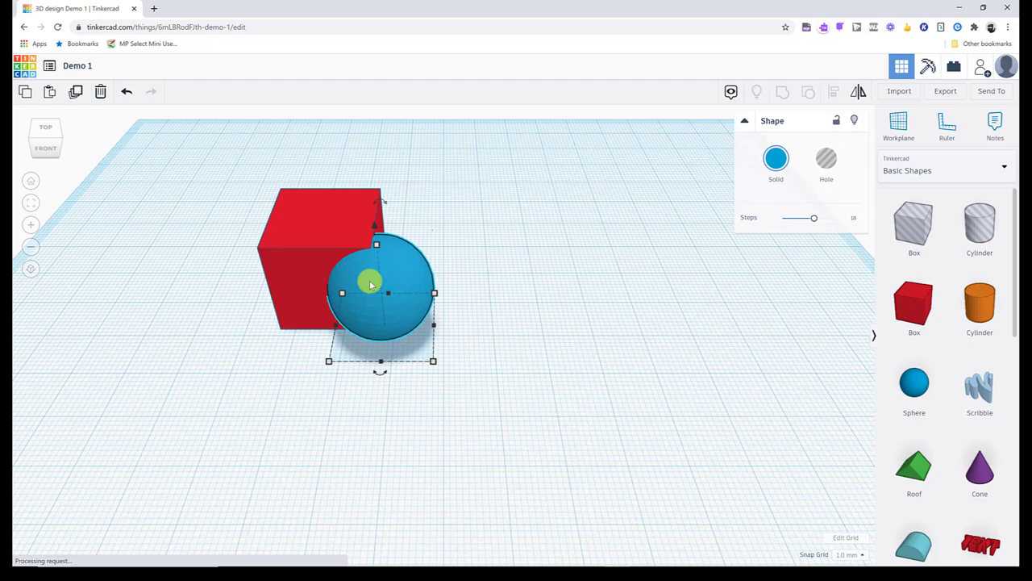
pyautogui.click(828, 164)
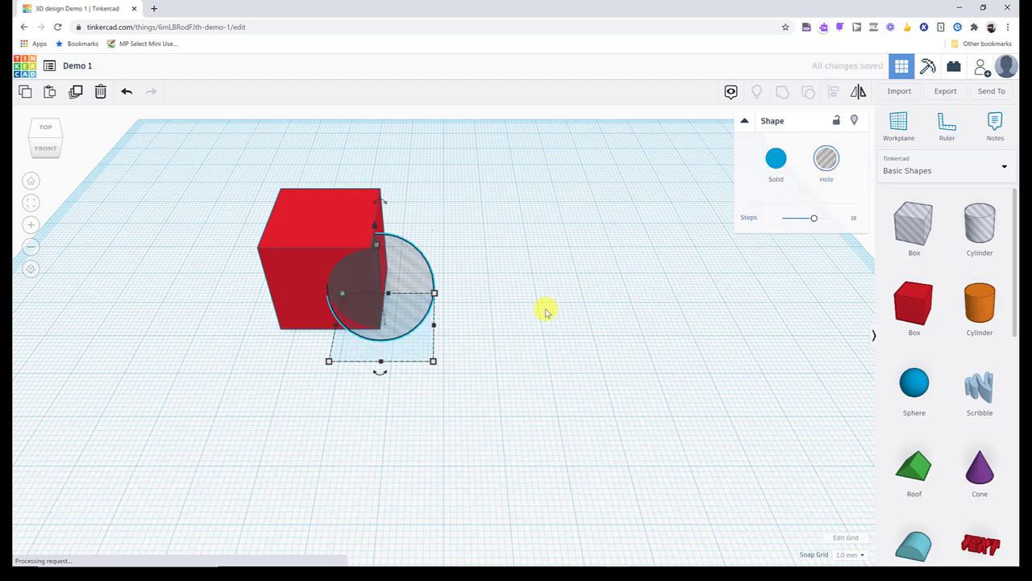
# Group the red box with the sphere hole to cut a rounded hollow out of the box's corner
pyautogui.click(510, 340)
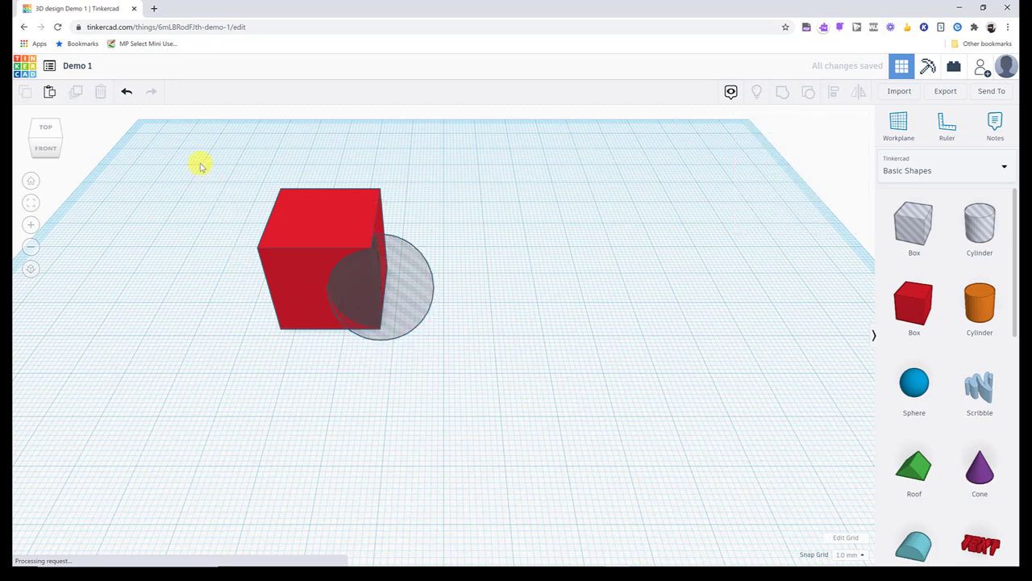
pyautogui.moveTo(196, 171); pyautogui.dragTo(513, 372)
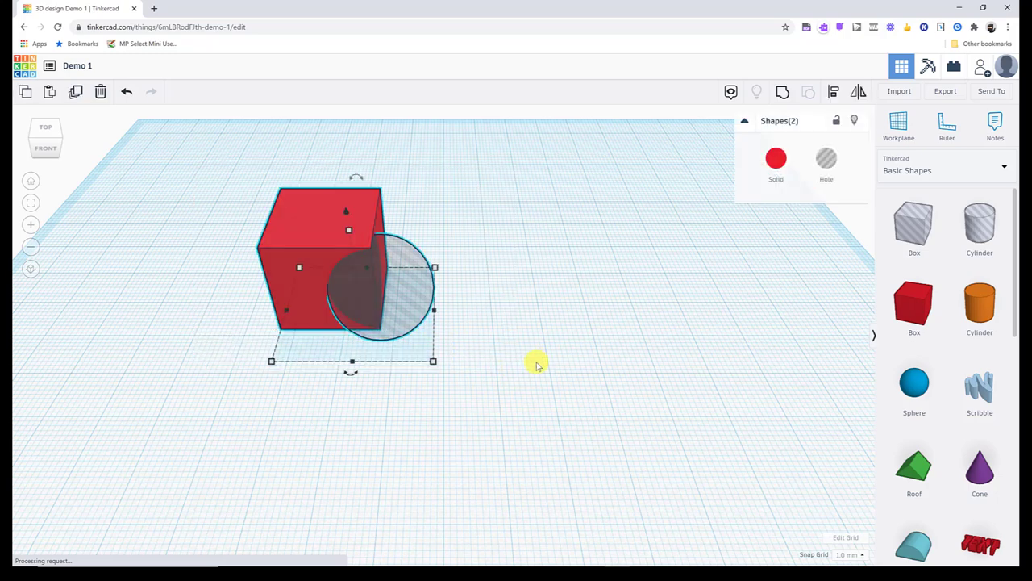
pyautogui.click(780, 95)
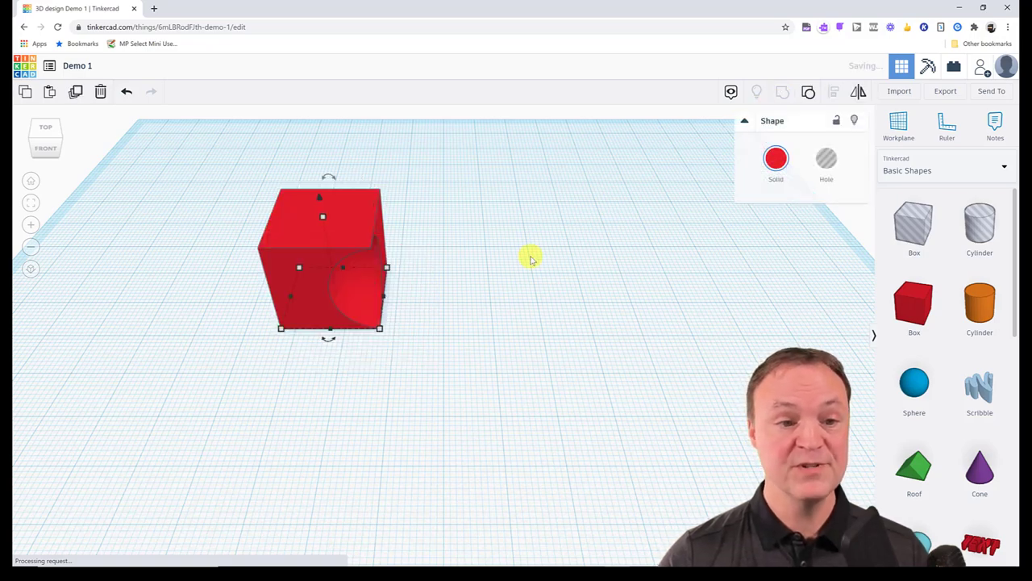
pyautogui.click(350, 263)
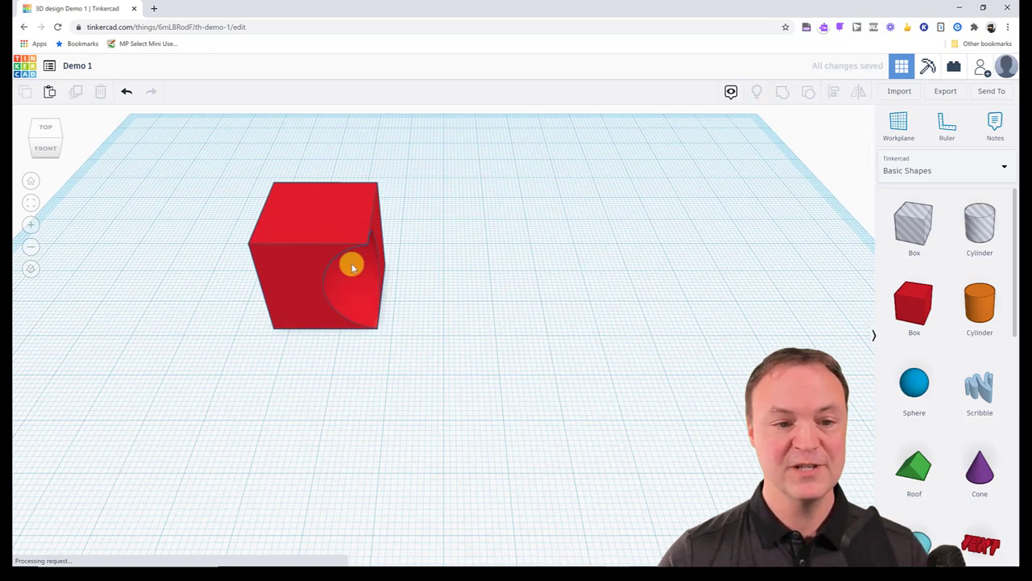
pyautogui.scroll(5, 346, 266)
pyautogui.moveTo(186, 164); pyautogui.dragTo(311, 231)
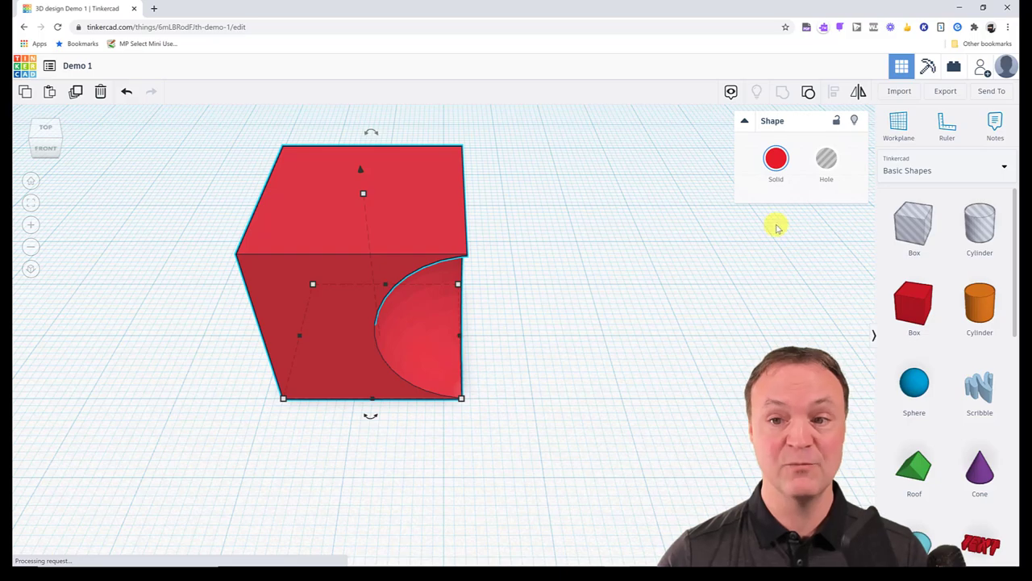
pyautogui.moveTo(418, 298); pyautogui.dragTo(667, 313, button='right')
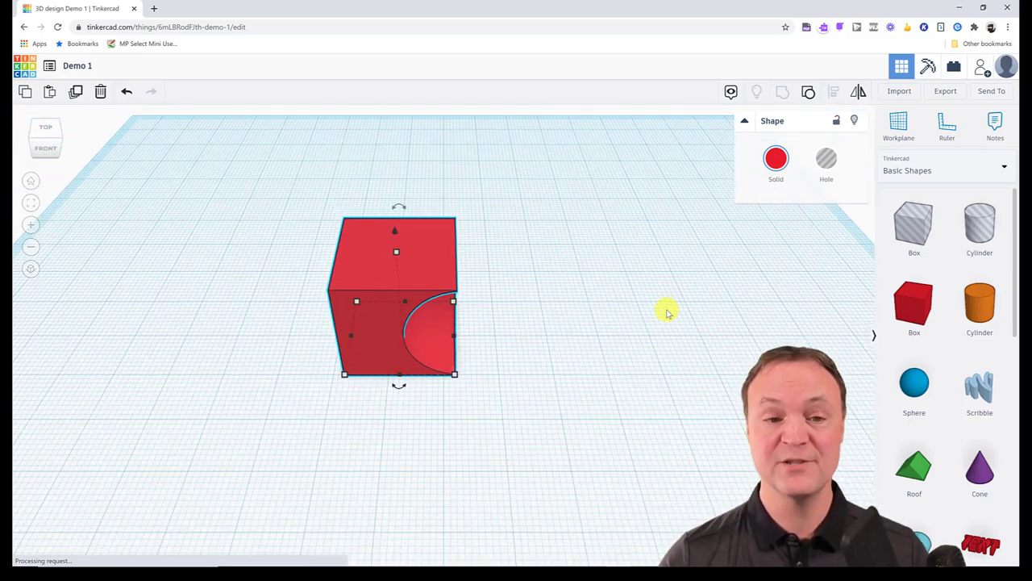
pyautogui.click(562, 323)
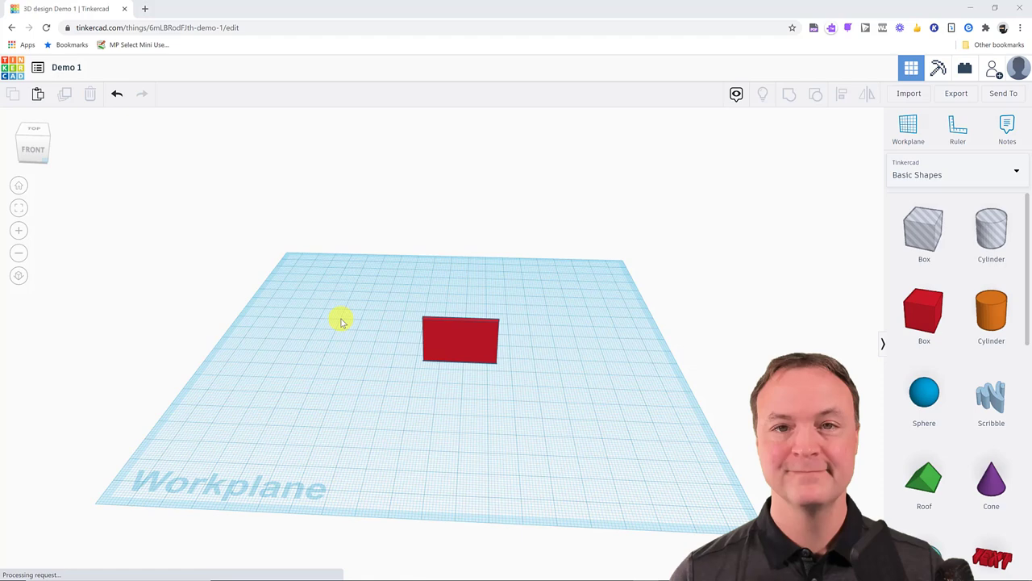
# Duplicate the thin red wall three times, spacing the copies evenly in a row behind the original
pyautogui.scroll(5, 351, 335)
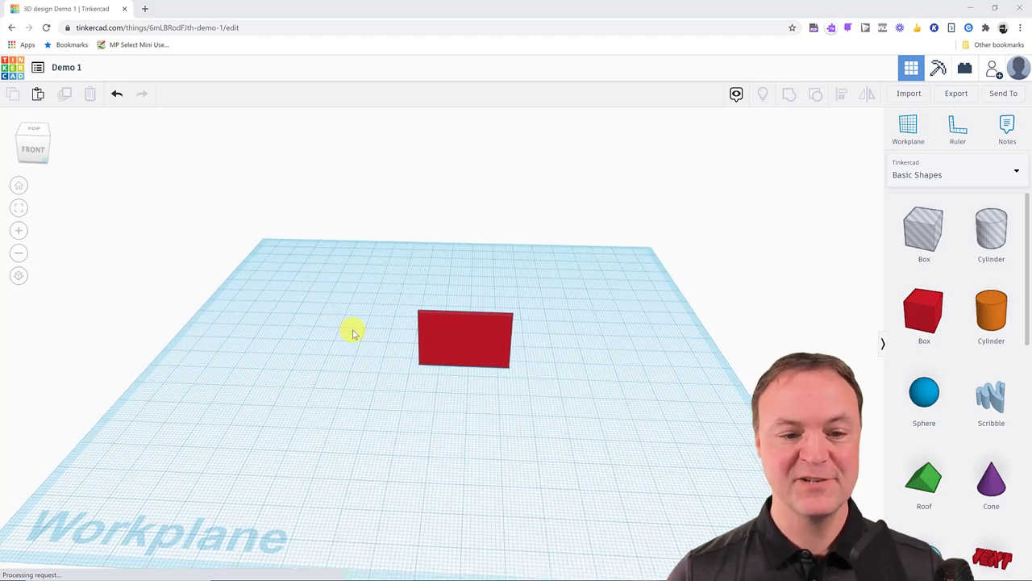
pyautogui.moveTo(41, 153)
pyautogui.mouseDown()
pyautogui.moveTo(68, 160)
pyautogui.moveTo(44, 161)
pyautogui.mouseUp()
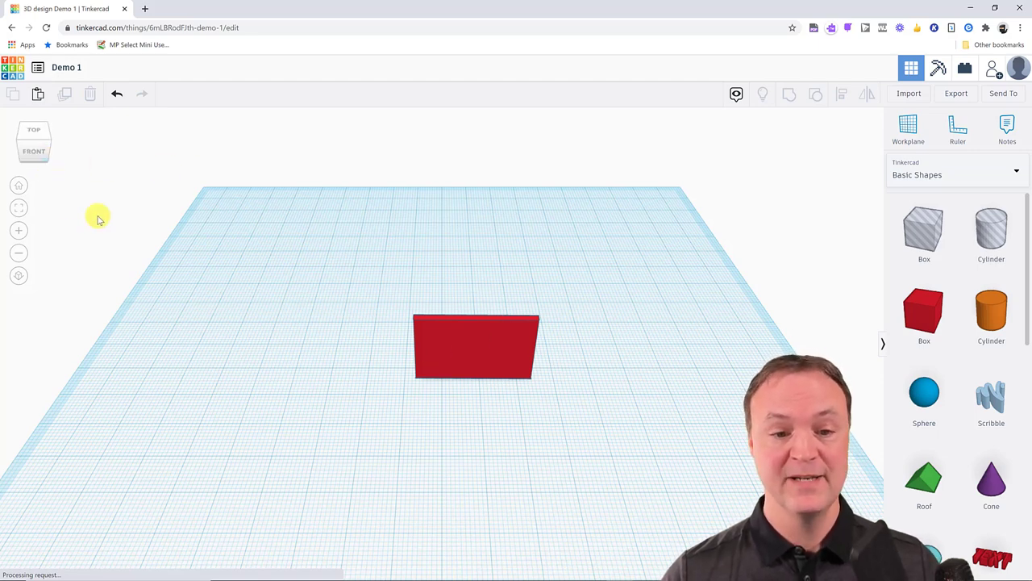
pyautogui.click(34, 131)
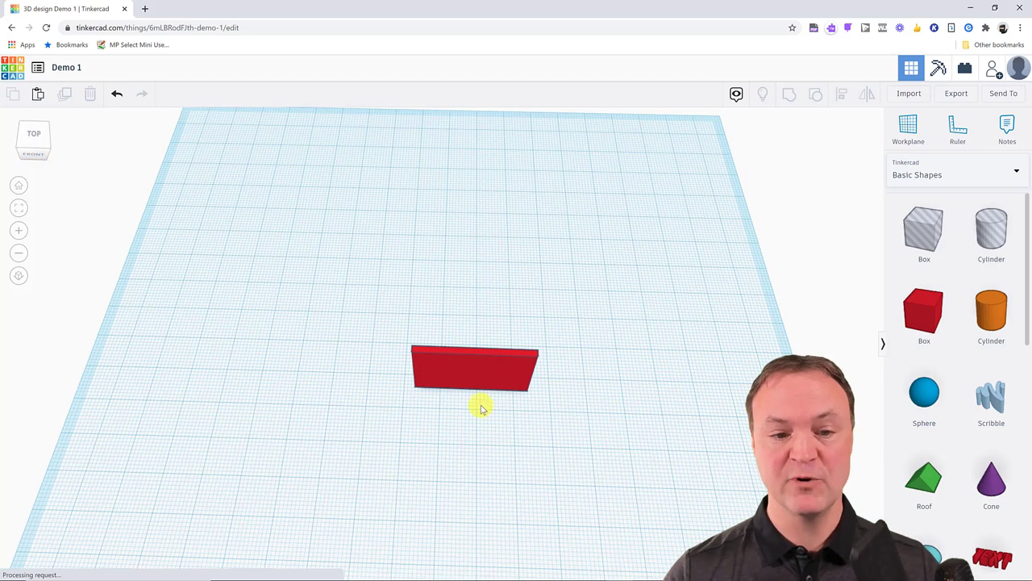
pyautogui.click(471, 386)
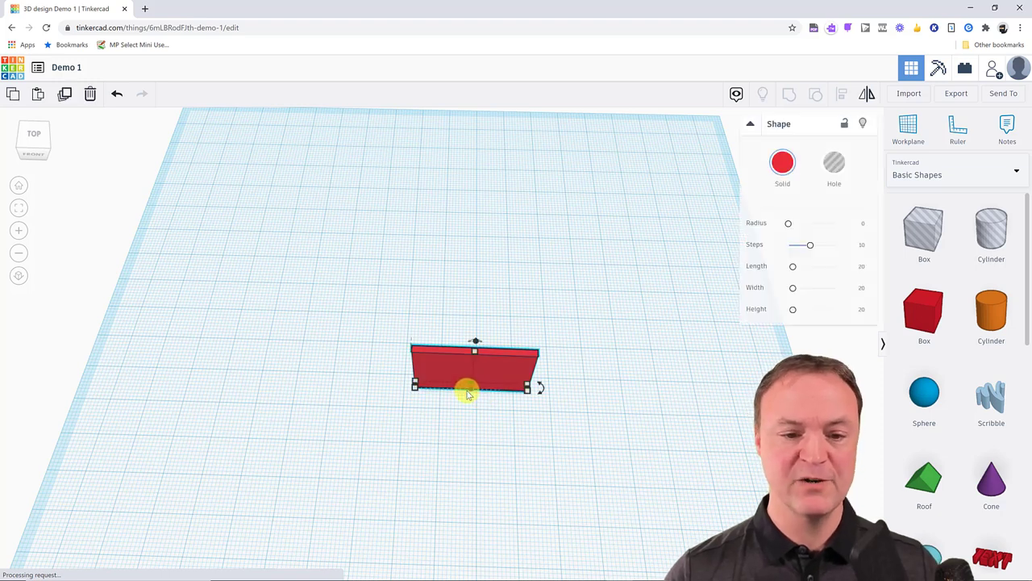
pyautogui.click(64, 93)
pyautogui.moveTo(444, 376); pyautogui.dragTo(445, 309)
pyautogui.click(64, 93)
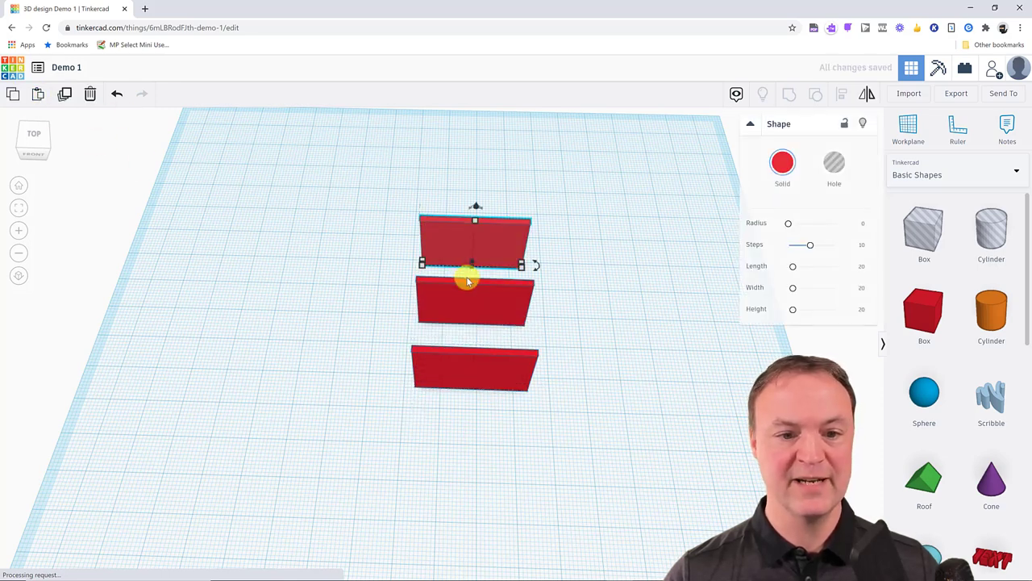
pyautogui.click(67, 93)
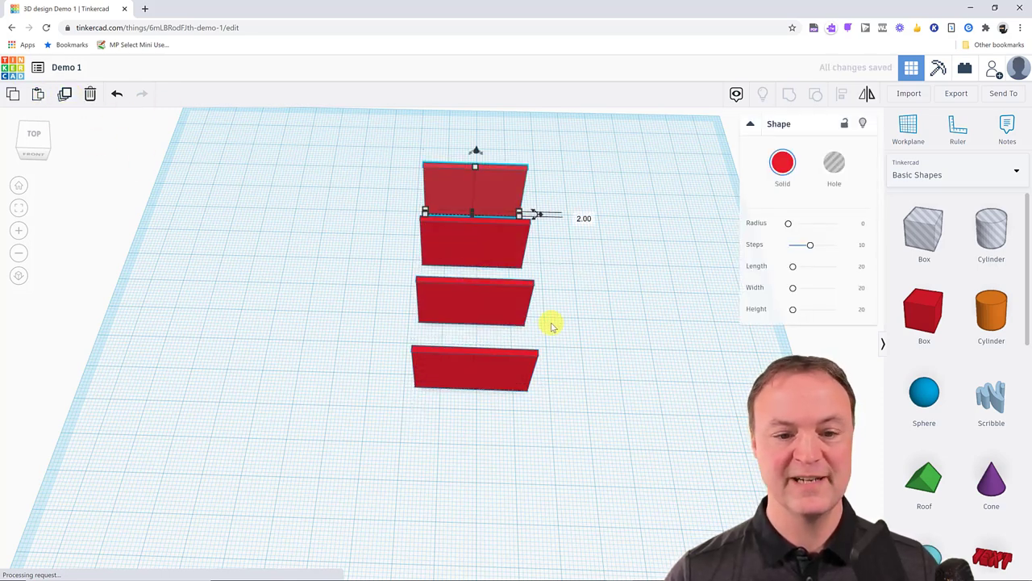
# Move the third wall of the row out to the left side and rotate it 90° about the vertical axis
pyautogui.moveTo(472, 239); pyautogui.dragTo(359, 334)
pyautogui.moveTo(401, 345)
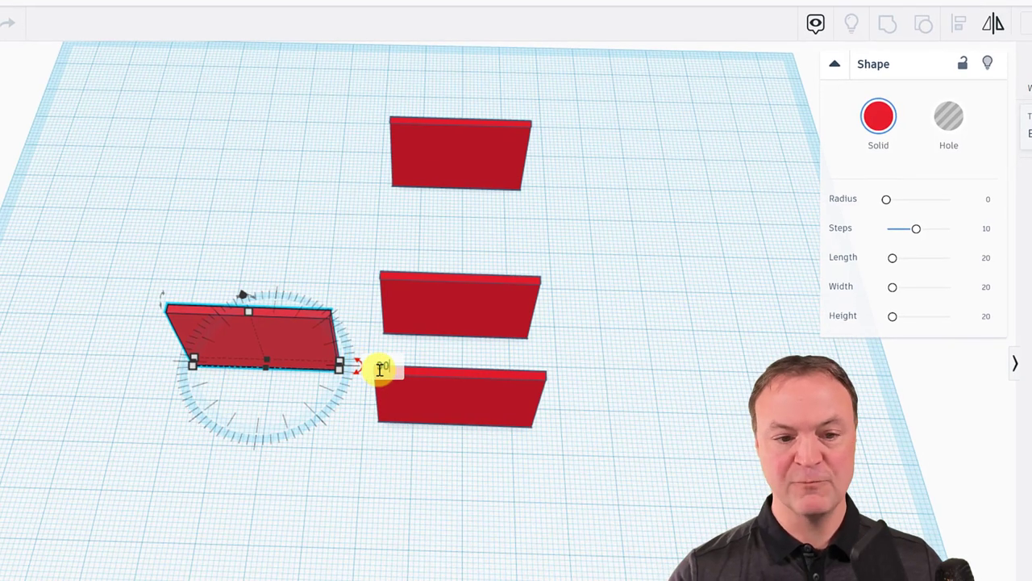
pyautogui.click(381, 368)
pyautogui.write('90')
pyautogui.press('Return')
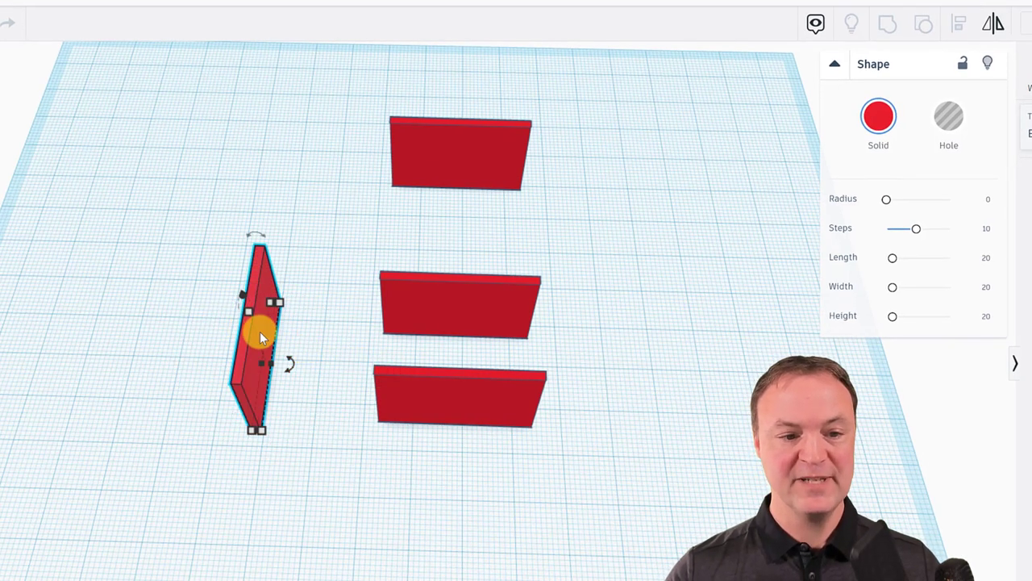
# Place the rotated wall beside the row and butt the front and second walls against its two ends, forming a three-sided enclosure
pyautogui.moveTo(259, 331); pyautogui.dragTo(355, 336)
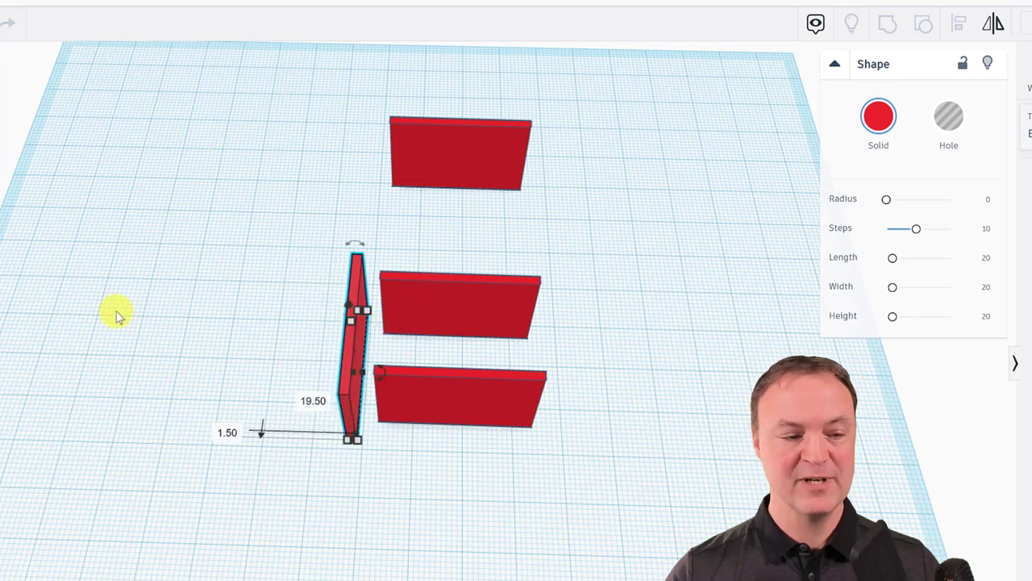
pyautogui.moveTo(379, 371); pyautogui.dragTo(379, 394, button='right')
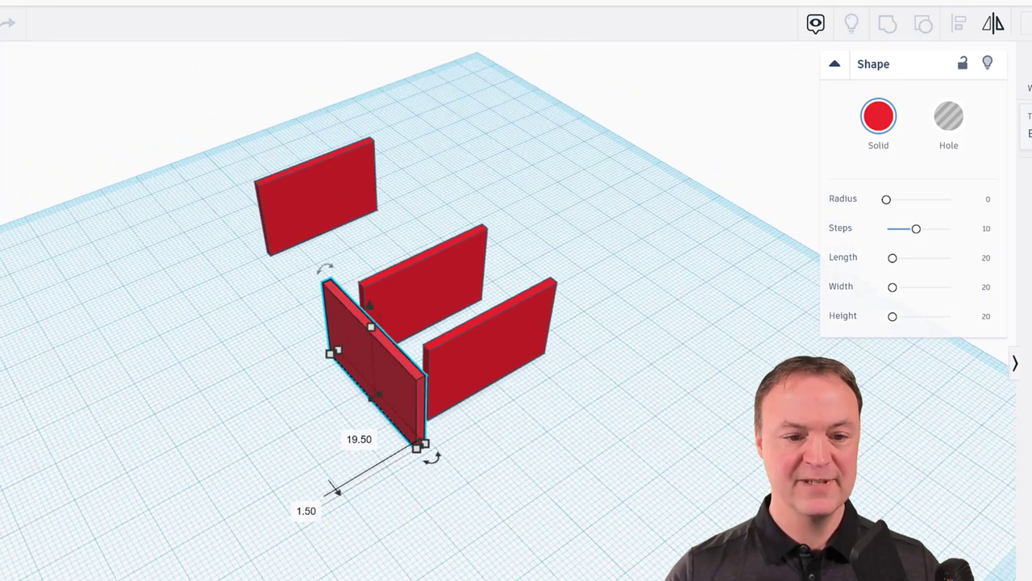
pyautogui.moveTo(454, 361); pyautogui.dragTo(447, 380)
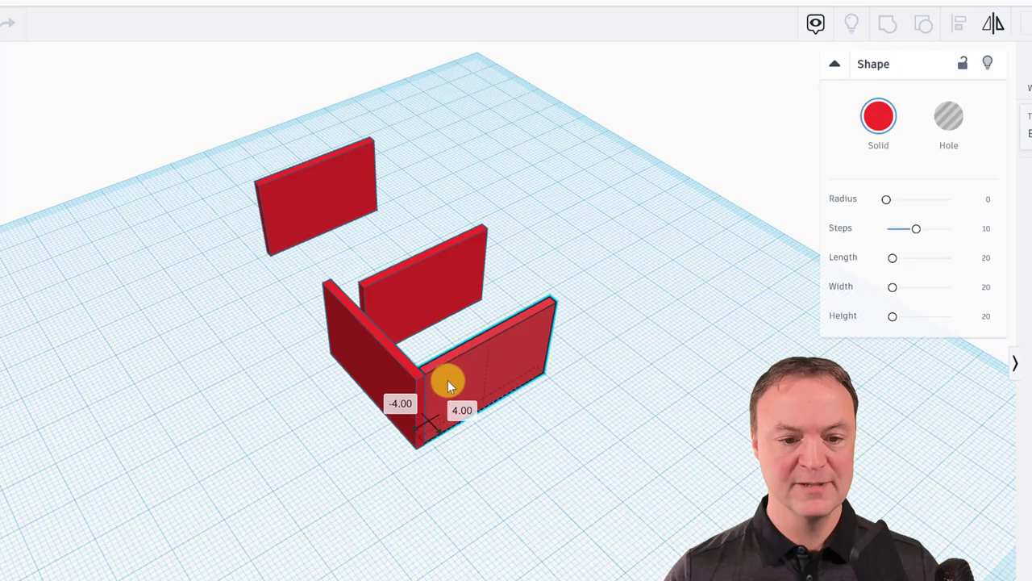
pyautogui.moveTo(395, 302); pyautogui.dragTo(369, 294)
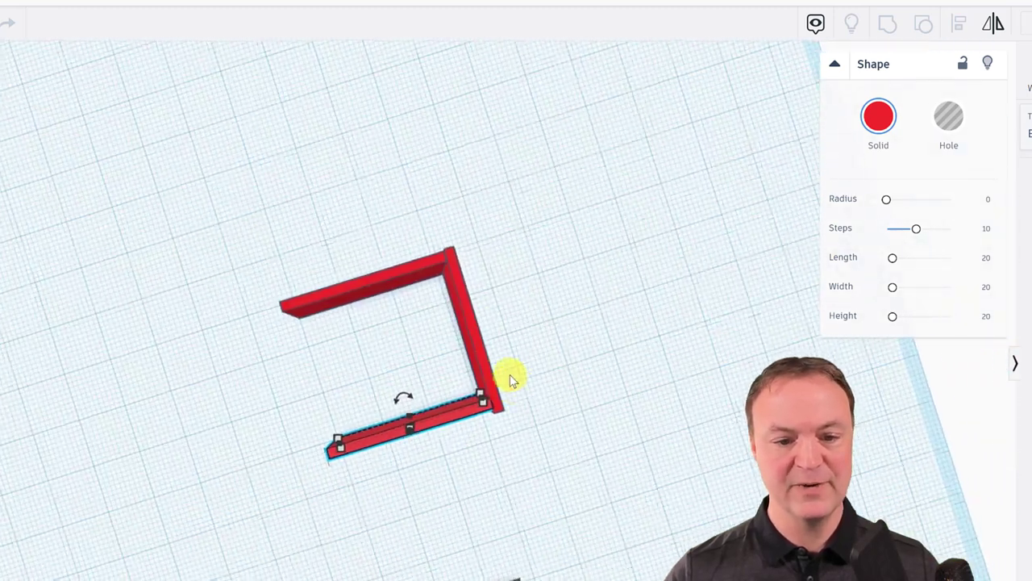
# Shift the front wall outward by 1 mm to align it with the end of the rotated wall
pyautogui.moveTo(507, 375); pyautogui.dragTo(528, 484, button='right')
pyautogui.click(520, 467)
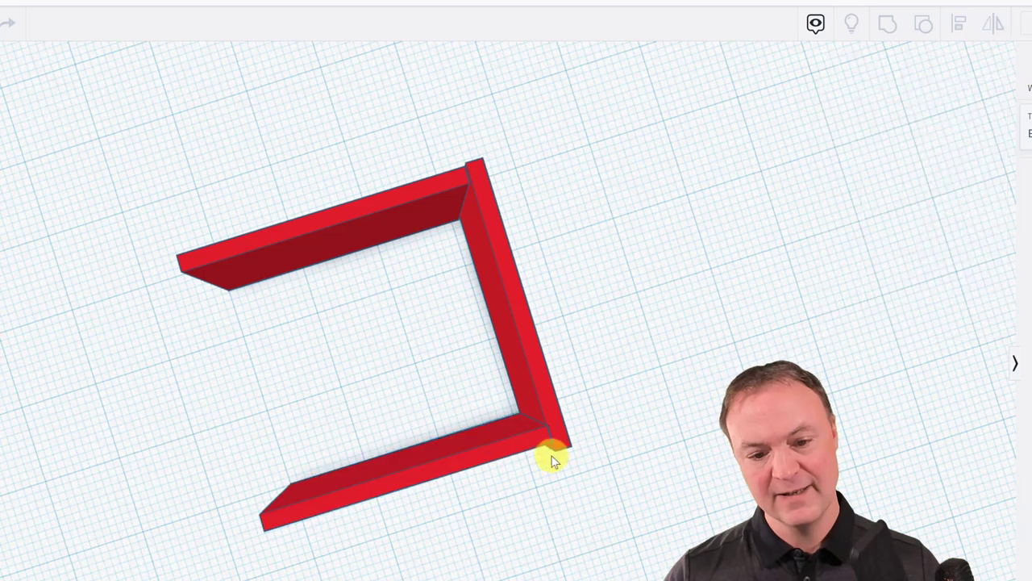
pyautogui.click(523, 451)
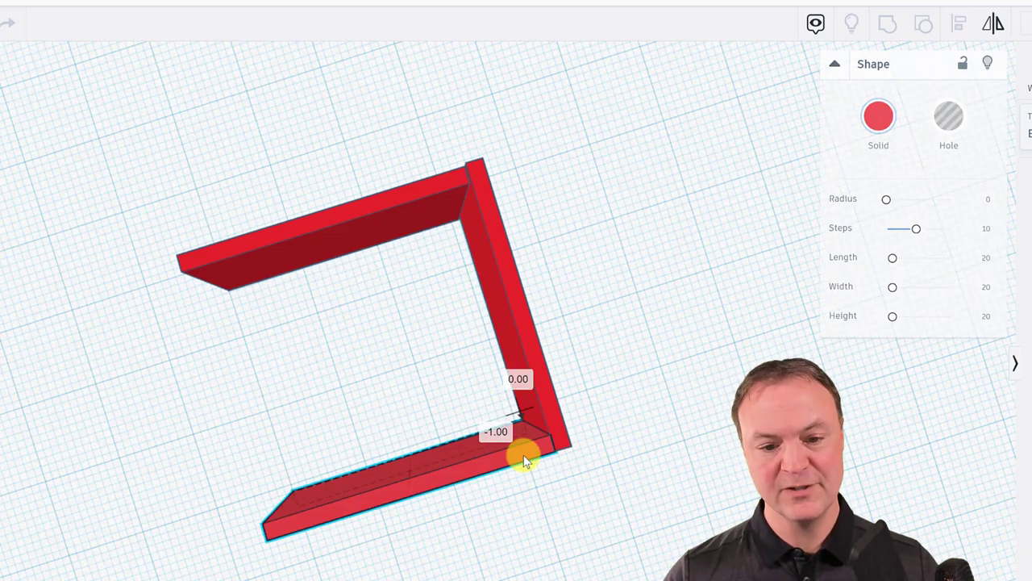
# Rotate the remaining separate wall 90° about the vertical axis
pyautogui.moveTo(523, 452); pyautogui.dragTo(83, 228, button='right')
pyautogui.scroll(-5, 176, 267)
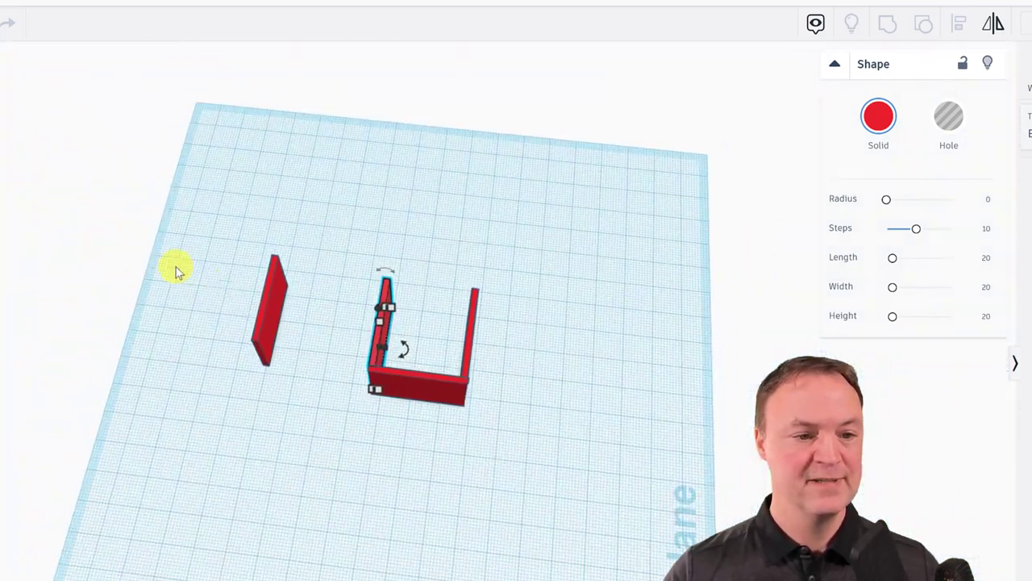
pyautogui.click(269, 311)
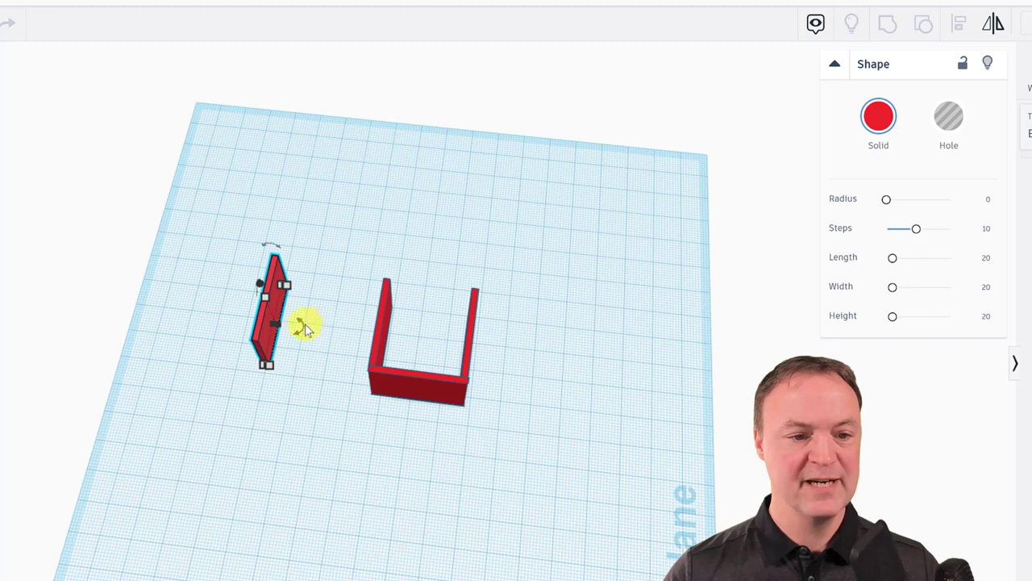
pyautogui.moveTo(299, 325)
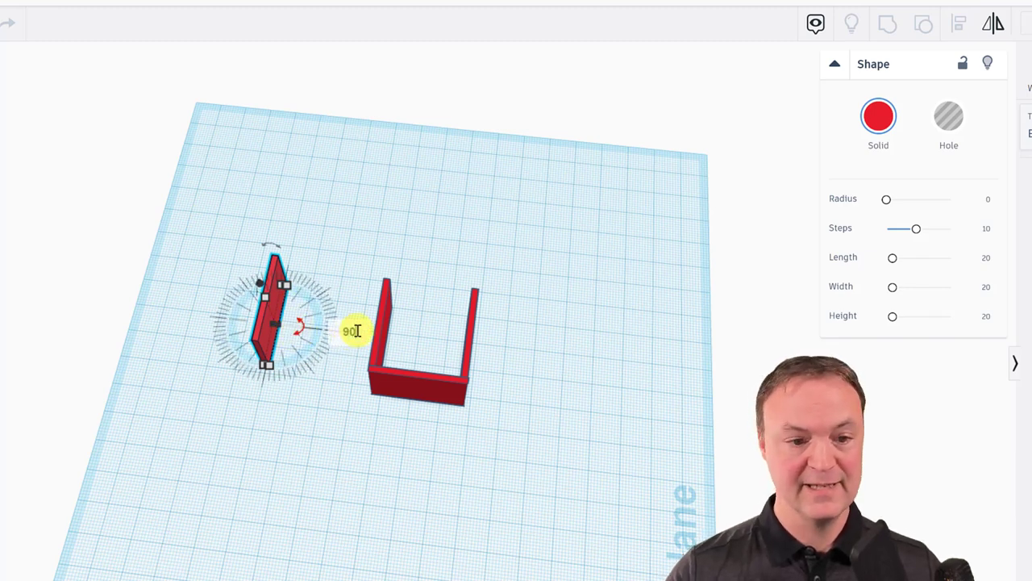
pyautogui.press('Return')
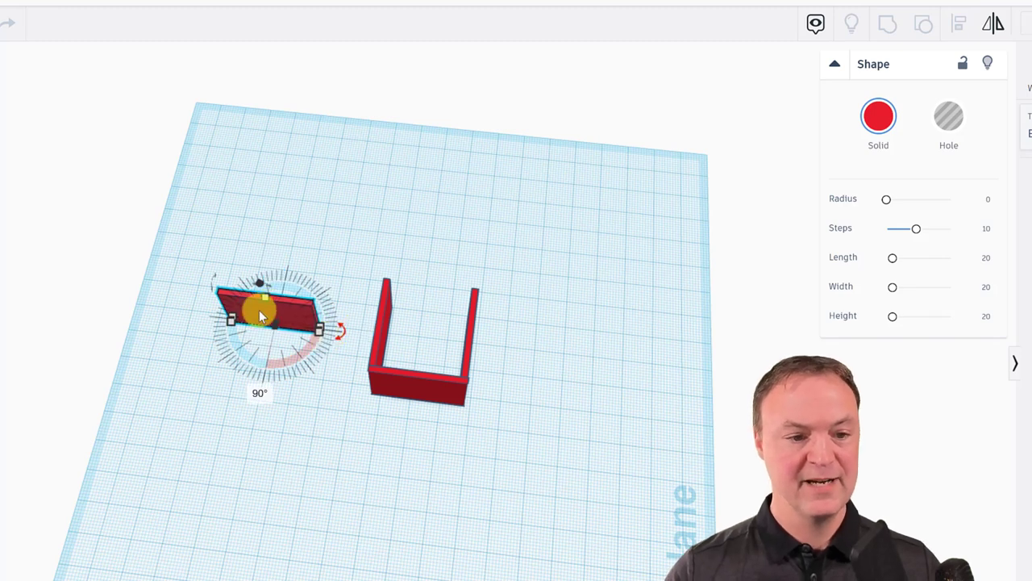
# Move the rotated wall across the open side of the enclosure to close the four-walled box
pyautogui.moveTo(259, 309); pyautogui.dragTo(419, 295)
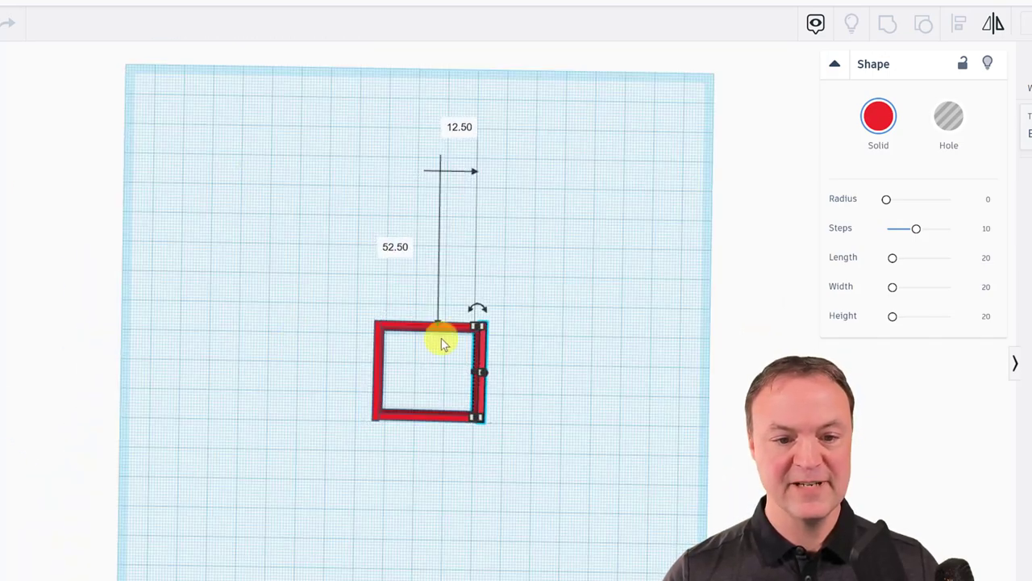
pyautogui.scroll(5, 495, 362)
pyautogui.click(623, 421)
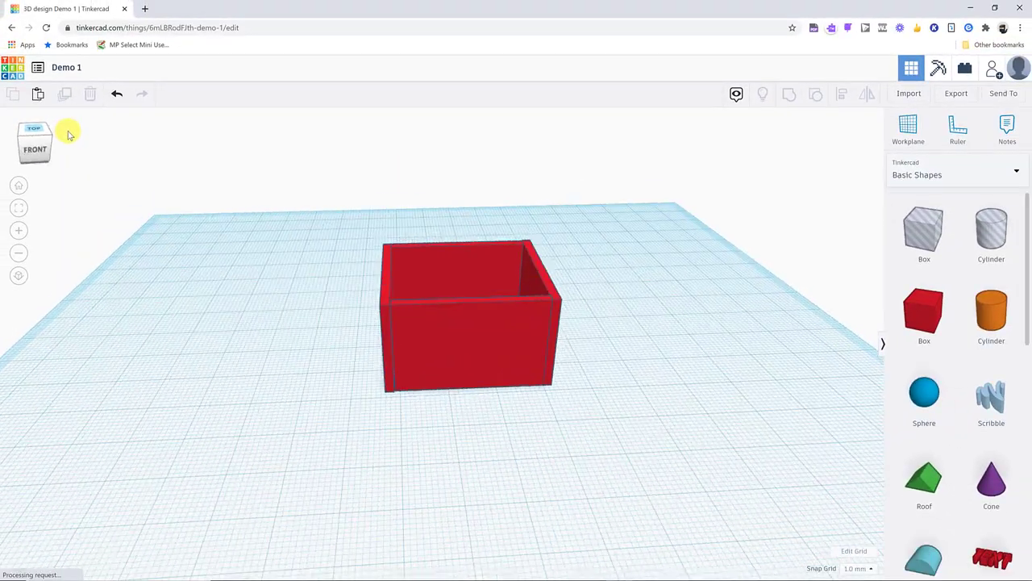
# Add a green Roof shape beside the box and rotate it -90° about the vertical axis
pyautogui.click(43, 138)
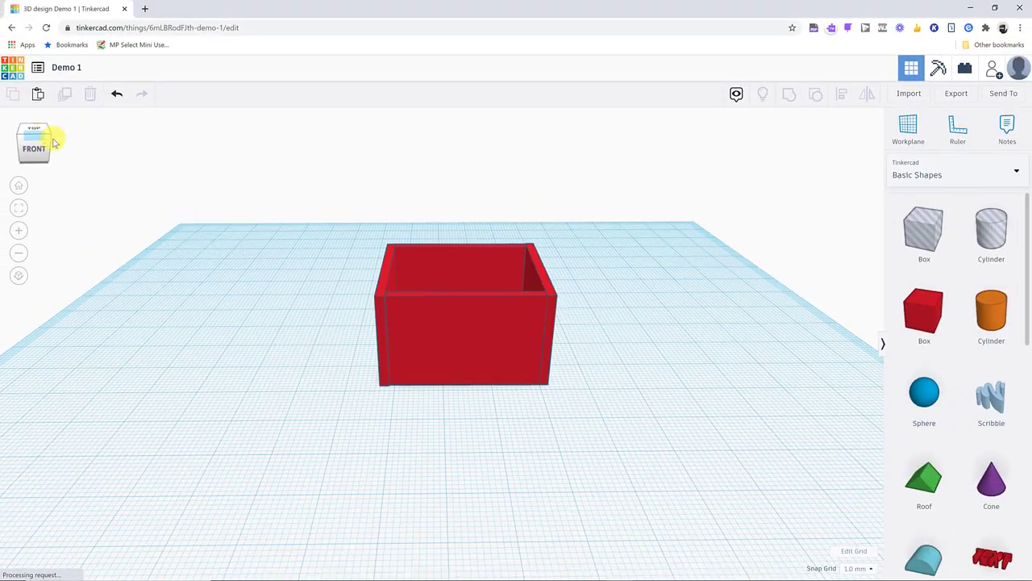
pyautogui.moveTo(917, 481); pyautogui.dragTo(627, 362)
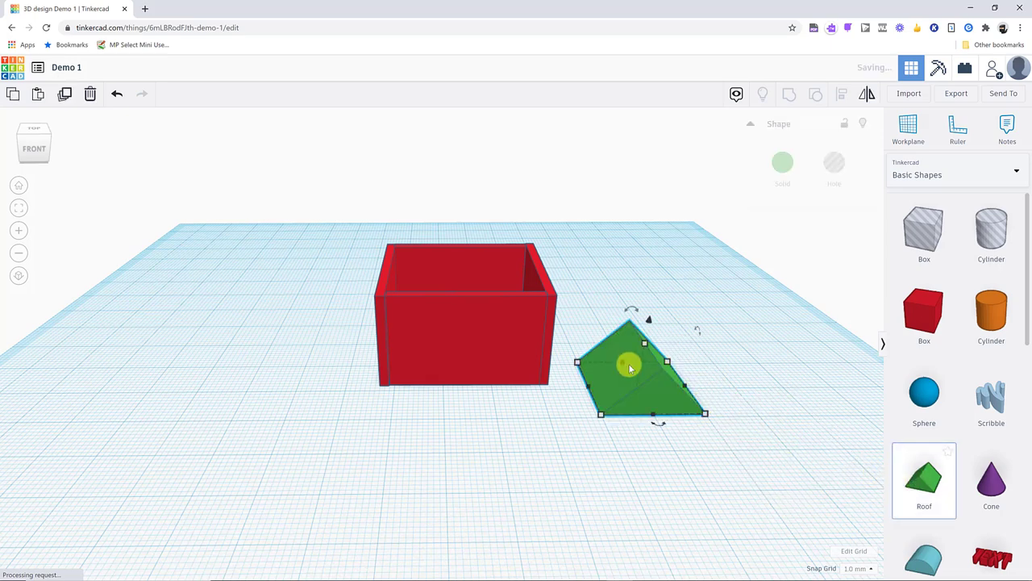
pyautogui.moveTo(658, 428); pyautogui.dragTo(751, 393)
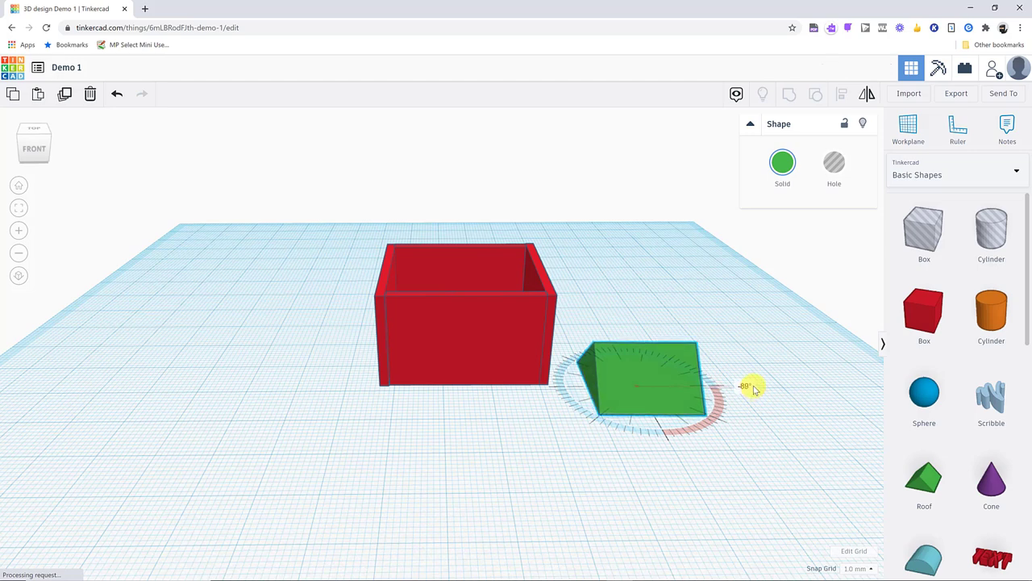
pyautogui.moveTo(754, 388); pyautogui.dragTo(693, 389)
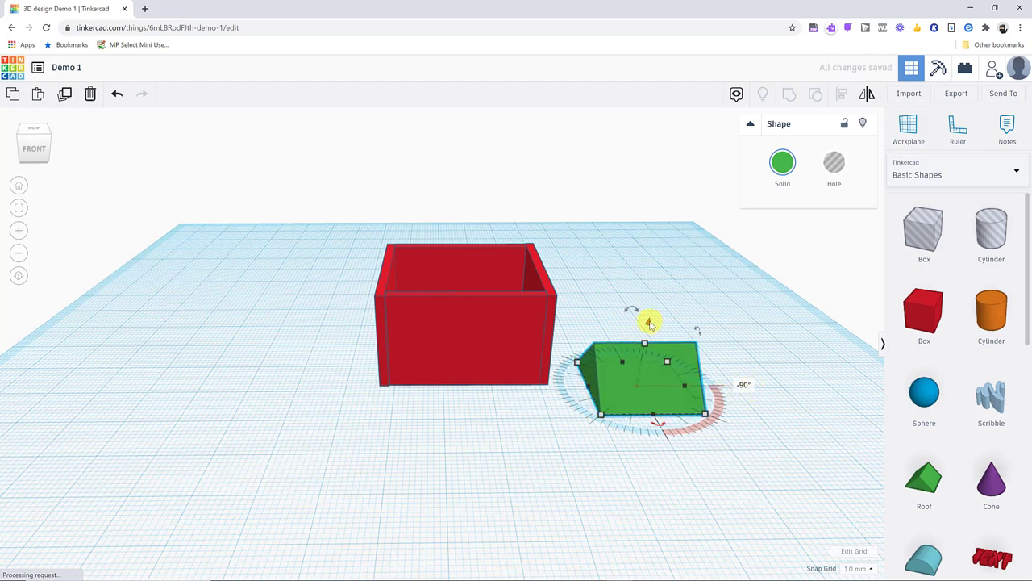
# Raise the roof 28 mm above the workplane and move it over the box, aligned with one corner of the walls
pyautogui.moveTo(650, 323); pyautogui.dragTo(653, 173)
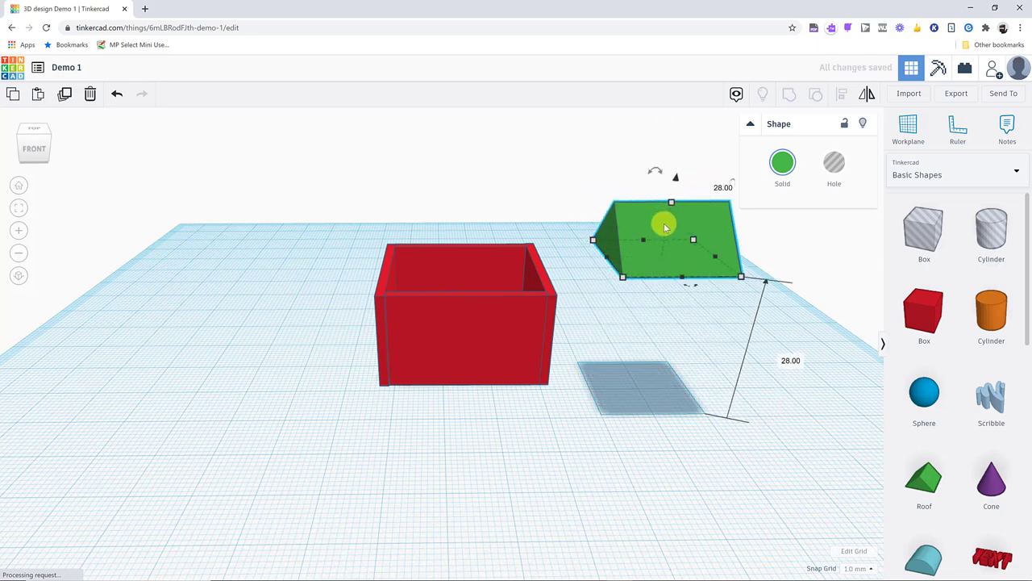
pyautogui.moveTo(665, 229); pyautogui.dragTo(417, 224)
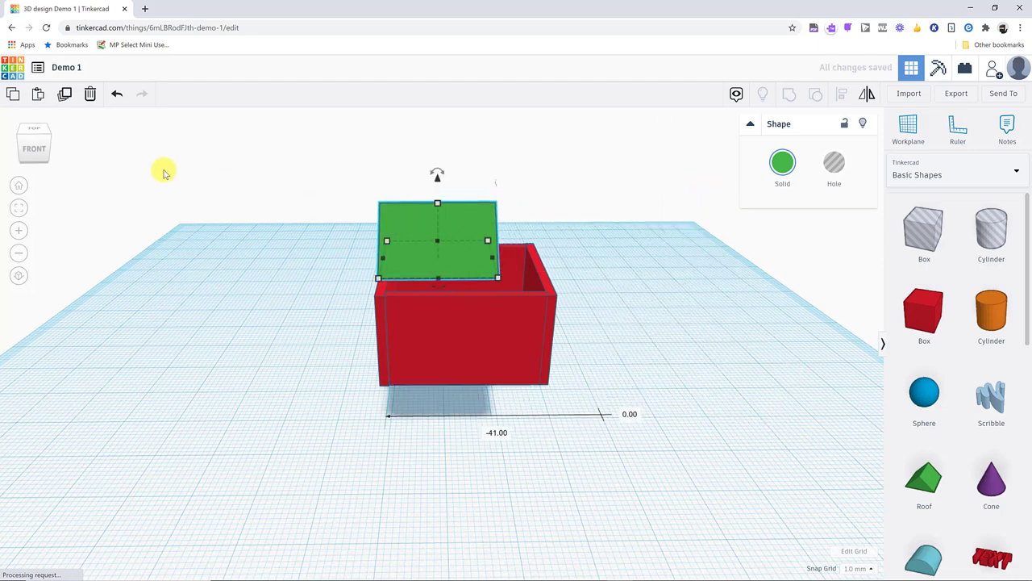
pyautogui.click(40, 133)
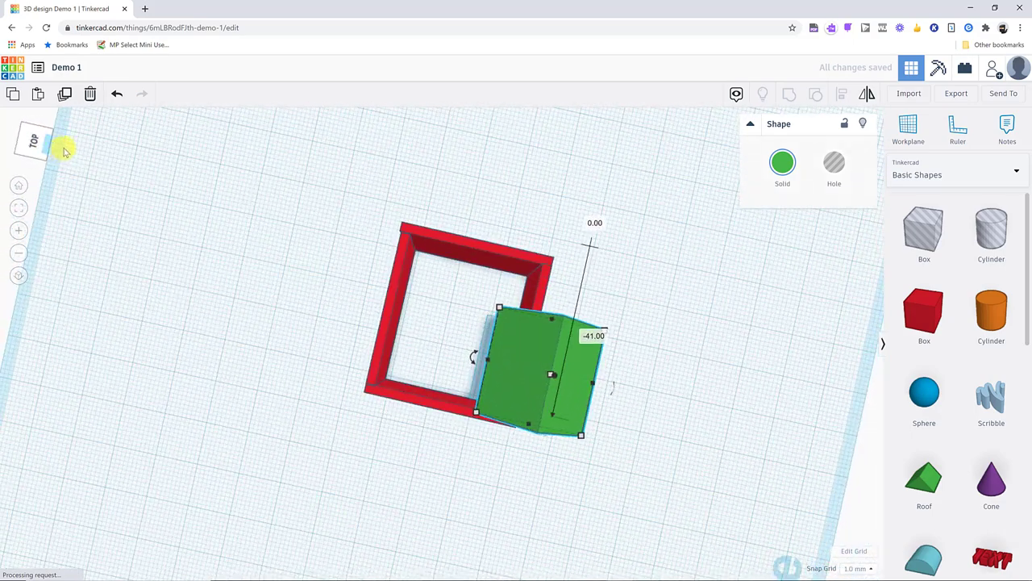
pyautogui.click(60, 142)
pyautogui.moveTo(546, 338); pyautogui.dragTo(423, 345)
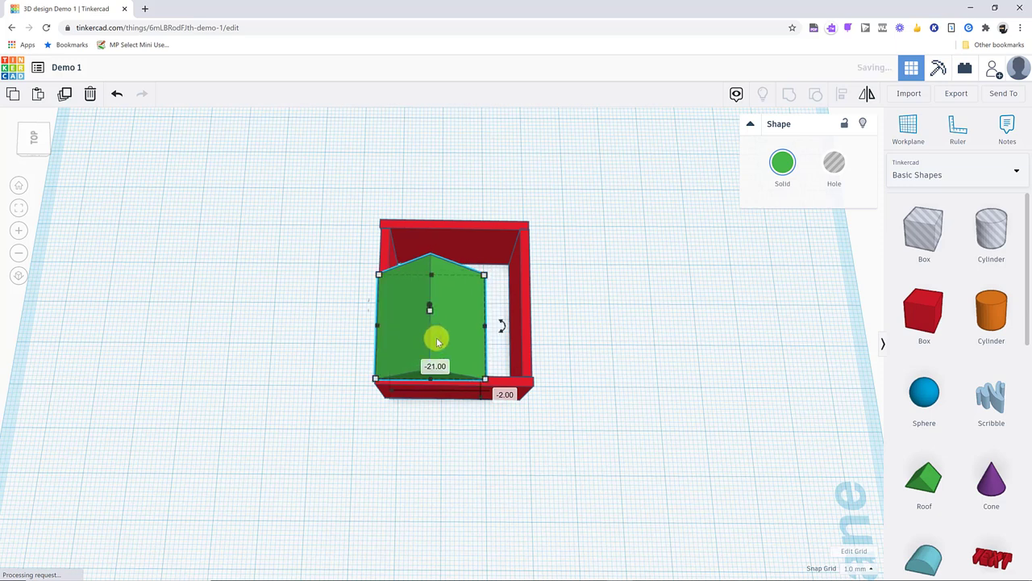
# Enlarge the roof's base to 35 × 29 mm from its corners to cover the box
pyautogui.moveTo(481, 272); pyautogui.dragTo(529, 211)
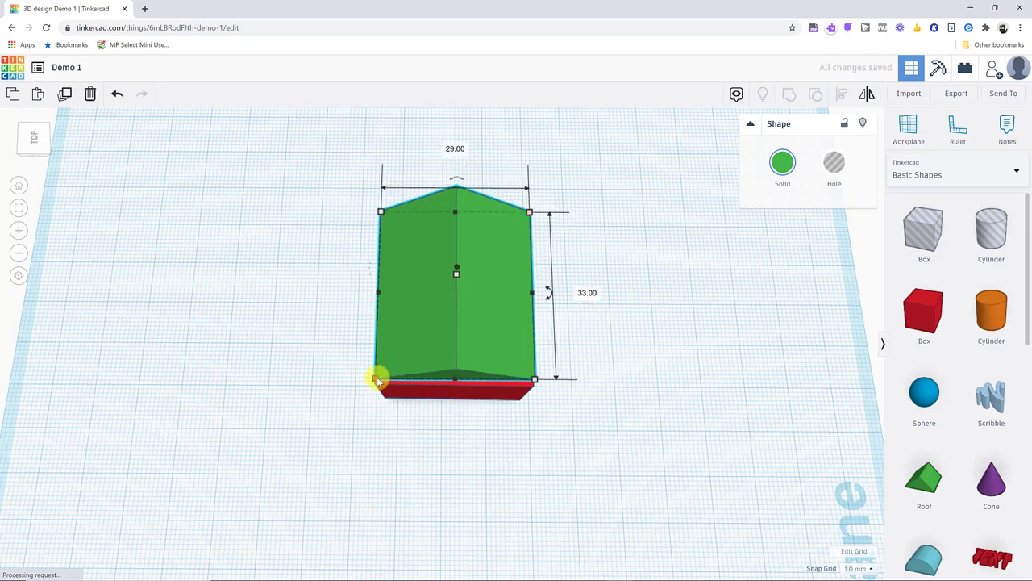
pyautogui.moveTo(377, 380); pyautogui.dragTo(375, 389)
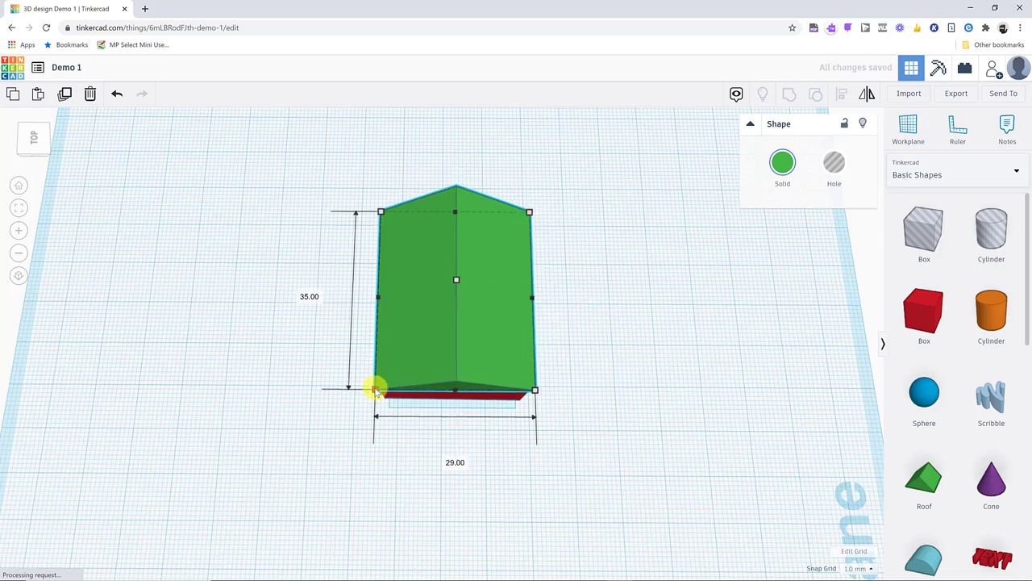
# Lower the roof by 8 mm onto the walls and shift it 2 mm sideways along the front wall
pyautogui.click(40, 150)
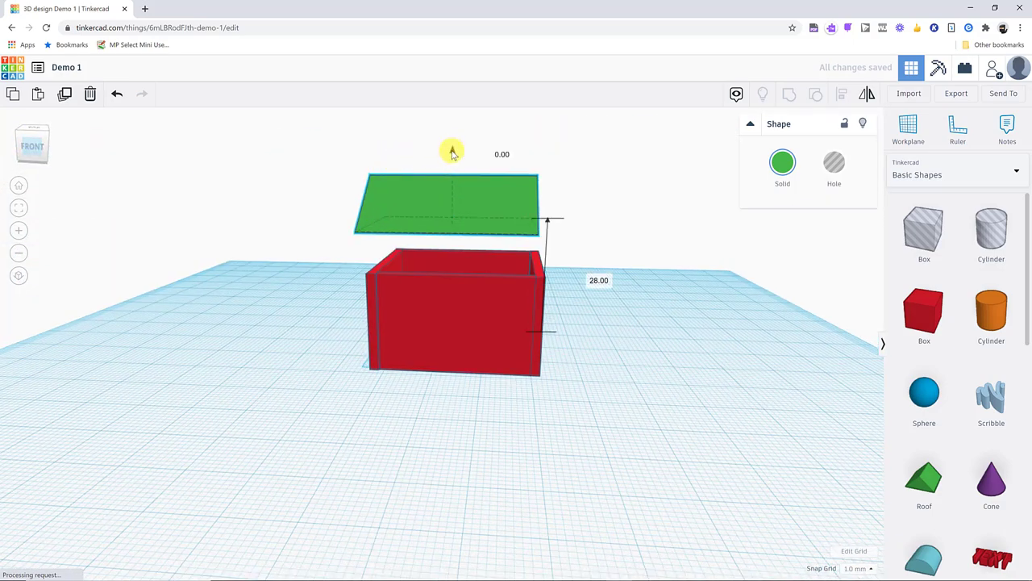
pyautogui.moveTo(452, 154); pyautogui.dragTo(452, 192)
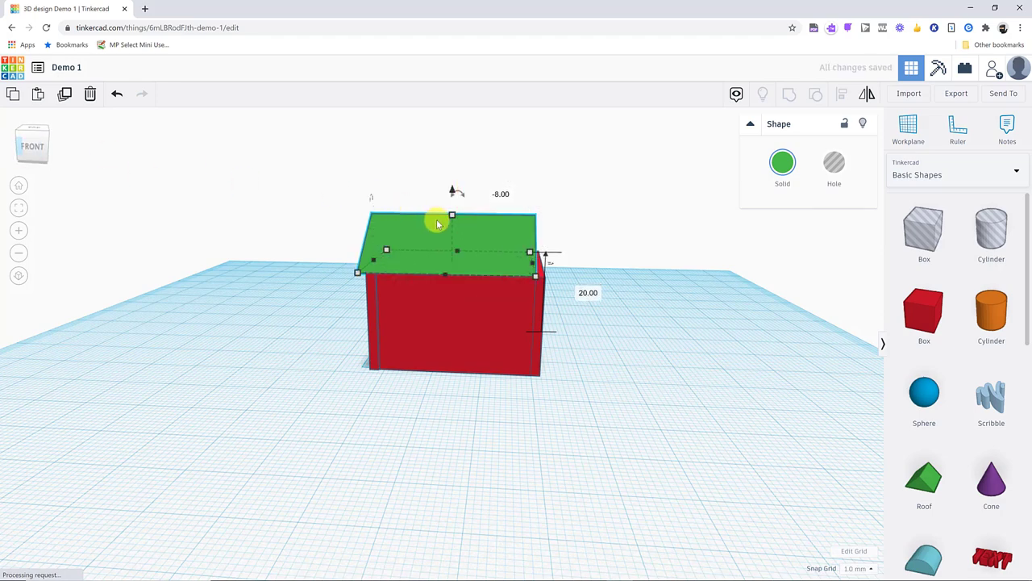
pyautogui.press('Right')
pyautogui.press('Right')
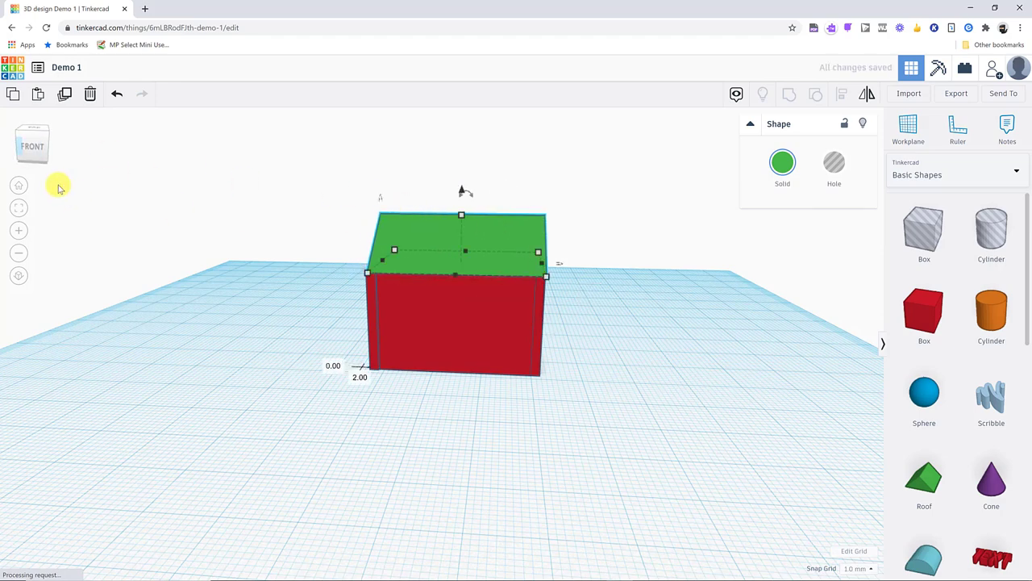
# Enlarge the roof's base to 38 × 34 mm so it overhangs the walls on all sides
pyautogui.click(35, 151)
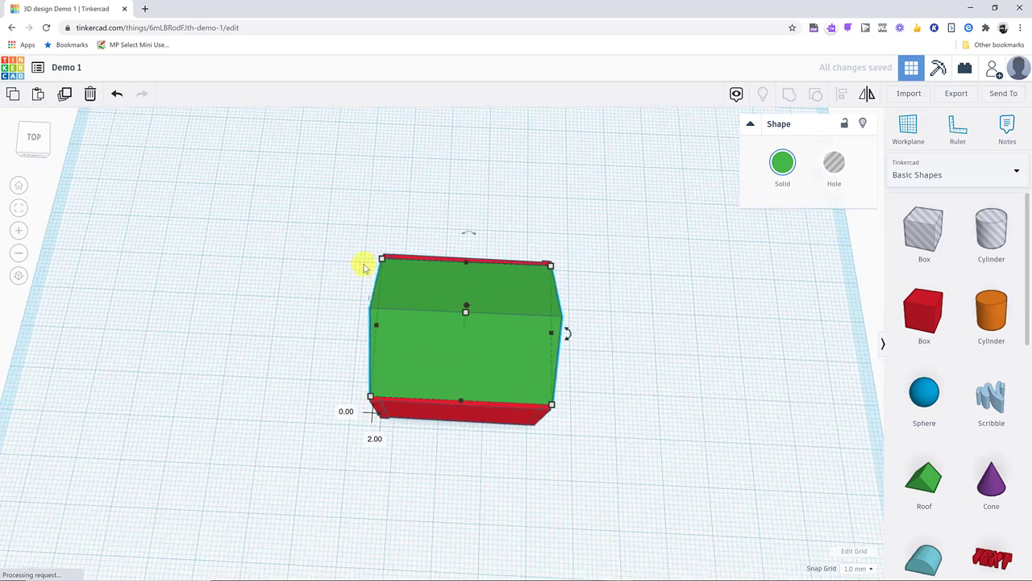
pyautogui.moveTo(379, 258)
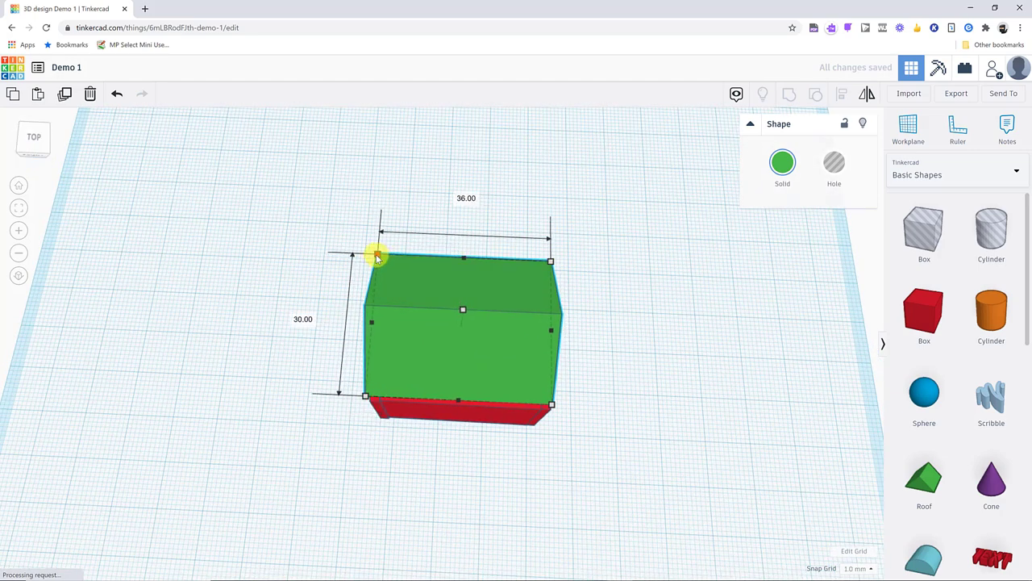
pyautogui.moveTo(376, 257); pyautogui.dragTo(377, 250)
pyautogui.moveTo(554, 407); pyautogui.dragTo(553, 414)
pyautogui.click(33, 145)
pyautogui.moveTo(34, 145); pyautogui.dragTo(86, 148)
pyautogui.moveTo(366, 308); pyautogui.dragTo(378, 321)
pyautogui.moveTo(34, 136); pyautogui.dragTo(2, 147)
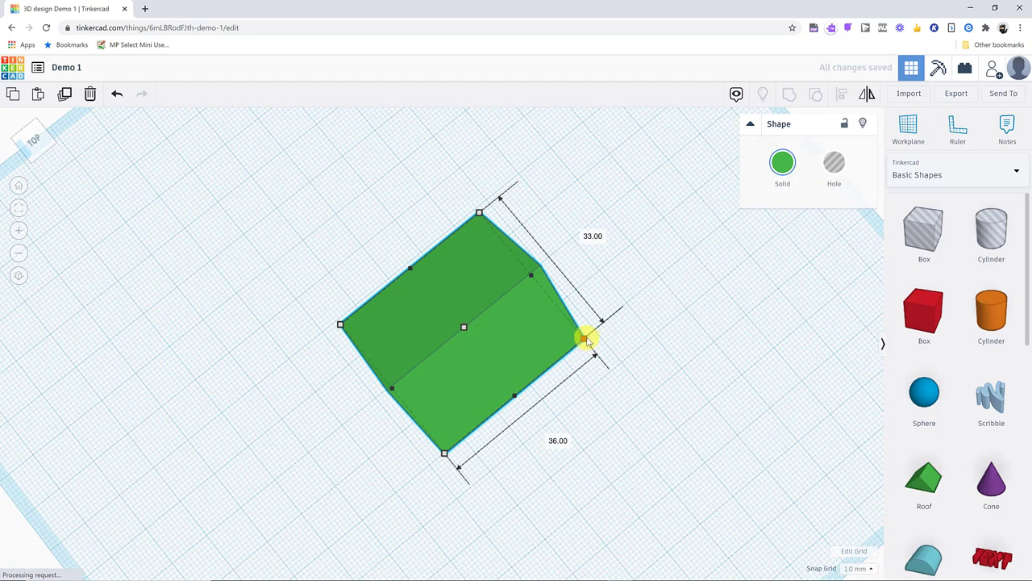
pyautogui.moveTo(585, 339); pyautogui.dragTo(591, 341)
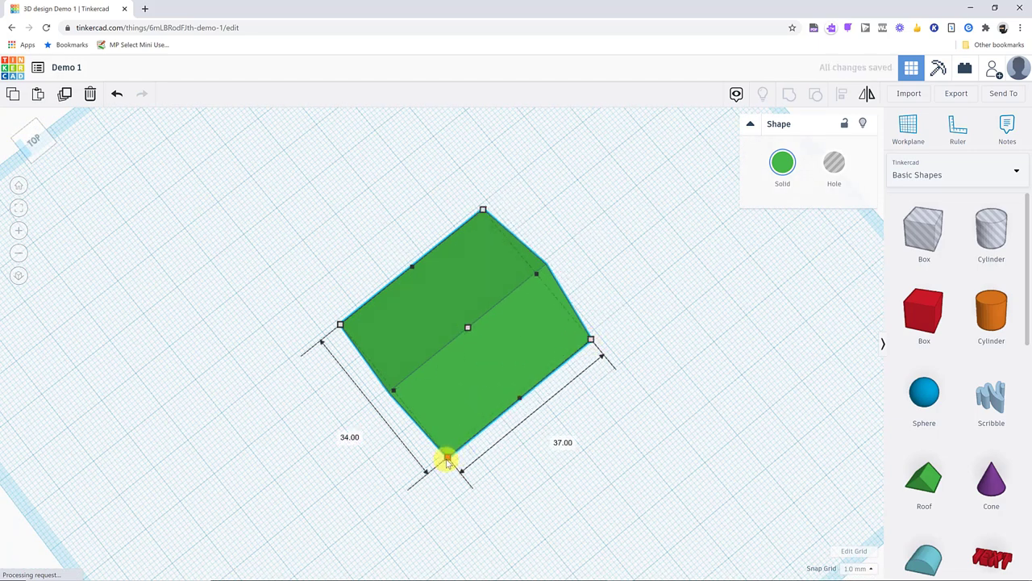
pyautogui.moveTo(447, 459); pyautogui.dragTo(443, 463)
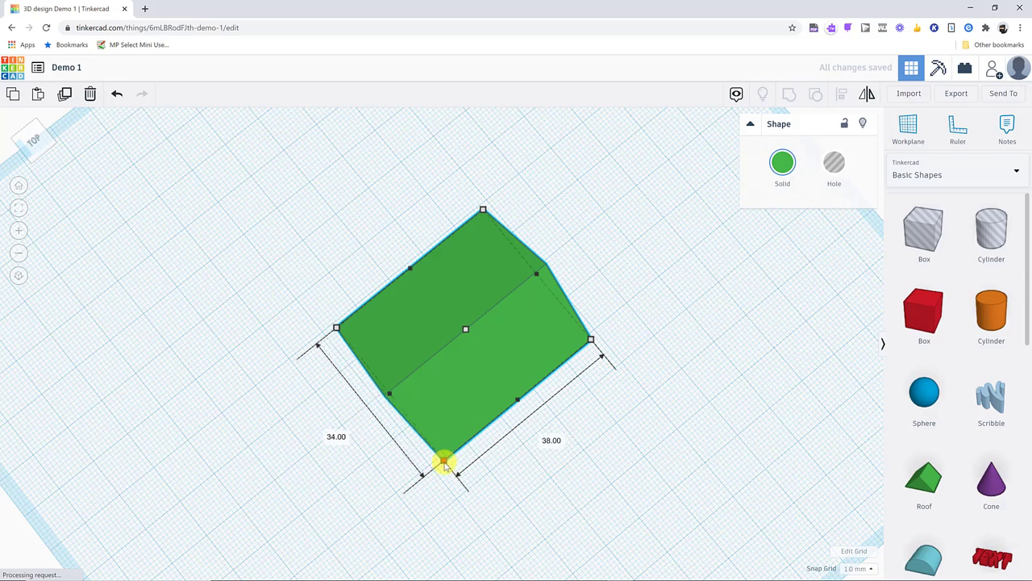
pyautogui.click(42, 131)
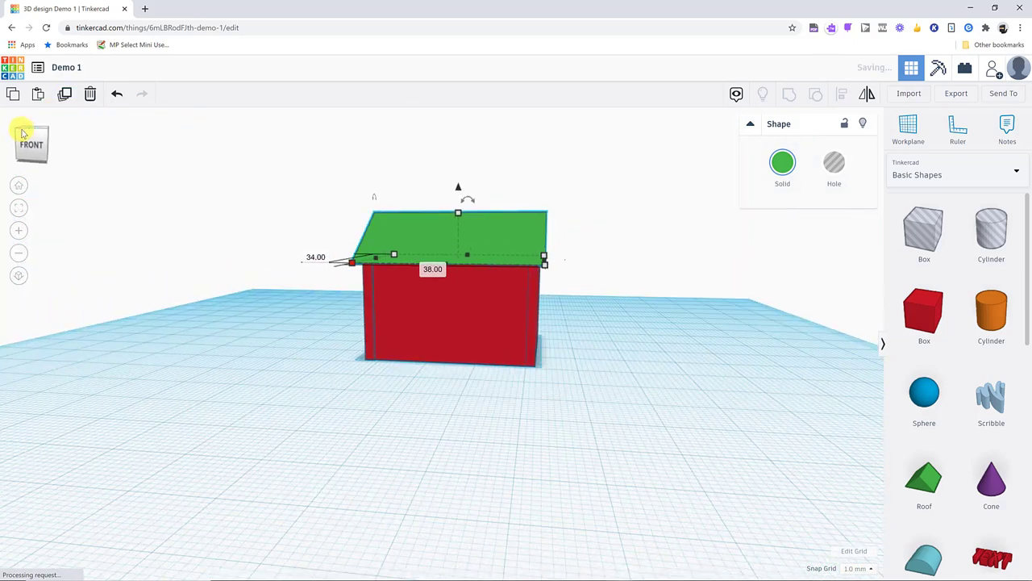
pyautogui.click(429, 380)
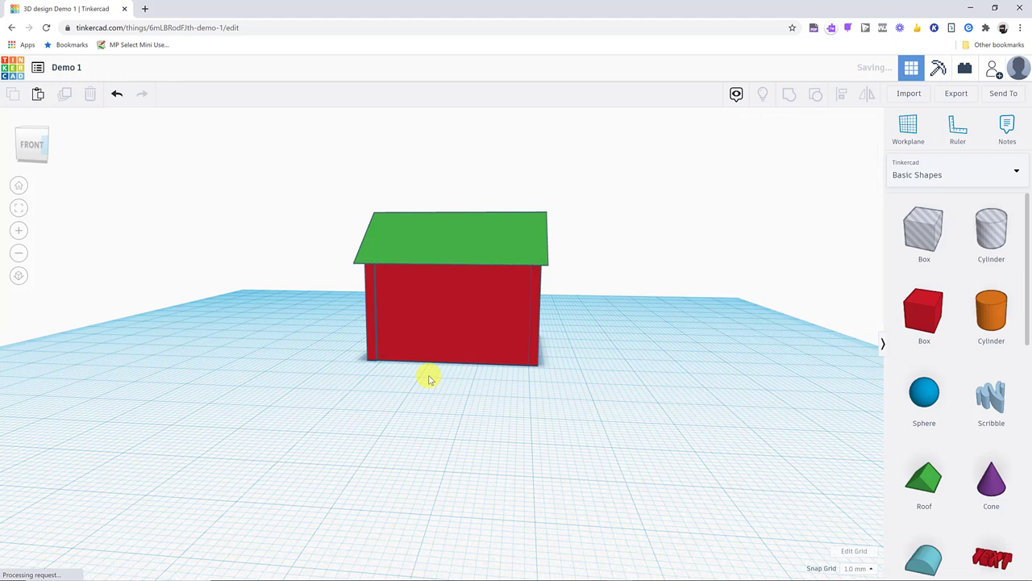
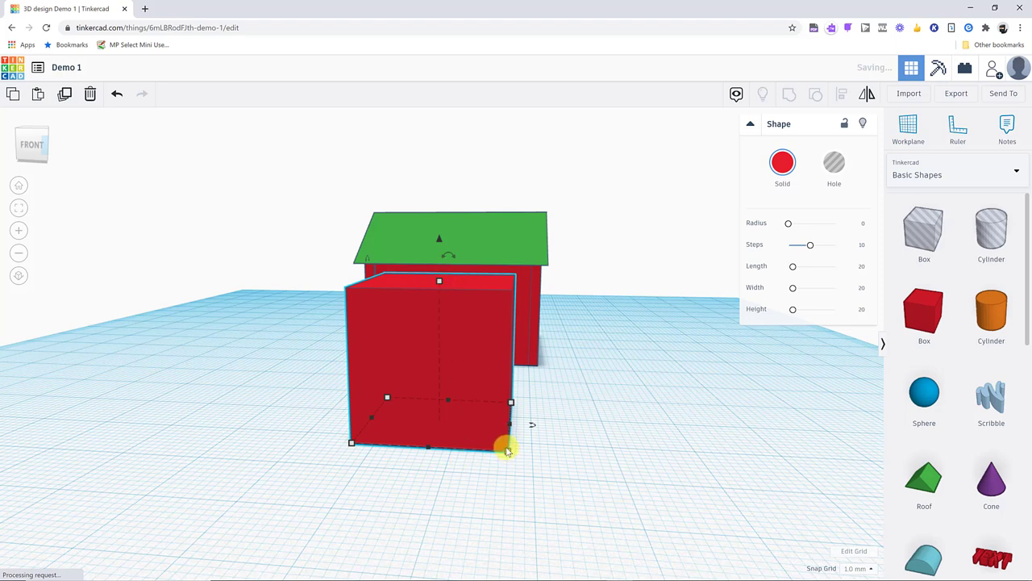
# Add a box, shrink it to a narrow door about 13 mm high, place it against the front wall and color it yellow
pyautogui.moveTo(439, 284); pyautogui.dragTo(446, 370)
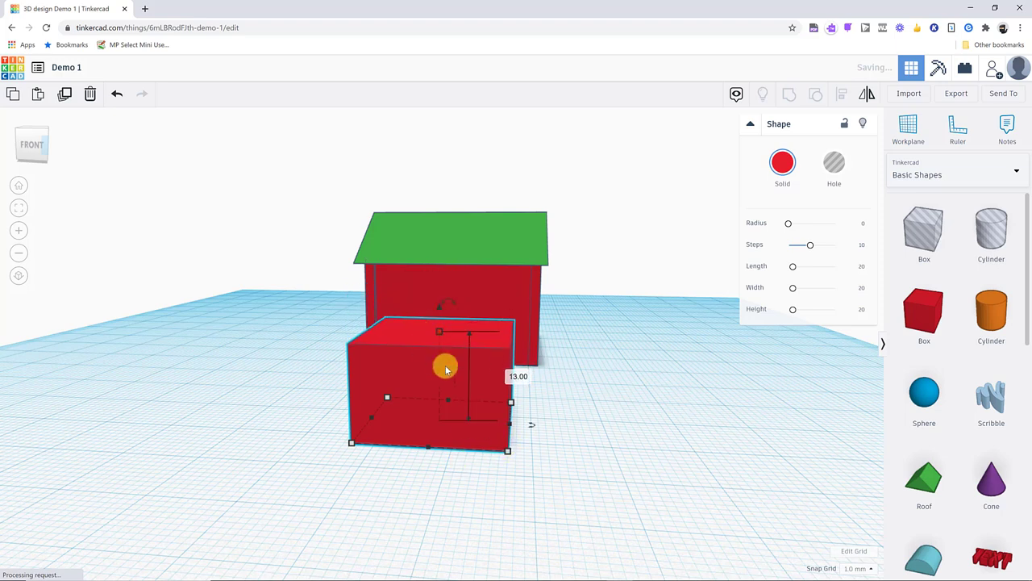
pyautogui.moveTo(507, 407); pyautogui.dragTo(450, 337)
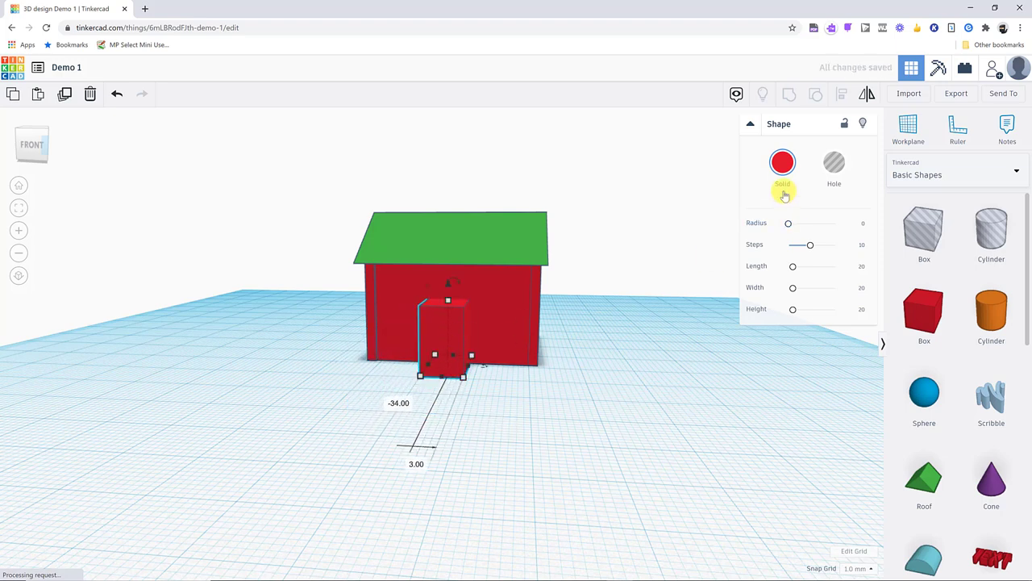
pyautogui.click(782, 161)
pyautogui.click(807, 260)
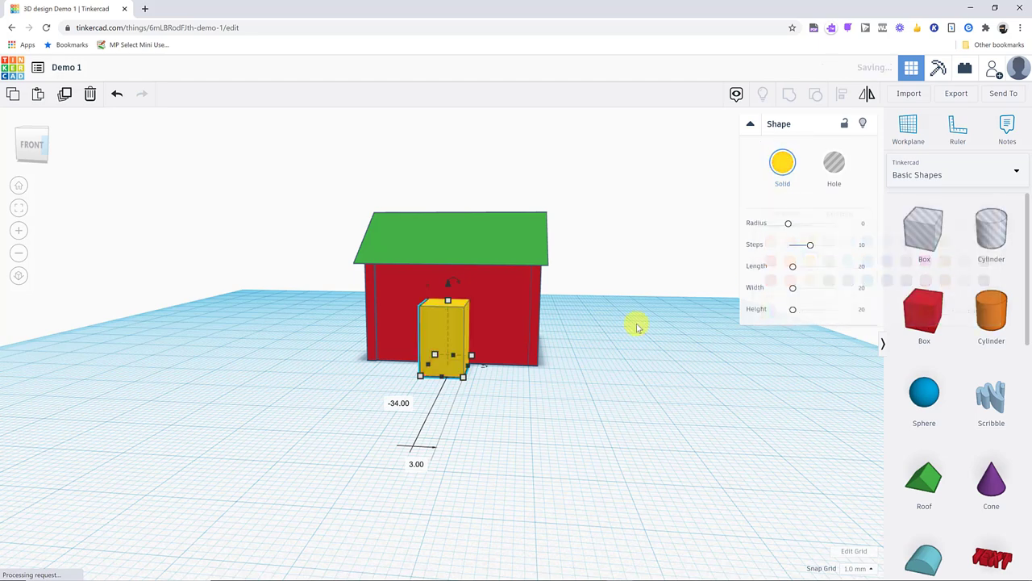
# Shift the yellow door 1 mm sideways and 2 mm closer into the house's front wall
pyautogui.click(42, 147)
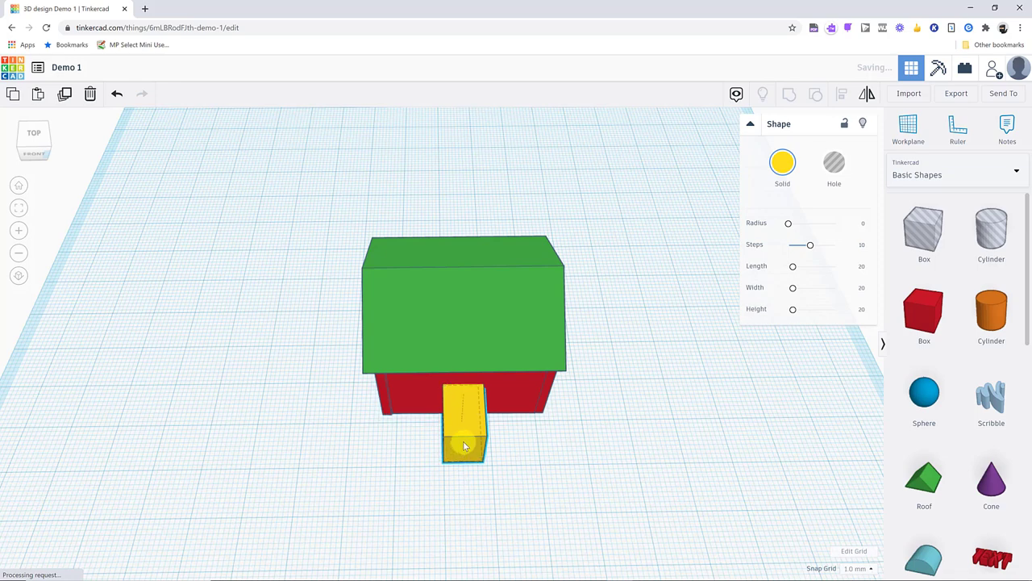
pyautogui.moveTo(465, 446)
pyautogui.mouseDown()
pyautogui.moveTo(446, 455)
pyautogui.moveTo(456, 439)
pyautogui.mouseUp()
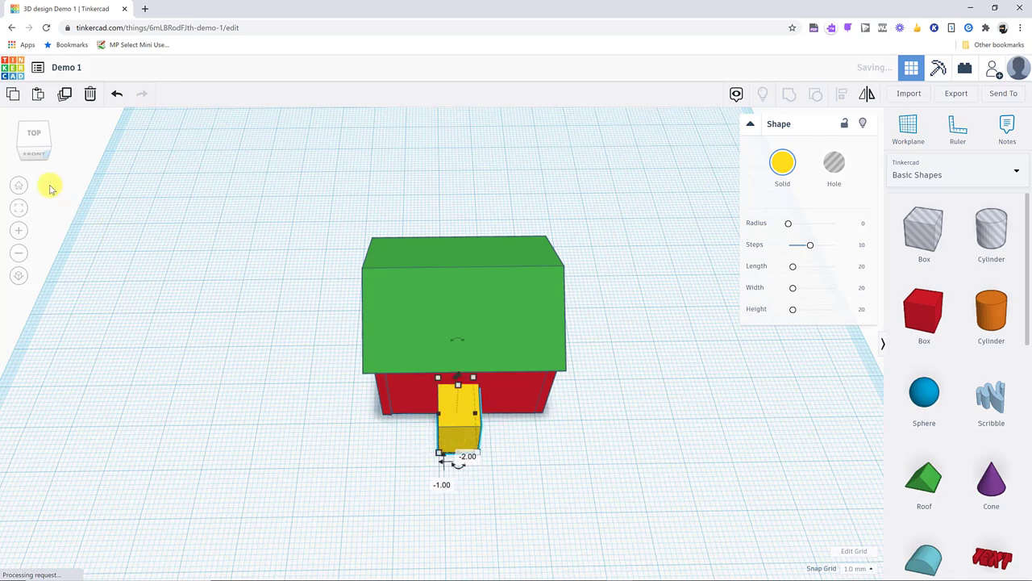
pyautogui.click(34, 147)
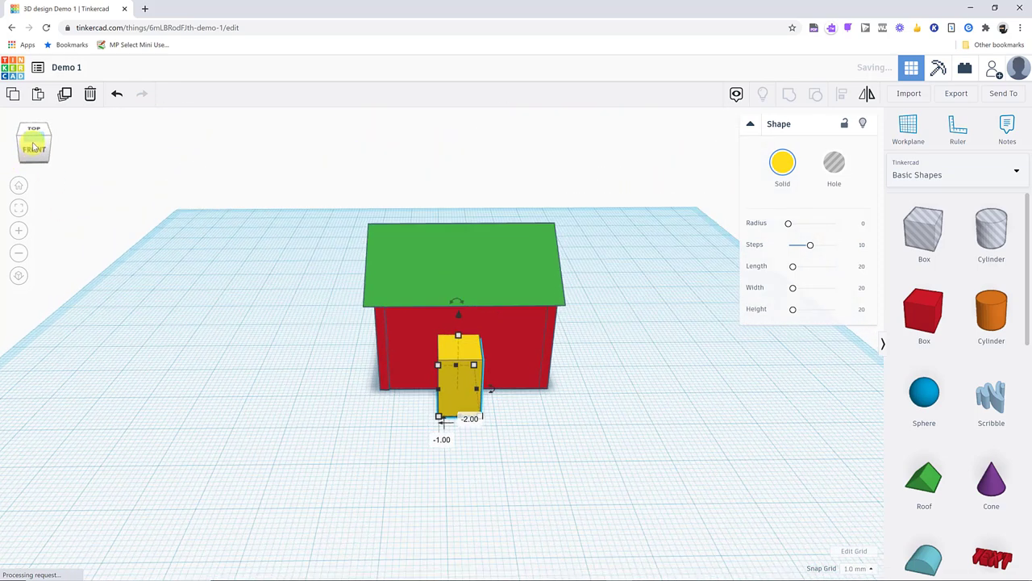
# Turn the yellow door box into a hole and group it with the red walls to cut the doorway
pyautogui.click(471, 331)
pyautogui.click(835, 172)
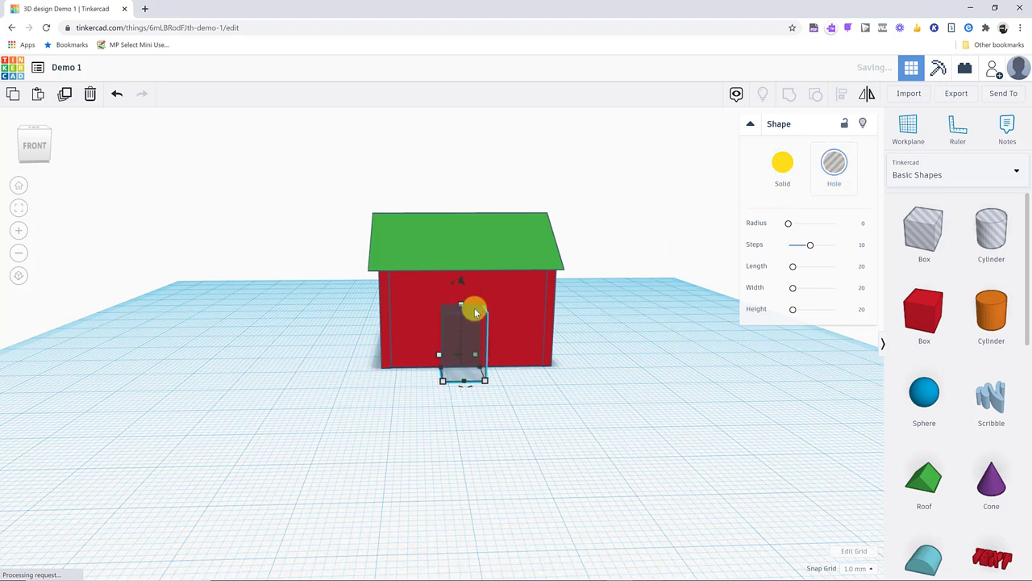
pyautogui.moveTo(308, 327); pyautogui.dragTo(576, 360)
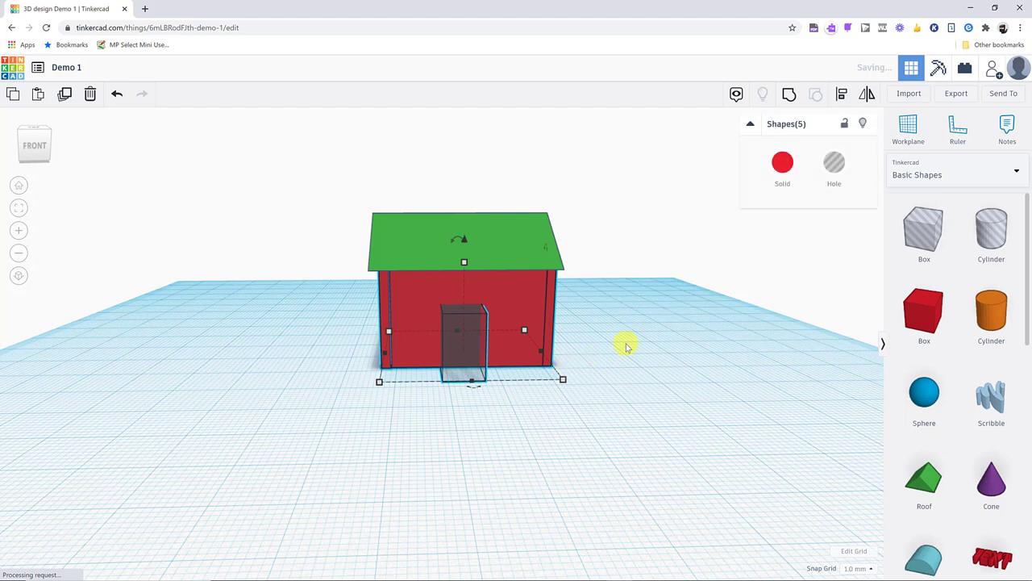
pyautogui.click(790, 93)
pyautogui.click(376, 449)
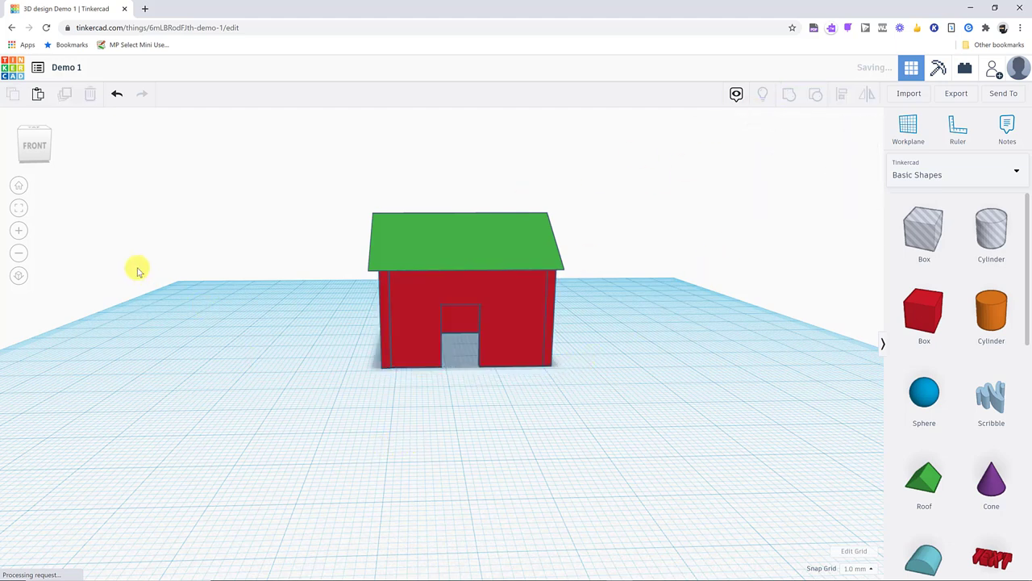
# Group the green roof and the red walls into one house shape
pyautogui.click(41, 156)
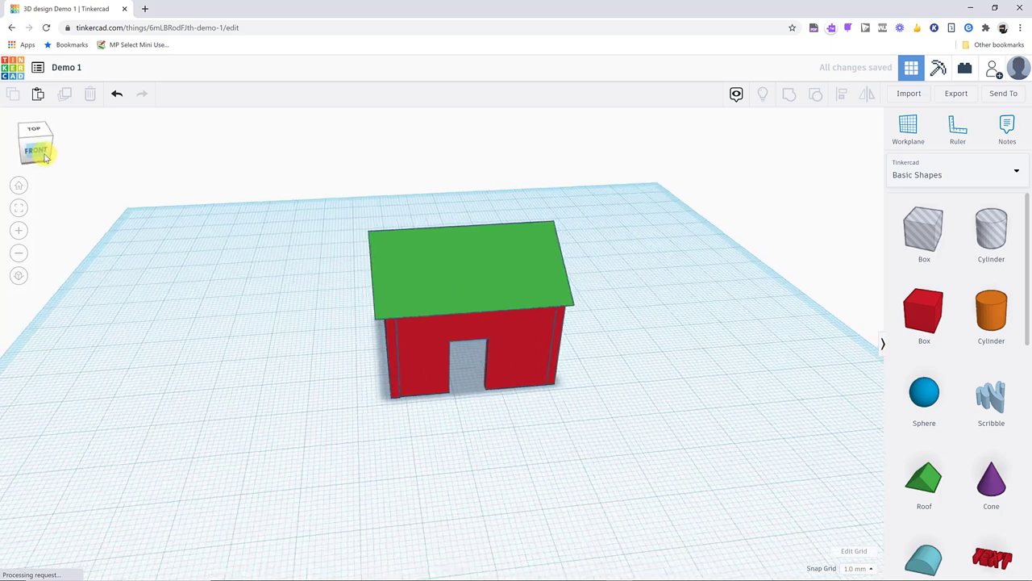
pyautogui.moveTo(410, 274); pyautogui.dragTo(613, 387)
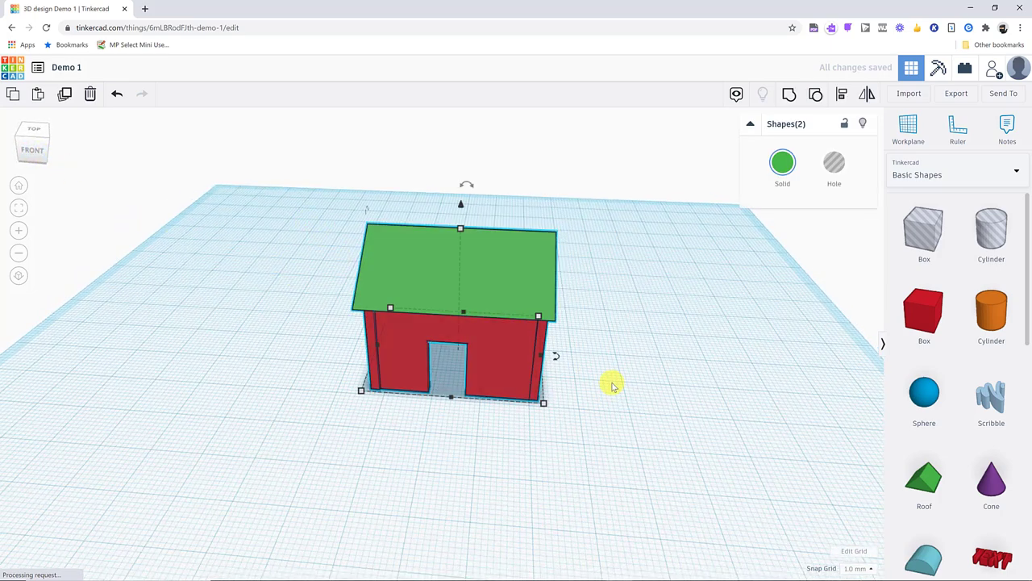
pyautogui.click(789, 94)
pyautogui.click(247, 299)
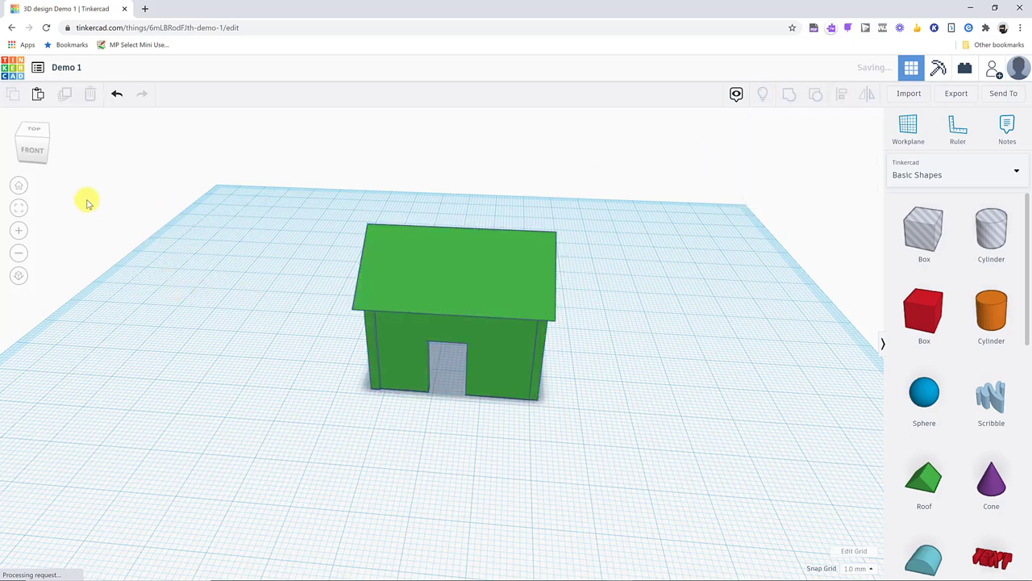
# Stretch the grouped house lengthwise from its front corner and set its overall height to about 29 mm
pyautogui.click(41, 155)
pyautogui.moveTo(59, 158); pyautogui.dragTo(12, 151)
pyautogui.click(11, 152)
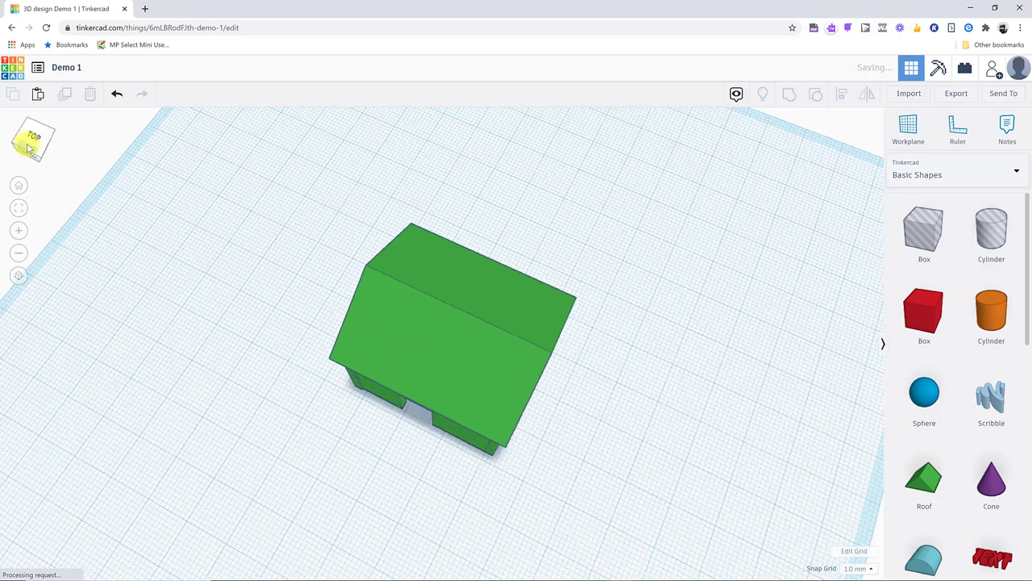
pyautogui.click(388, 232)
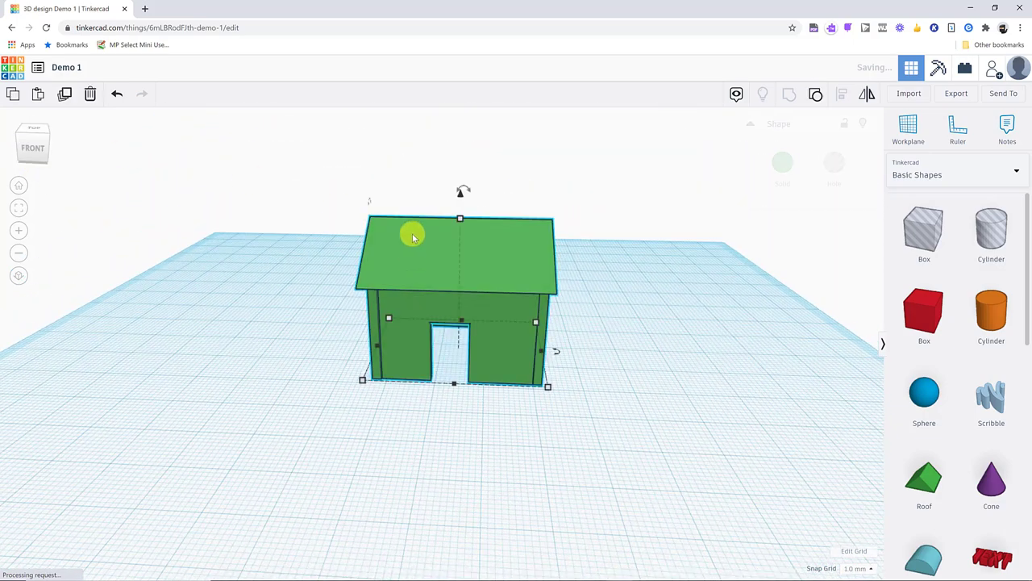
pyautogui.moveTo(362, 380); pyautogui.dragTo(211, 374)
pyautogui.moveTo(384, 207); pyautogui.dragTo(376, 236)
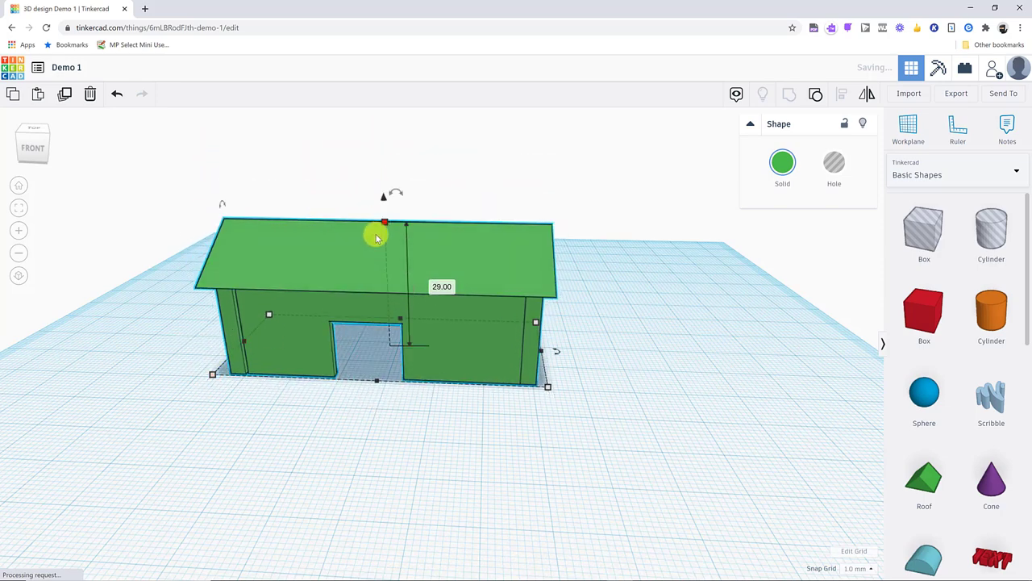
pyautogui.click(37, 156)
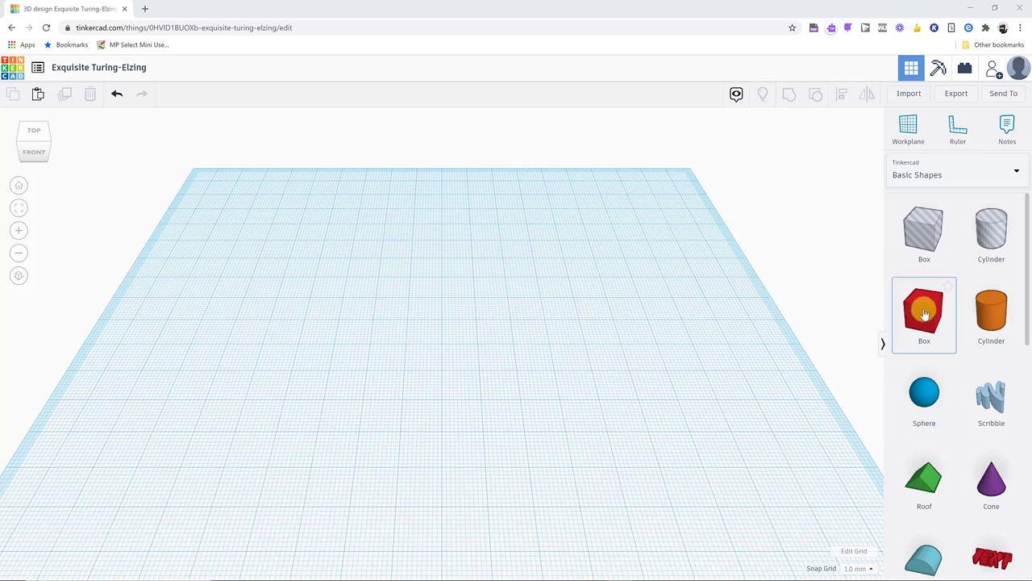
# Add a red box to the new design's empty workplane and move it sideways in 1 mm steps
pyautogui.moveTo(924, 315); pyautogui.dragTo(403, 322)
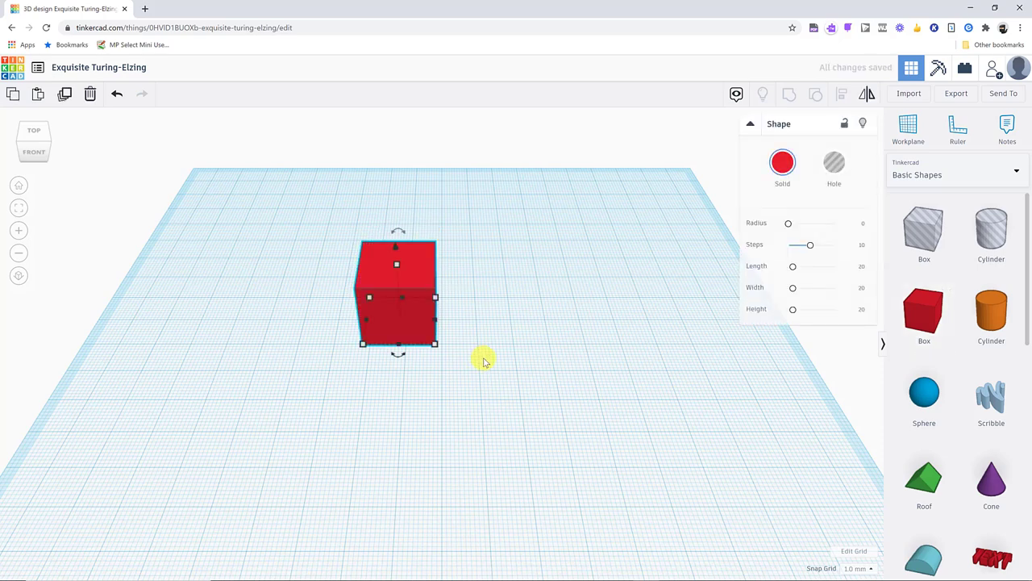
pyautogui.click(537, 423)
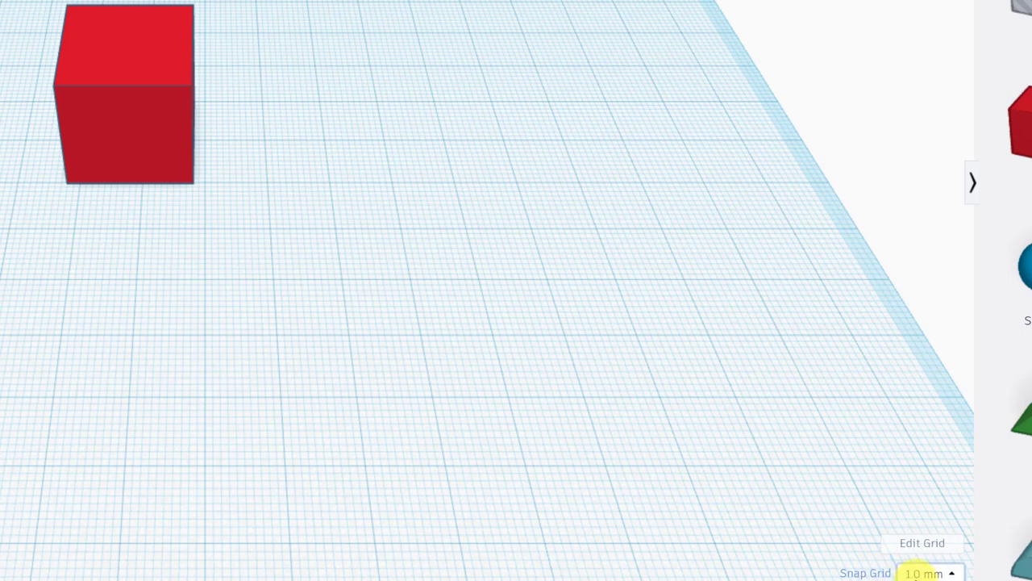
pyautogui.scroll(5, 178, 150)
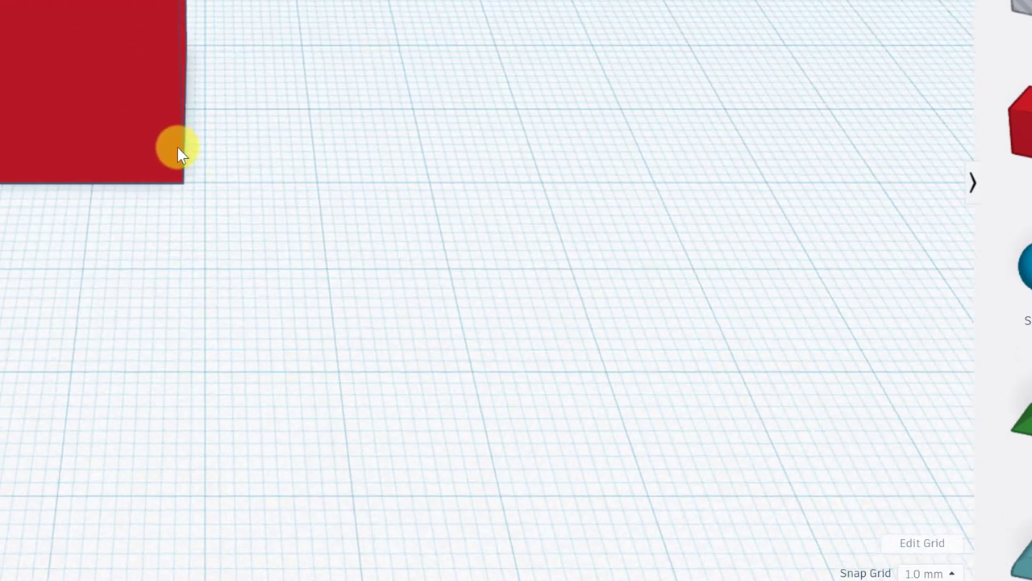
pyautogui.click(73, 136)
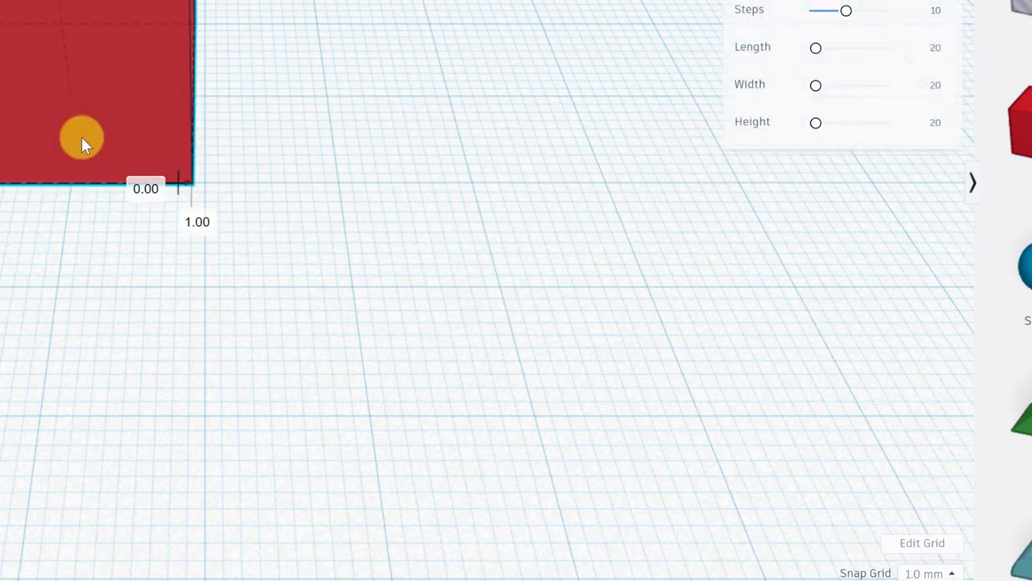
pyautogui.press('Right')
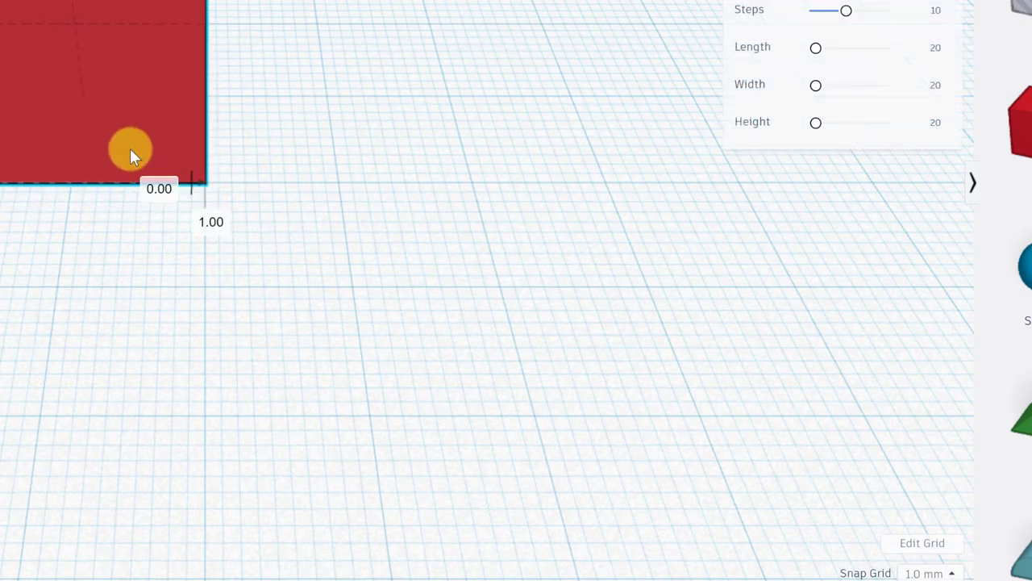
# Set the snap grid to 5.0 mm and move the red box 25 mm sideways
pyautogui.click(924, 573)
pyautogui.click(925, 538)
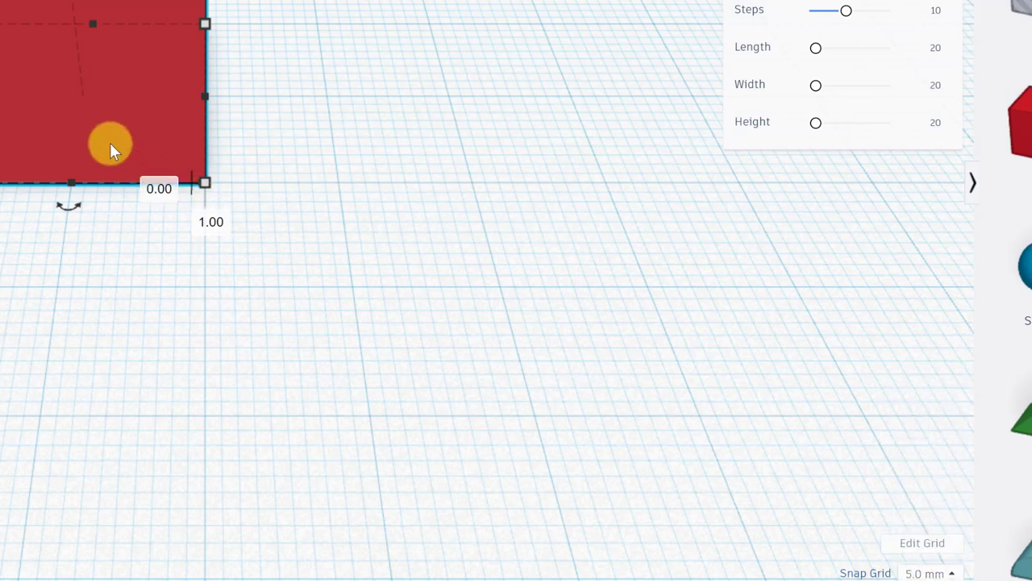
pyautogui.moveTo(109, 142); pyautogui.dragTo(27, 132)
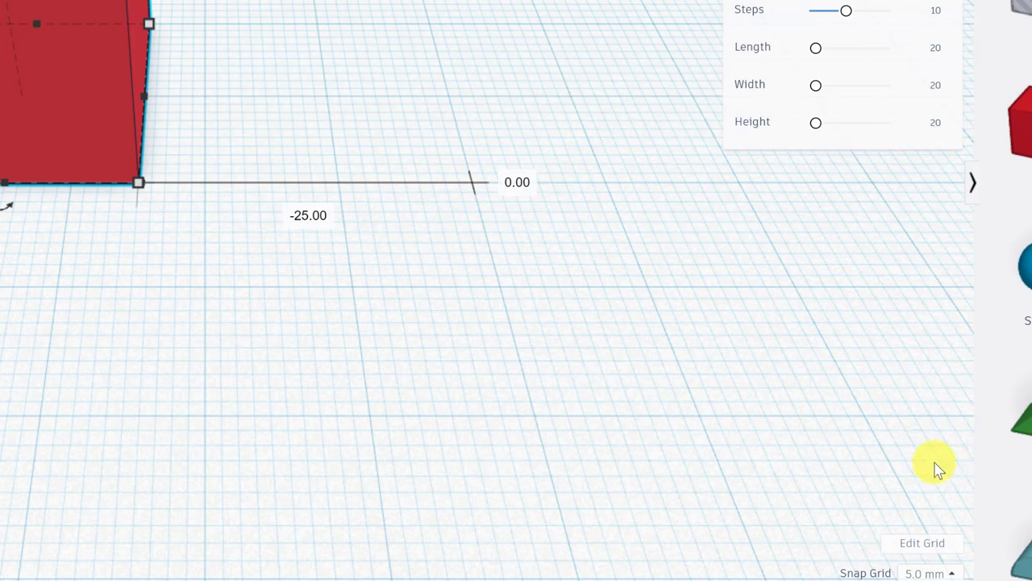
# Set the snap grid to 1.0 mm and move the red box 4 mm back the other way
pyautogui.click(925, 572)
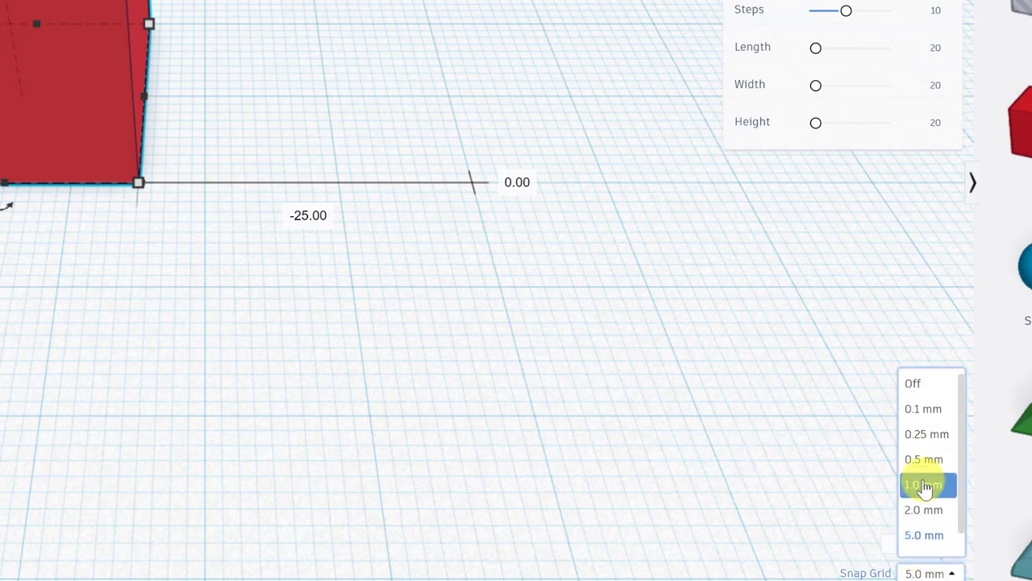
pyautogui.click(925, 486)
pyautogui.moveTo(46, 119); pyautogui.dragTo(104, 122)
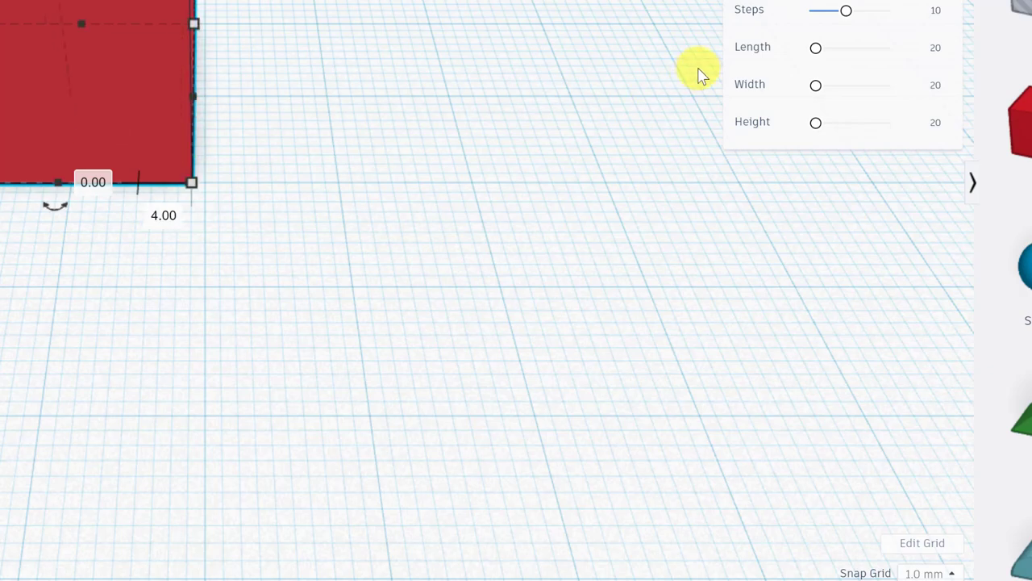
pyautogui.click(303, 127)
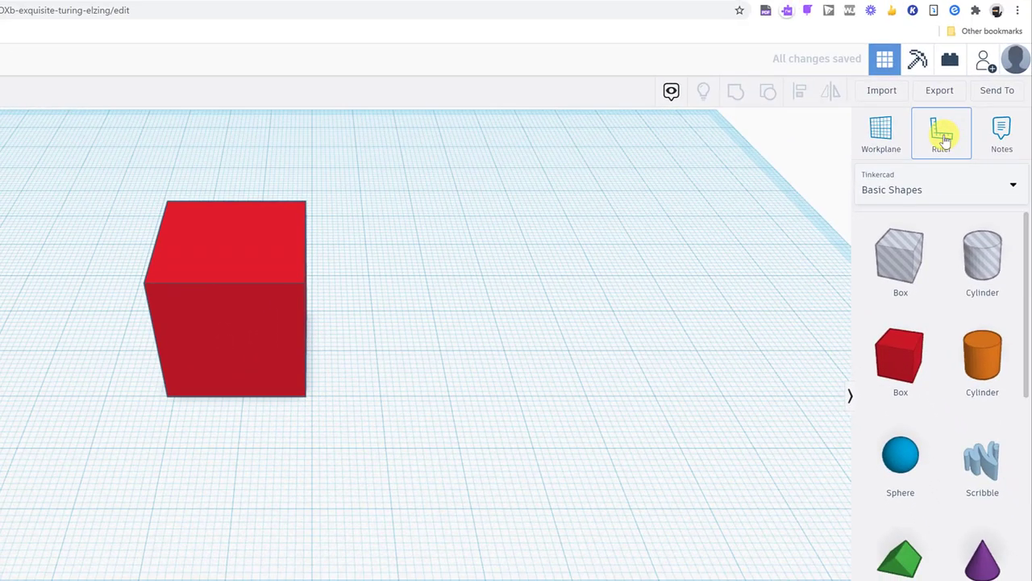
# Place a ruler at the red box's front left base corner and add an orange cylinder diagonally in front of the box
pyautogui.click(992, 65)
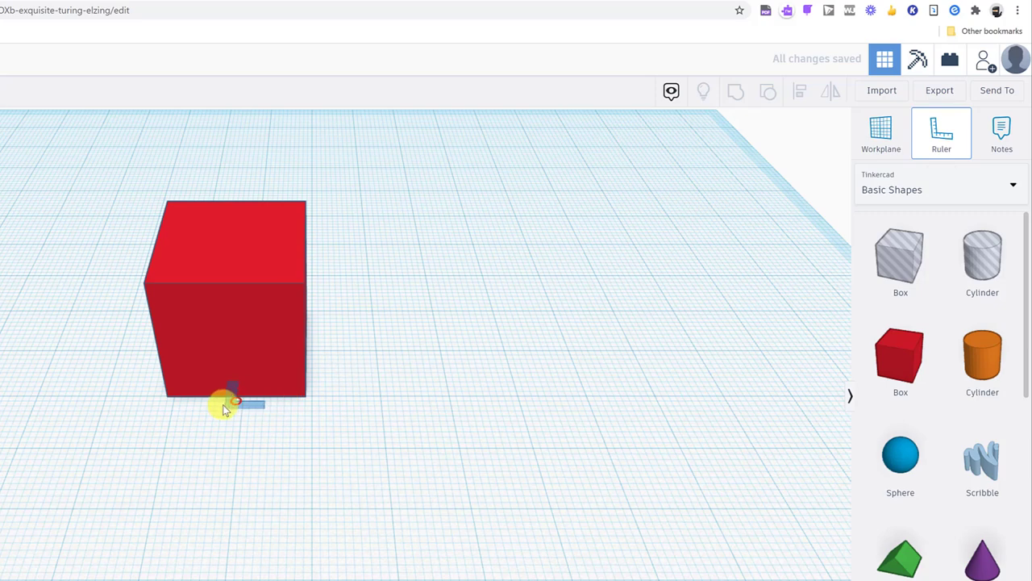
pyautogui.click(167, 397)
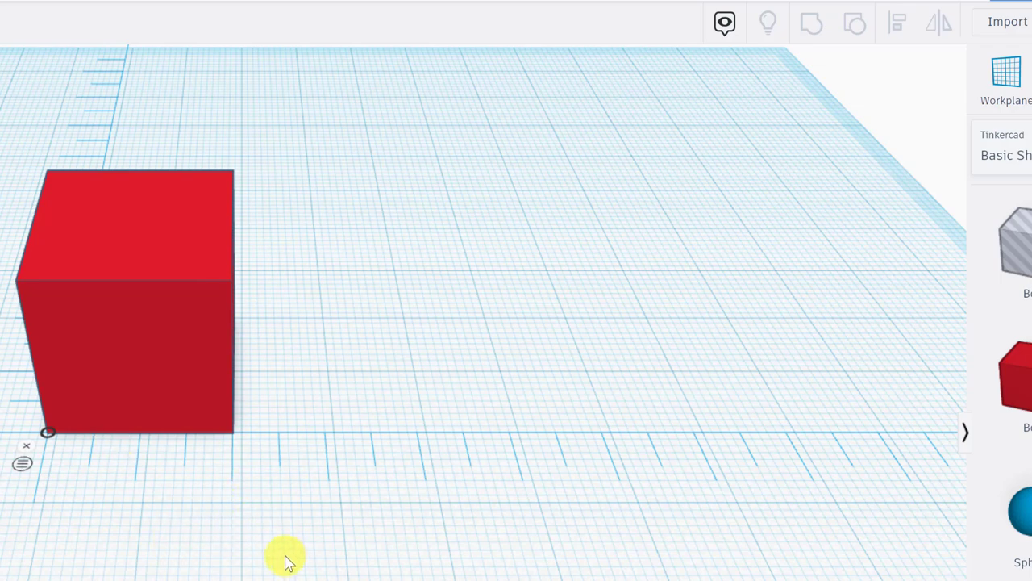
pyautogui.scroll(-1, 267, 547)
pyautogui.scroll(-2, 267, 543)
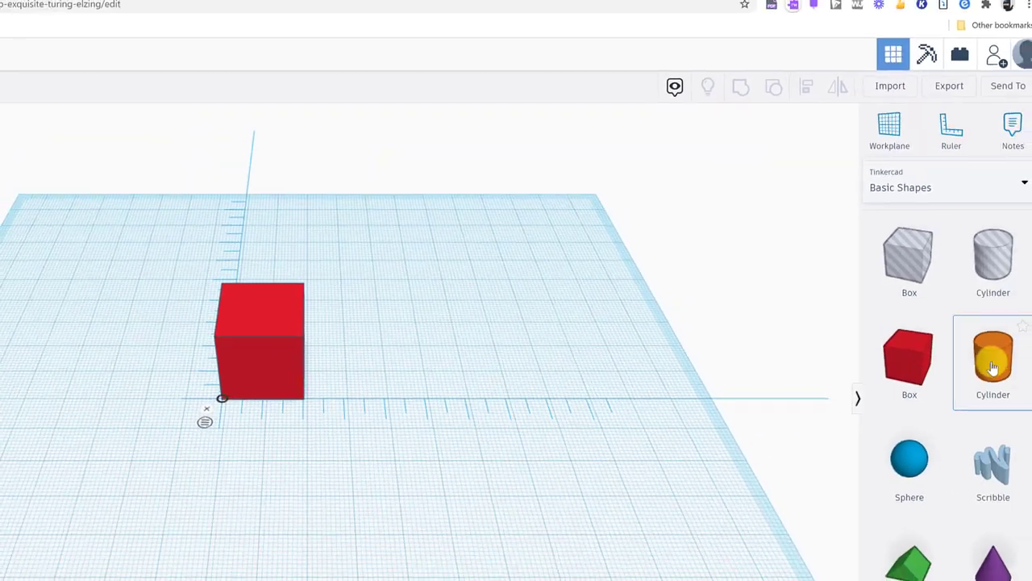
pyautogui.moveTo(992, 357); pyautogui.dragTo(420, 470)
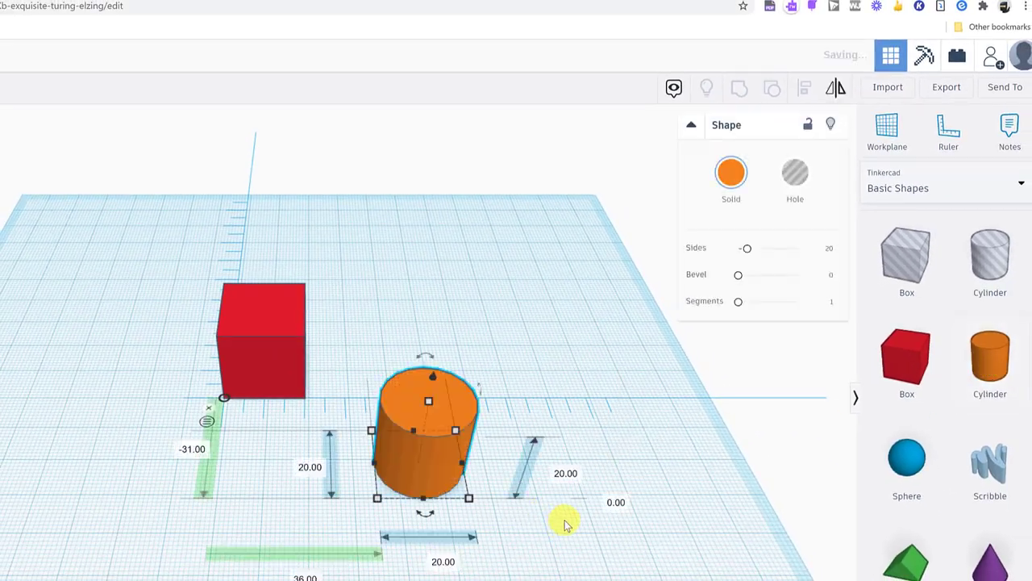
# Dismiss the ruler and add a blue sphere to the workplane in front of the red box
pyautogui.click(208, 412)
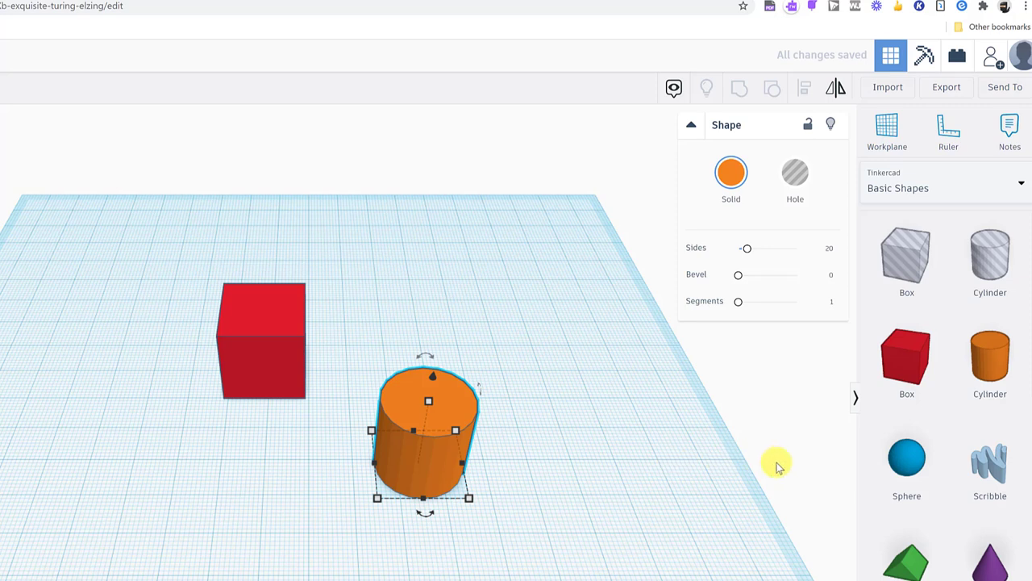
pyautogui.moveTo(917, 460); pyautogui.dragTo(246, 483)
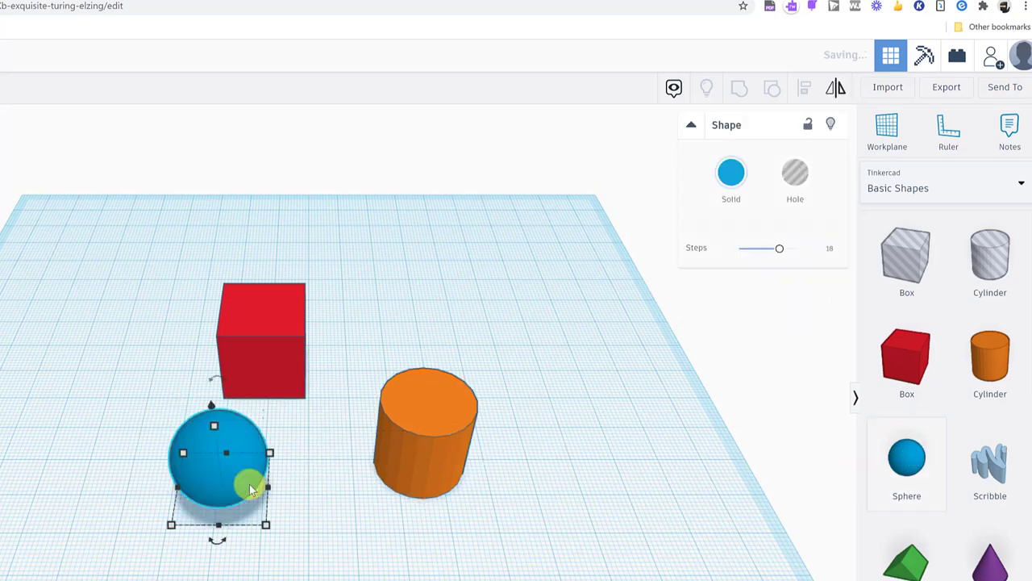
# View the design as Minecraft-style blocks and as toy bricks, and return to the 3D design view
pyautogui.click(925, 57)
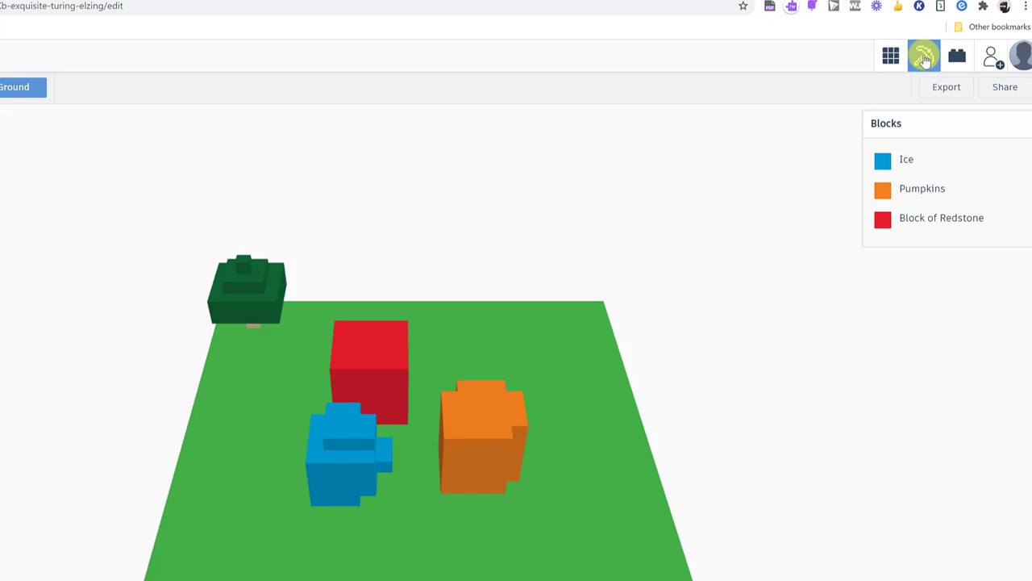
pyautogui.click(957, 58)
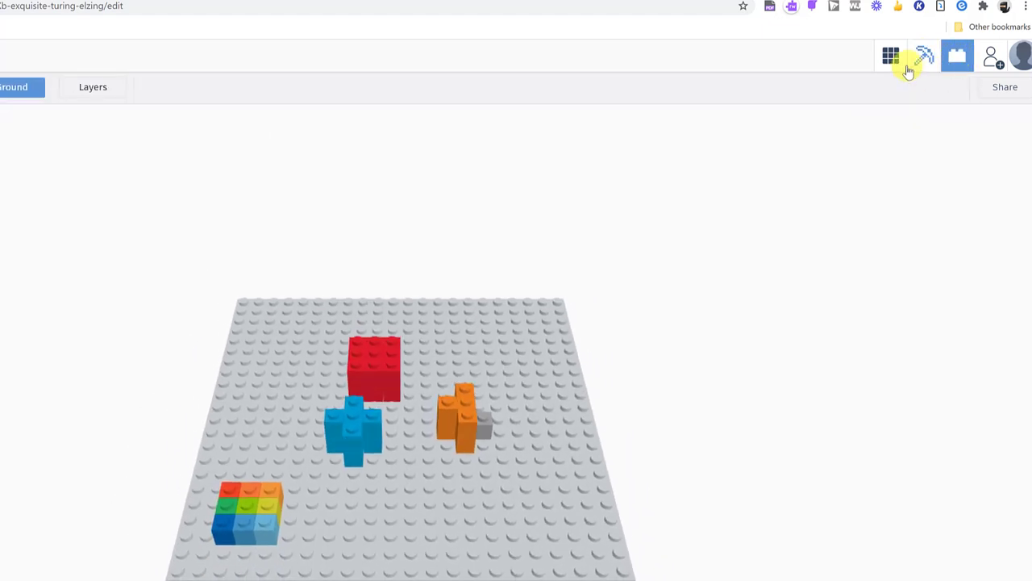
pyautogui.click(891, 58)
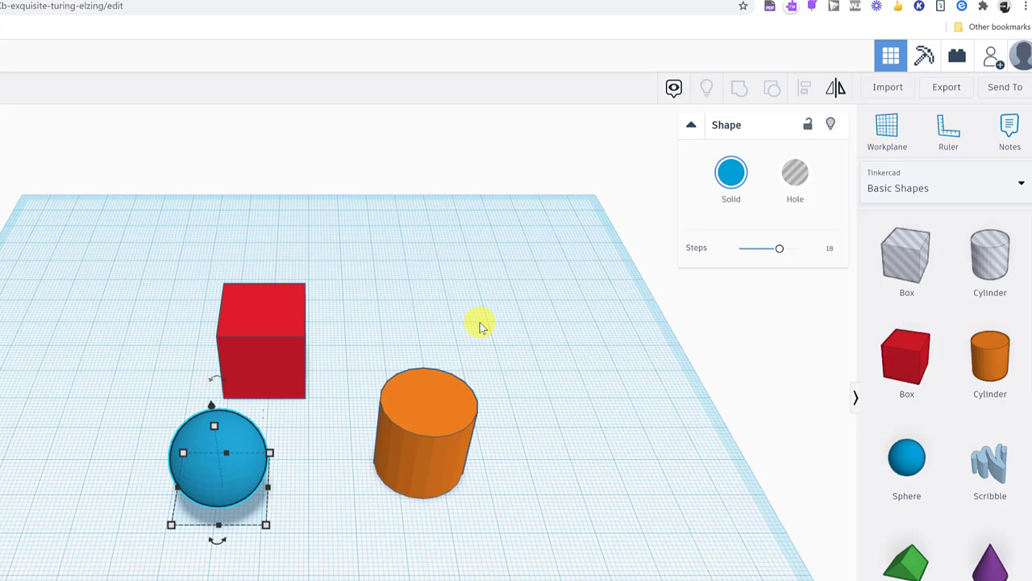
# Generate a new collaboration link for the design and copy it
pyautogui.click(992, 55)
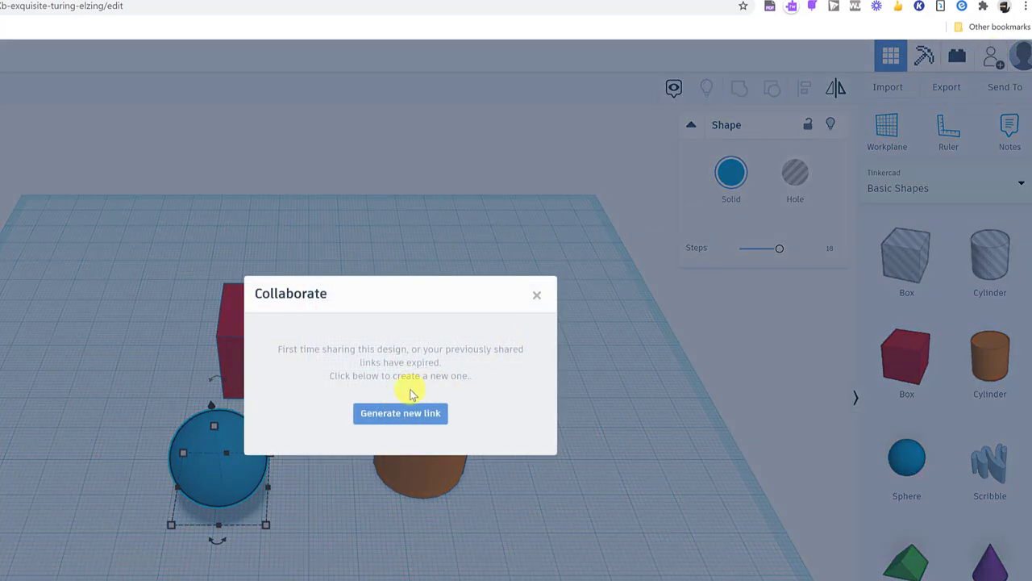
pyautogui.click(396, 413)
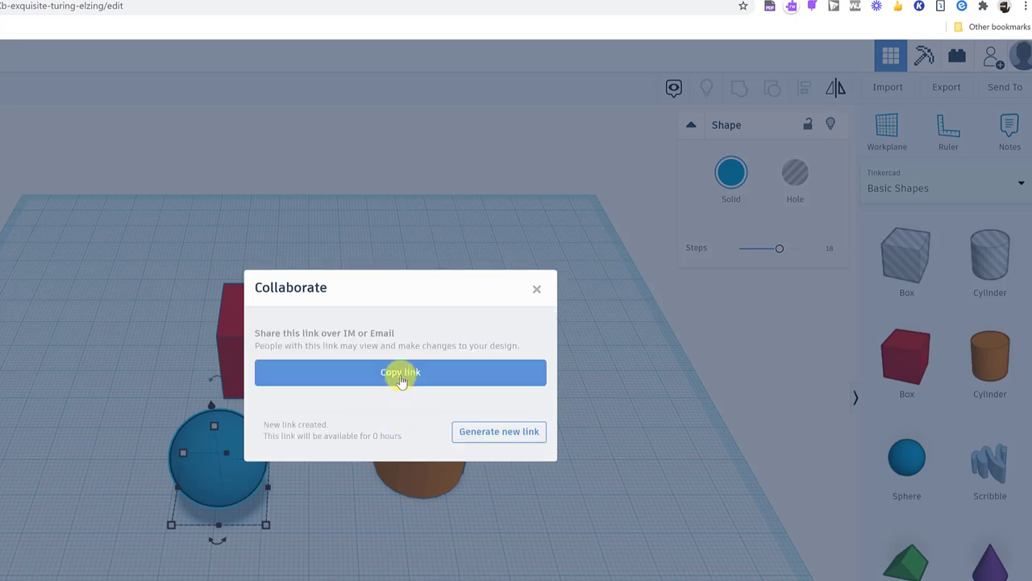
pyautogui.click(401, 376)
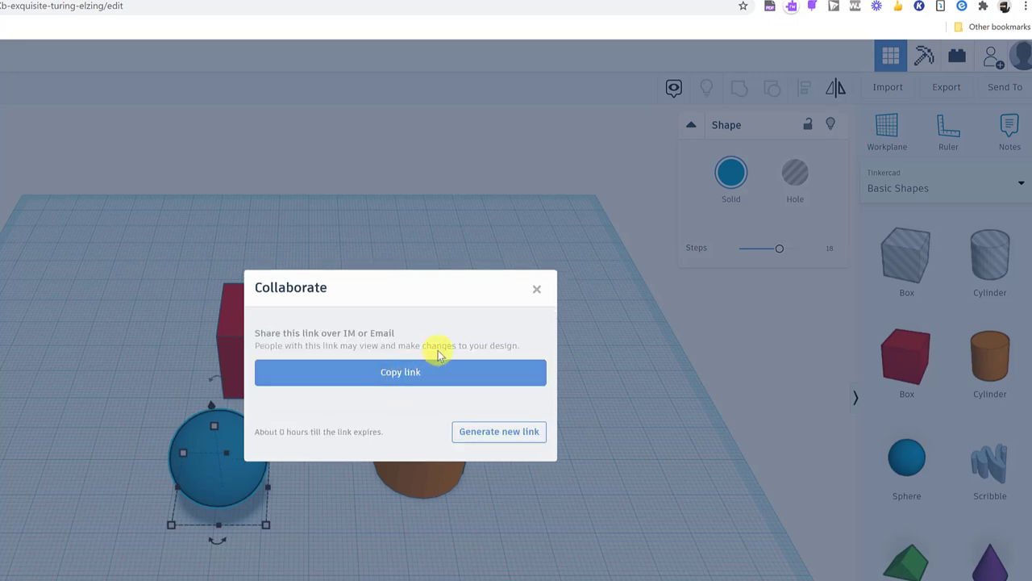
pyautogui.click(537, 289)
pyautogui.click(626, 395)
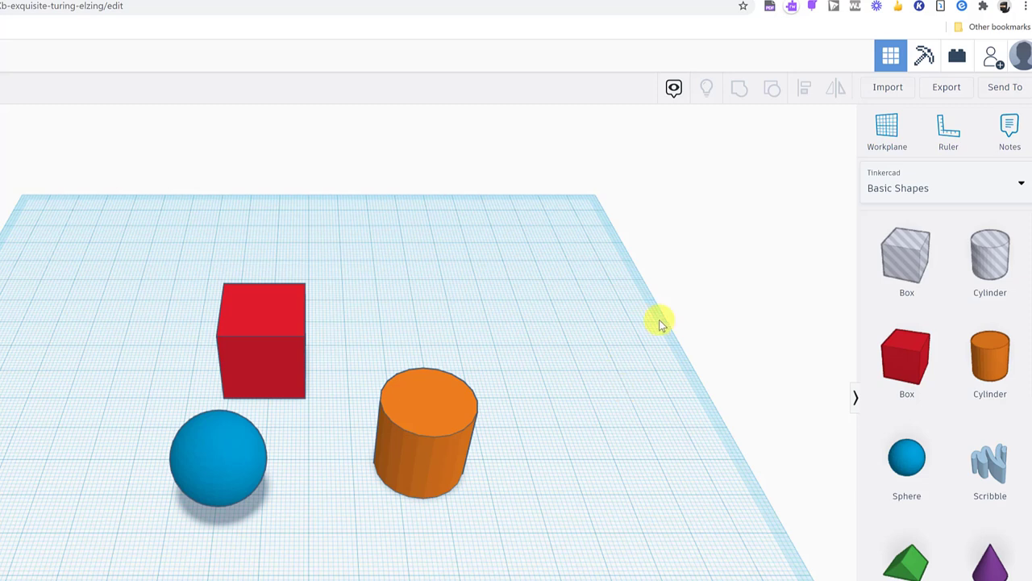
# Review the export file formats offered for 3D printing and laser cutting
pyautogui.click(941, 86)
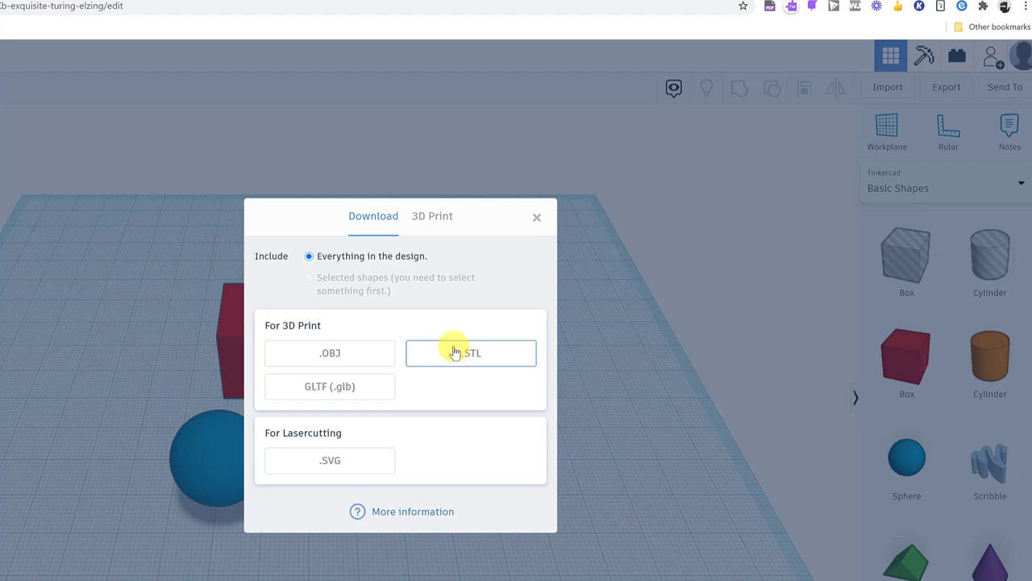
pyautogui.click(538, 219)
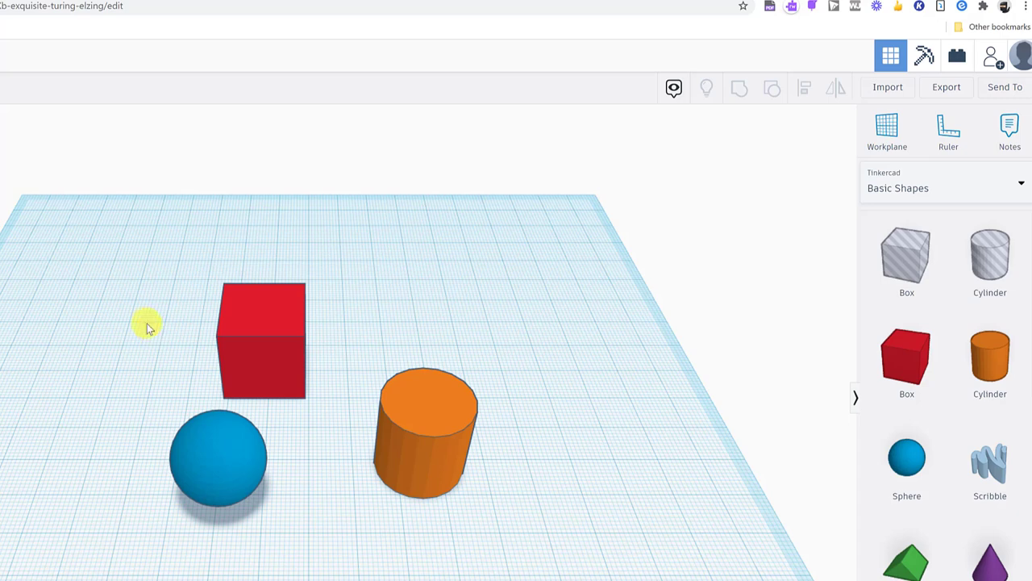
# Open the "Grade 4" class from the classes page and review the form for adding students, closing it without adding anyone
pyautogui.scroll(-2, 125, 335)
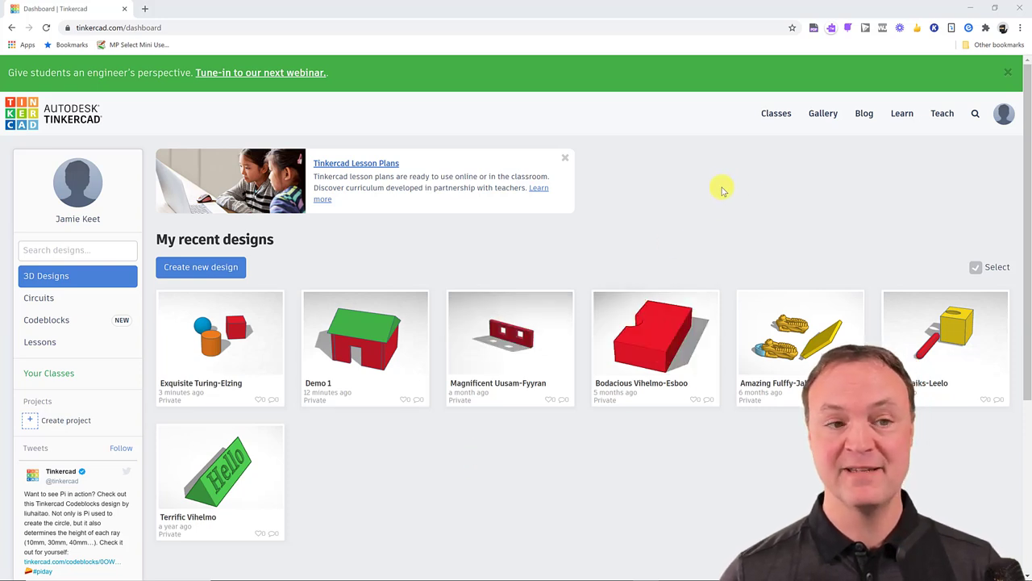
pyautogui.click(776, 114)
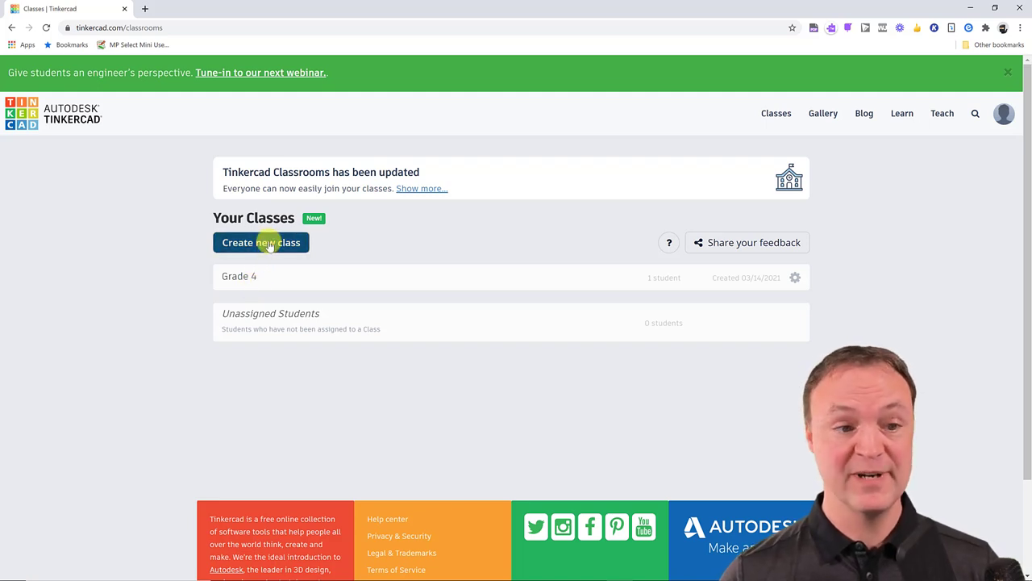
pyautogui.click(290, 278)
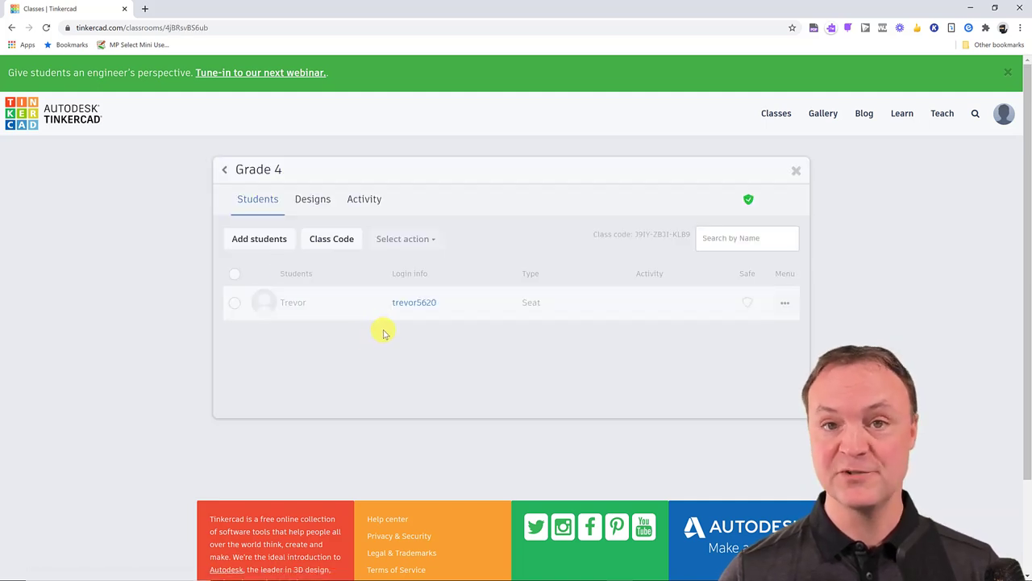
pyautogui.click(270, 238)
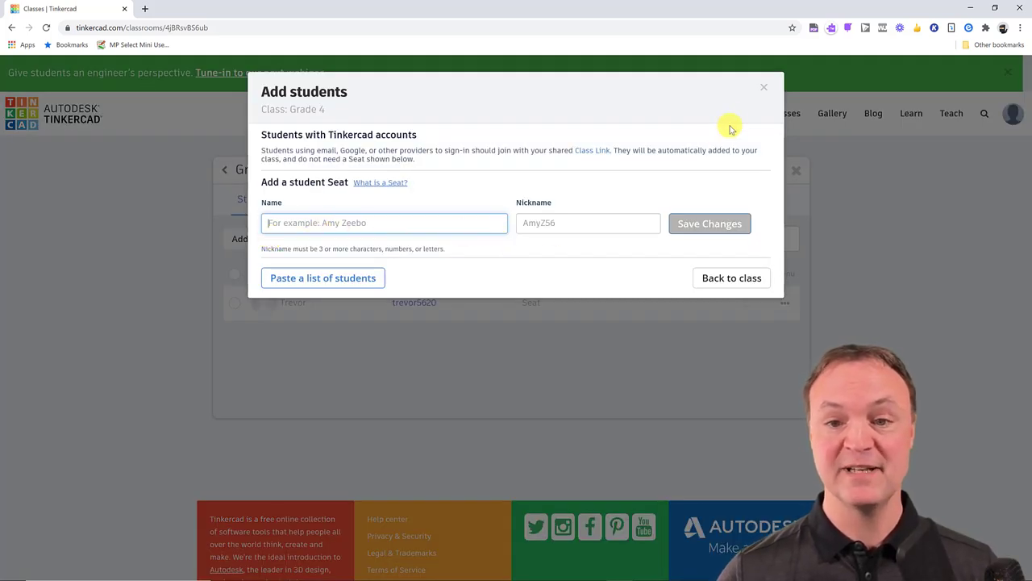
pyautogui.click(577, 268)
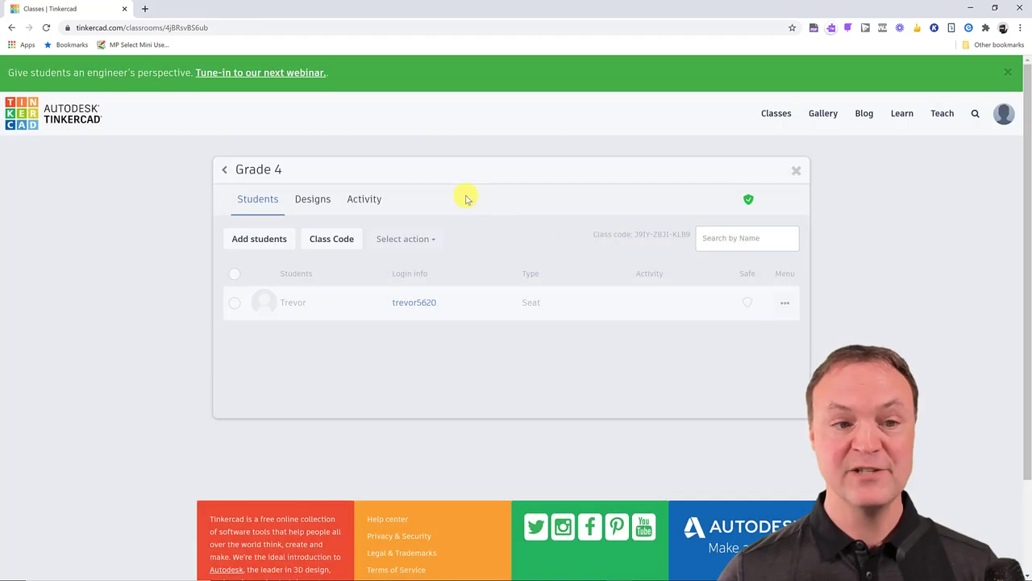
# Review the "Grade 4" class code and student joining instructions, and return to the list of classes
pyautogui.click(327, 242)
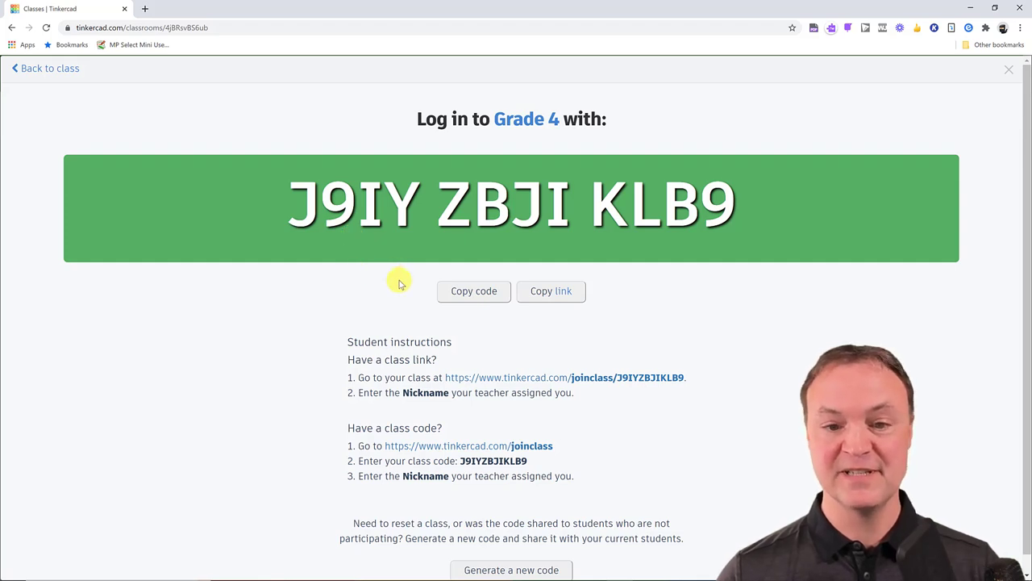
pyautogui.scroll(-1, 400, 282)
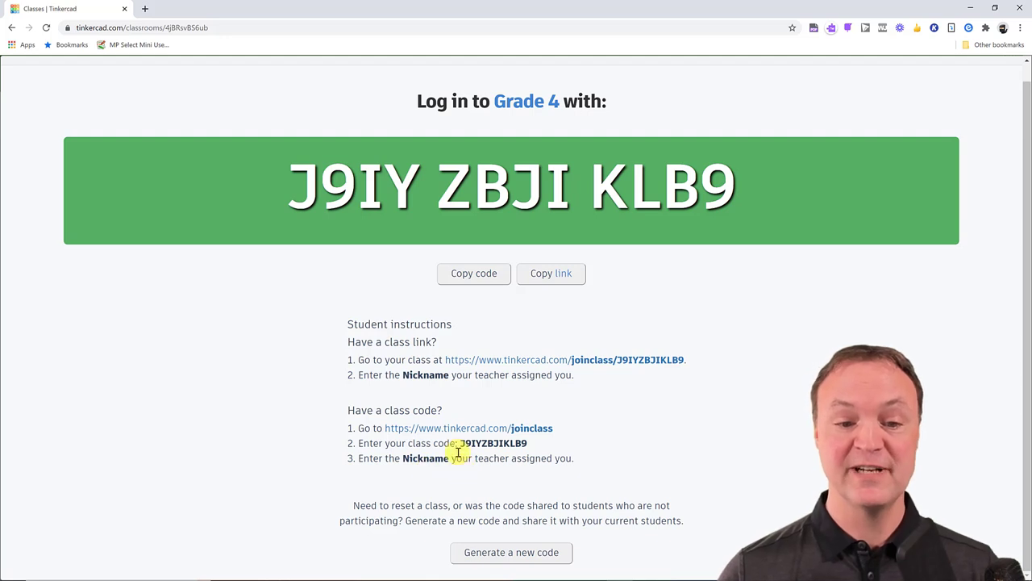
pyautogui.click(11, 29)
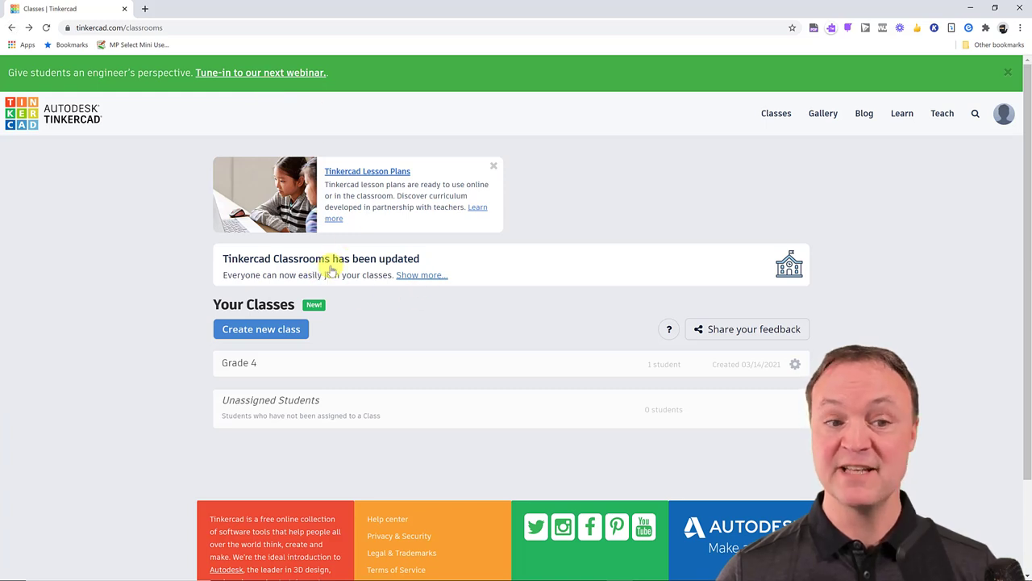
# Expand the Tinkercad Classrooms update notice and read how students with and without accounts join a class
pyautogui.click(419, 275)
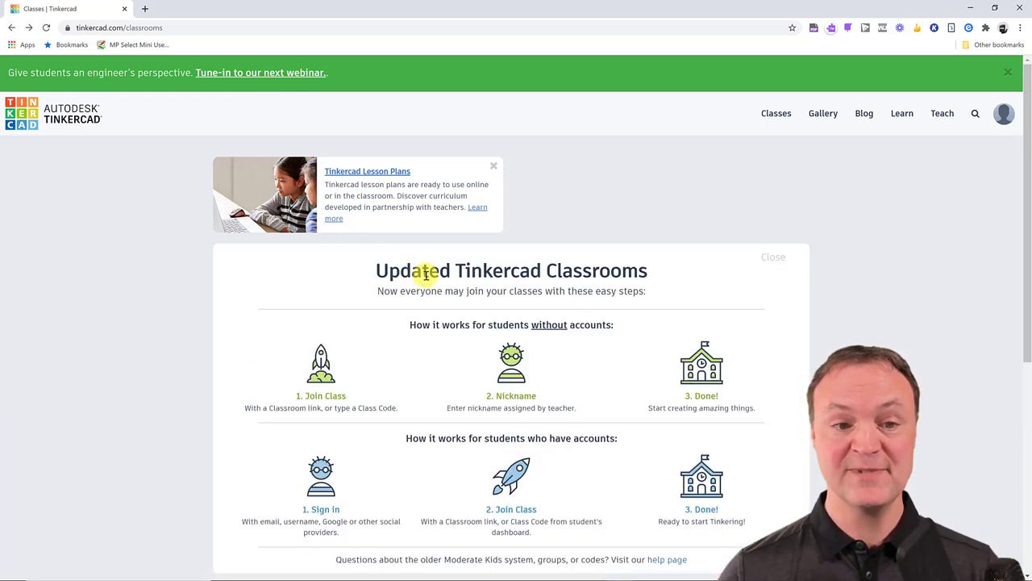
pyautogui.scroll(-2, 410, 292)
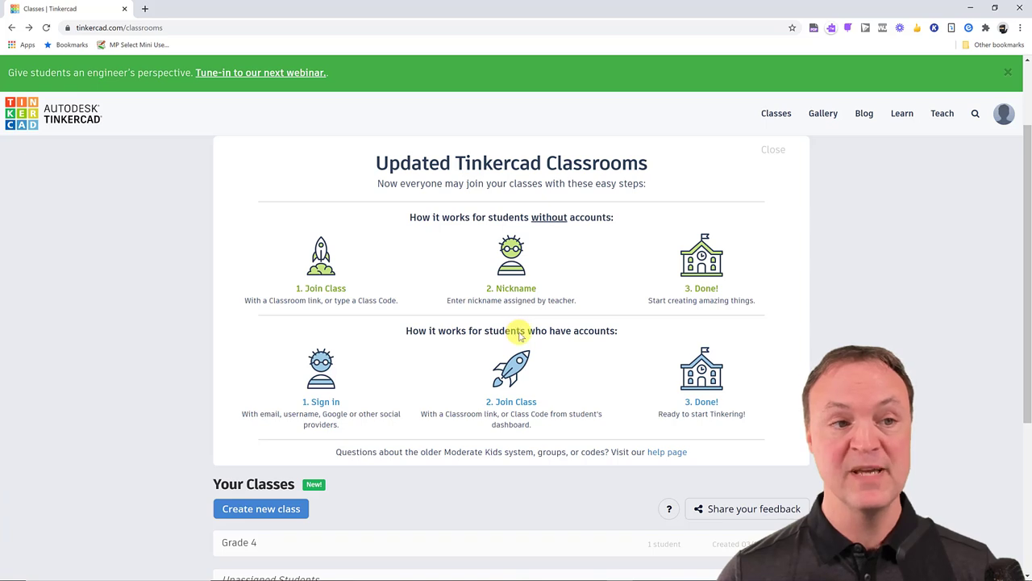
pyautogui.scroll(2, 525, 335)
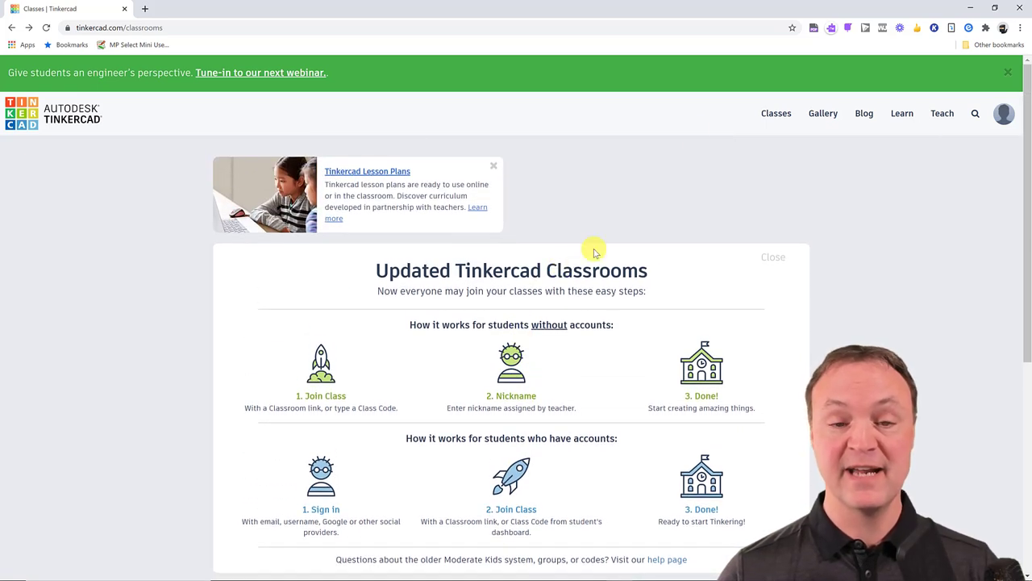